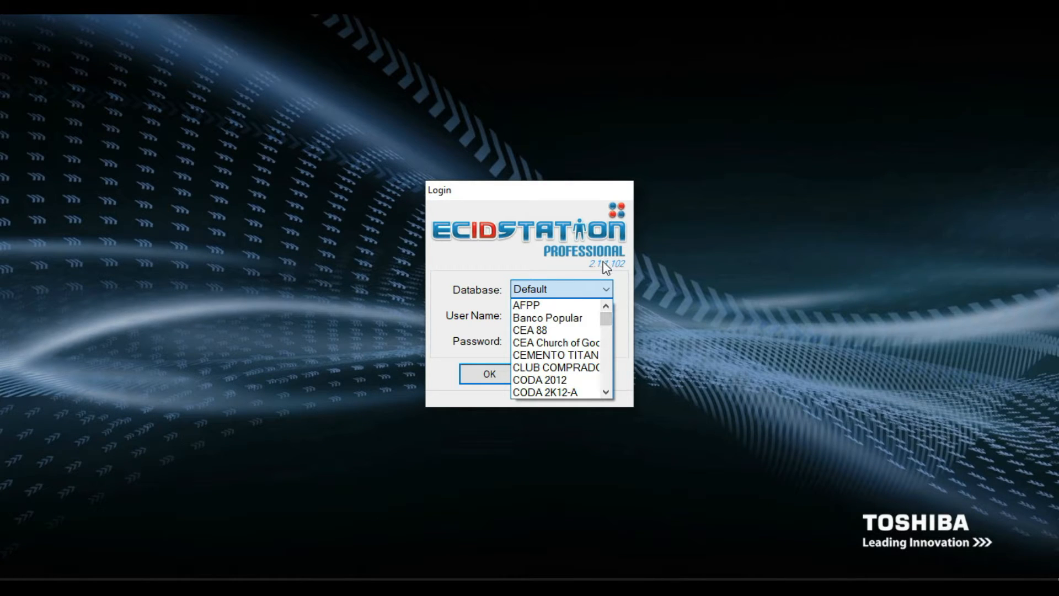
# Keep Default as the database and log in with the administrator account.
pyautogui.click(557, 267)
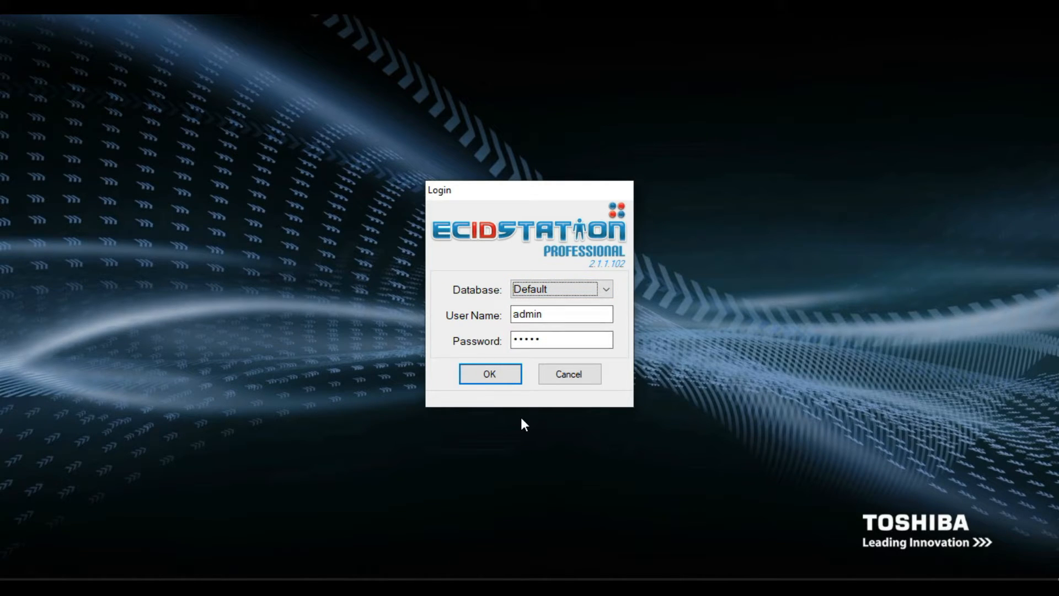
pyautogui.click(499, 378)
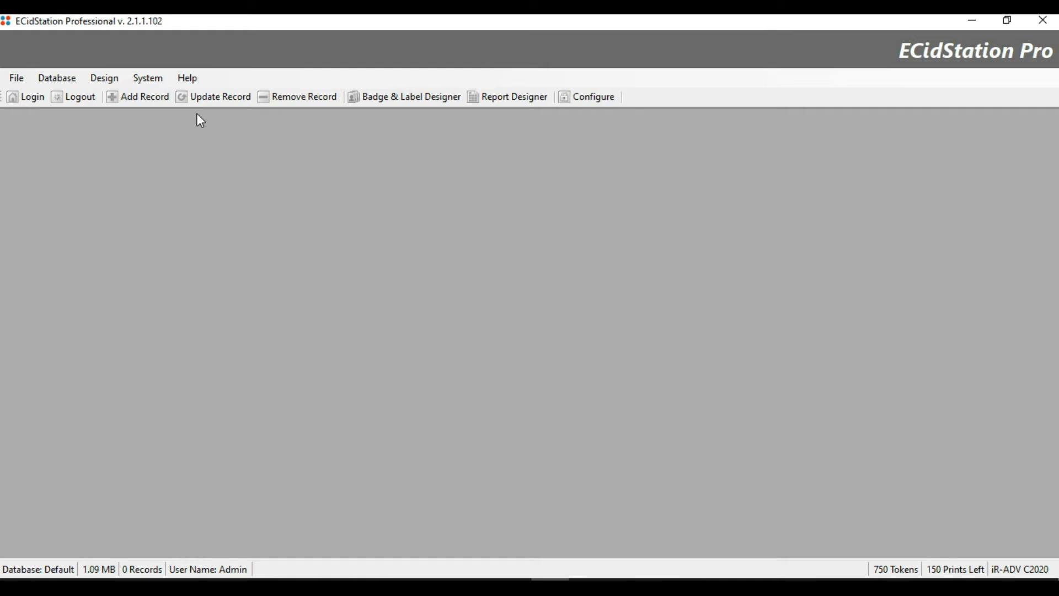
# Under System > Language, choose Spanish in the Select Language dropdown and apply it.
pyautogui.click(152, 80)
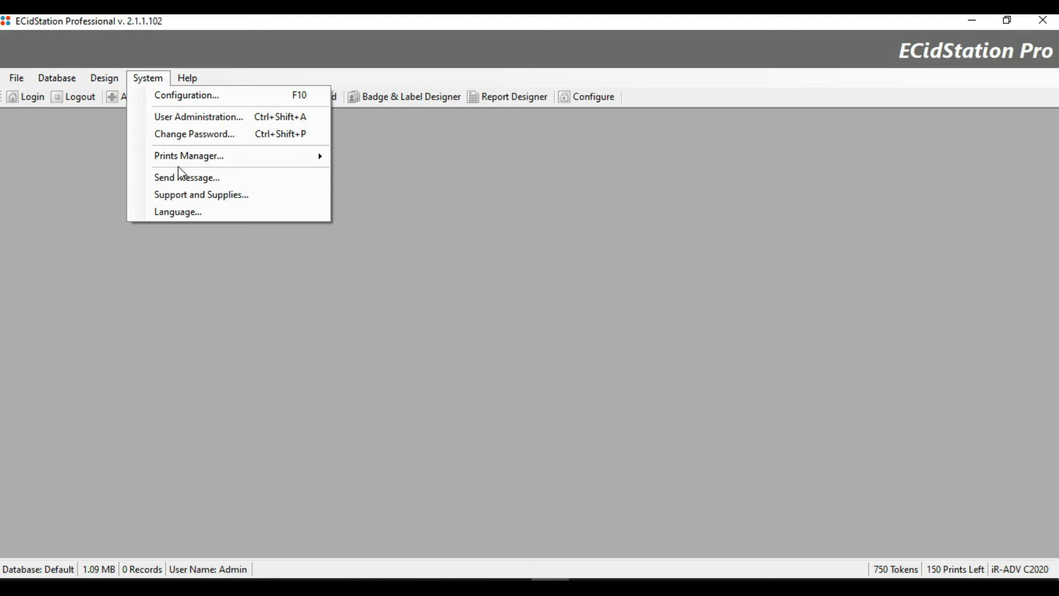
pyautogui.click(186, 214)
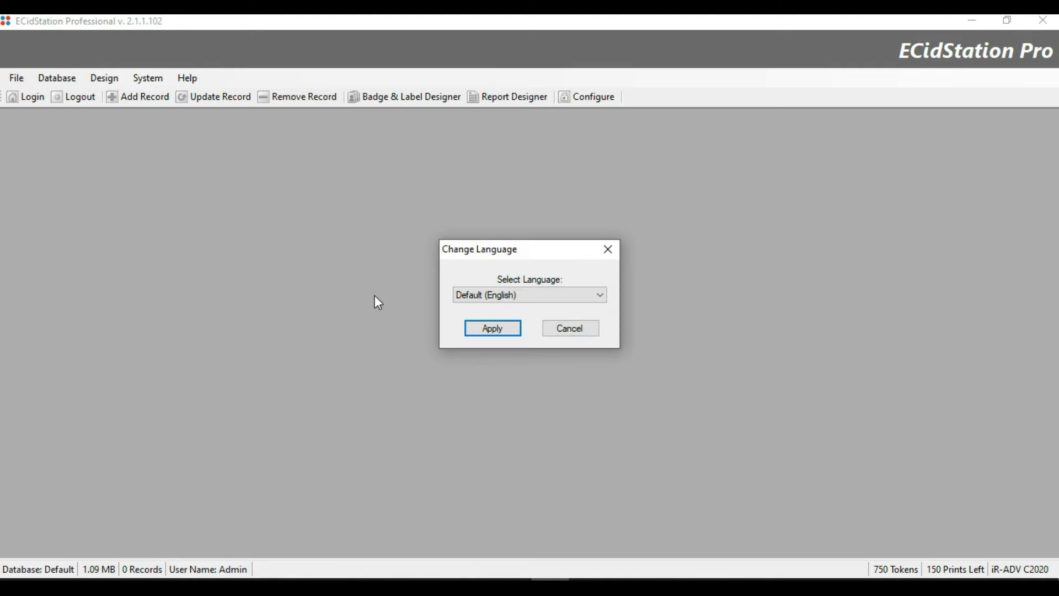
pyautogui.click(471, 298)
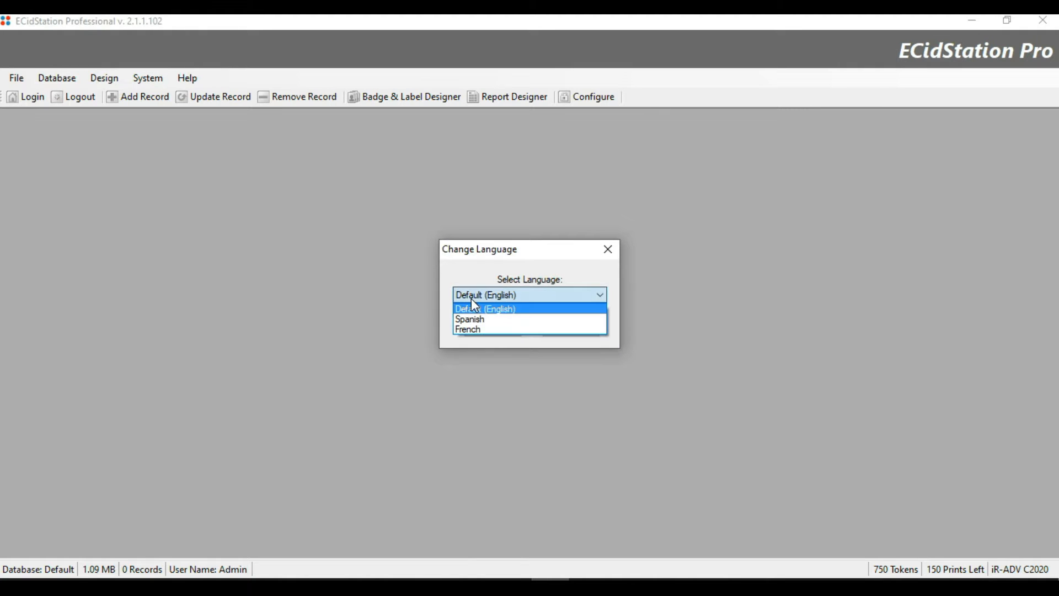
pyautogui.click(489, 321)
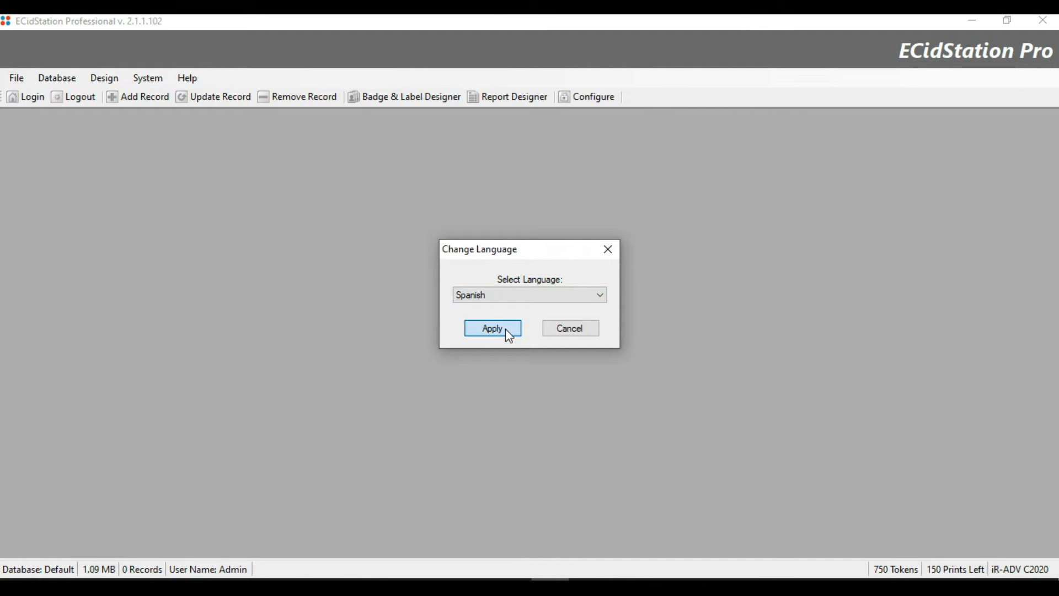
pyautogui.click(505, 329)
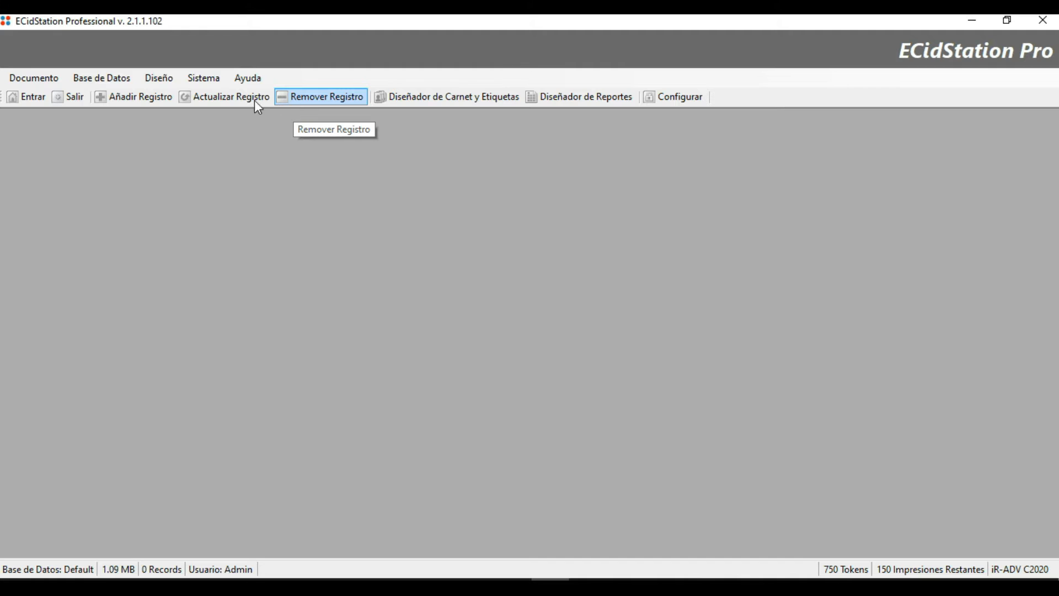
# Under Sistema > Idioma, choose Base (English) and apply it to restore English.
pyautogui.click(204, 81)
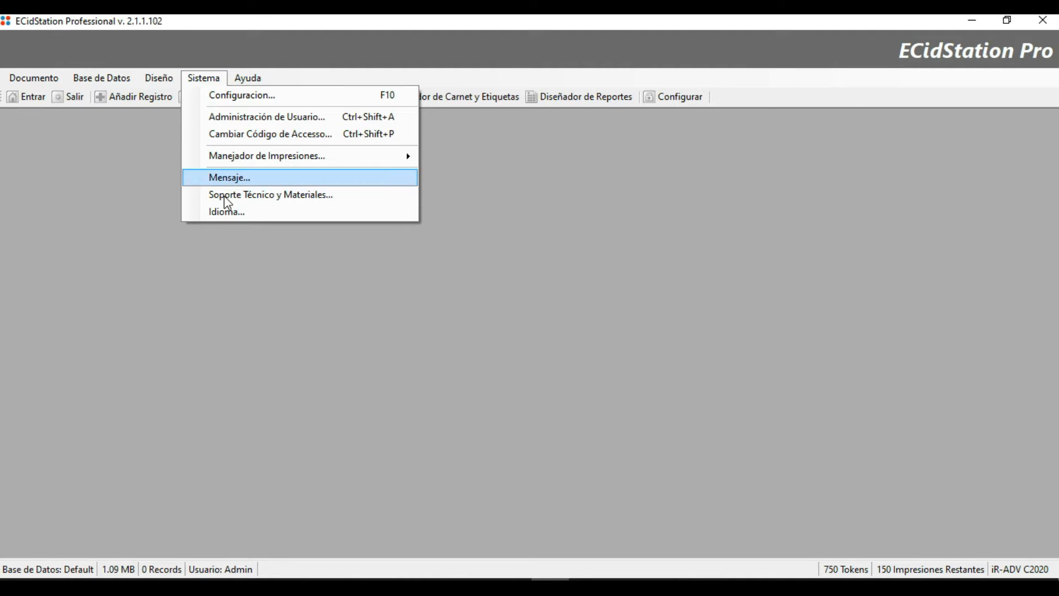
pyautogui.click(227, 214)
pyautogui.click(519, 298)
pyautogui.click(520, 310)
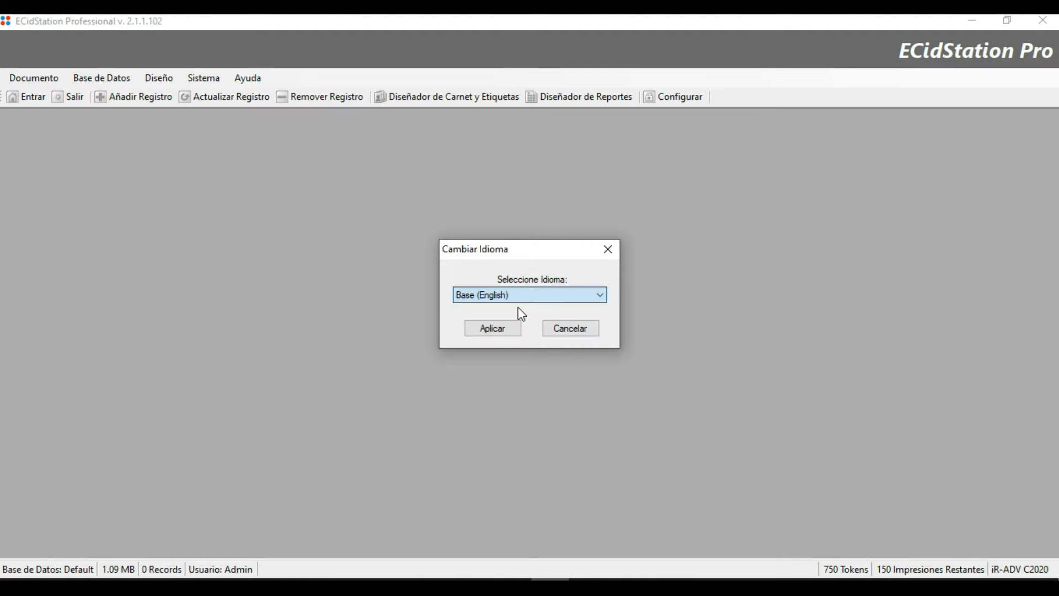
pyautogui.click(495, 329)
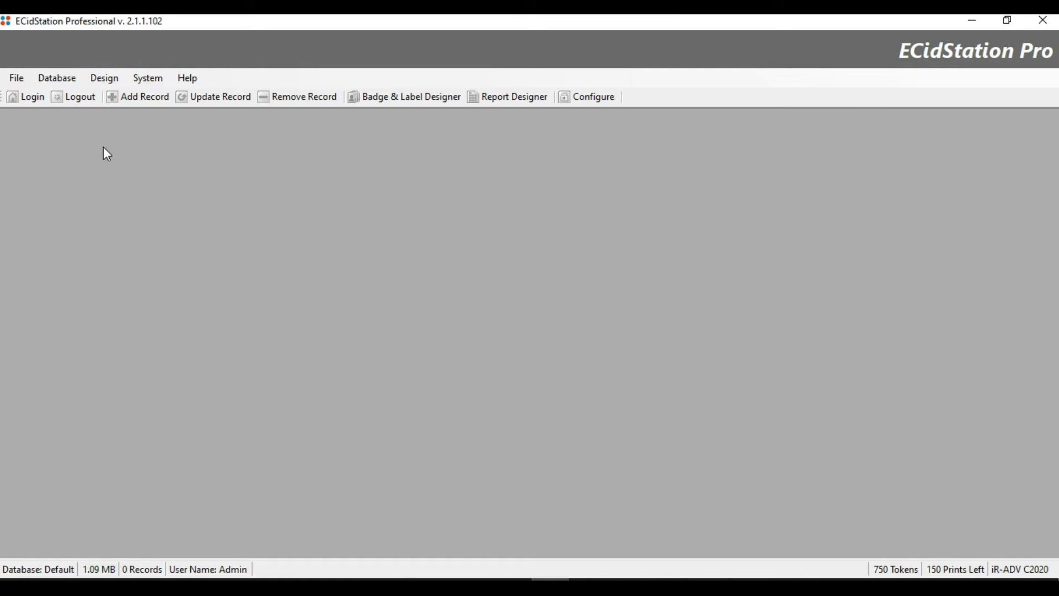
pyautogui.click(53, 83)
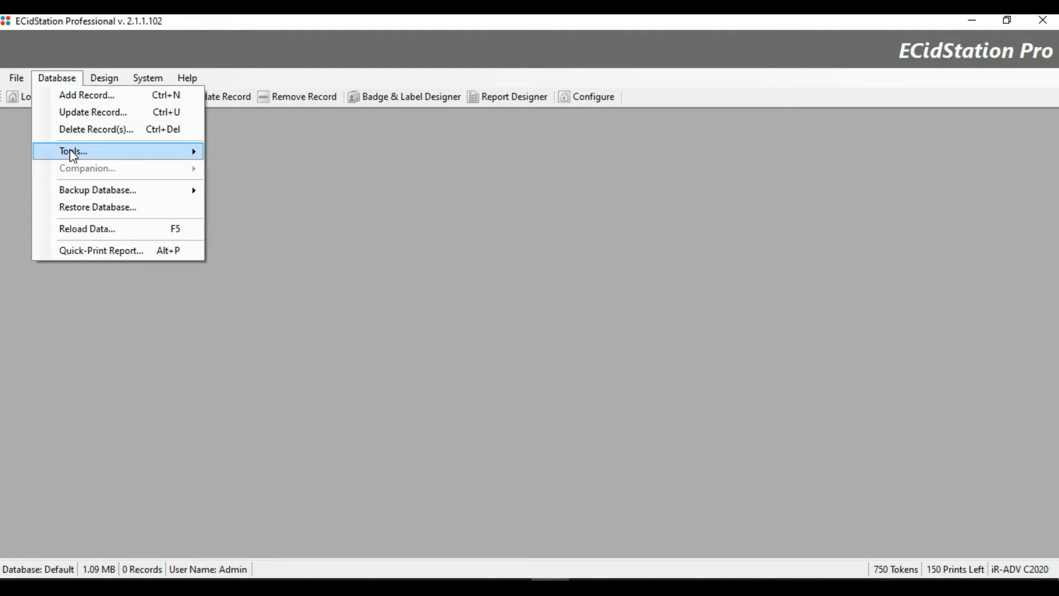
# Create a database named Demo via Database > Tools > Create New and acknowledge the confirmation.
pyautogui.moveTo(70, 150)
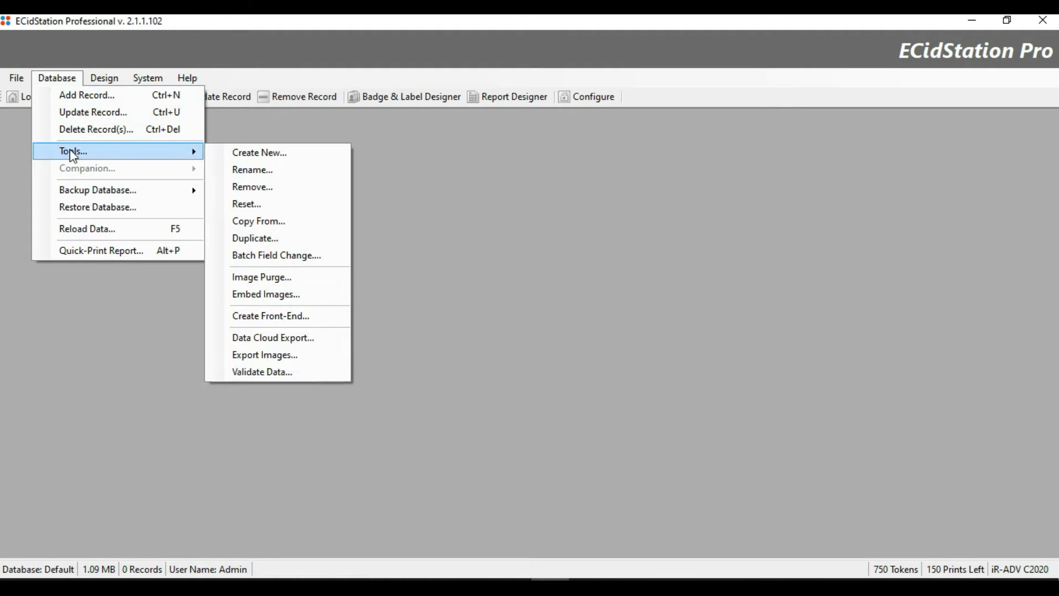
pyautogui.click(277, 157)
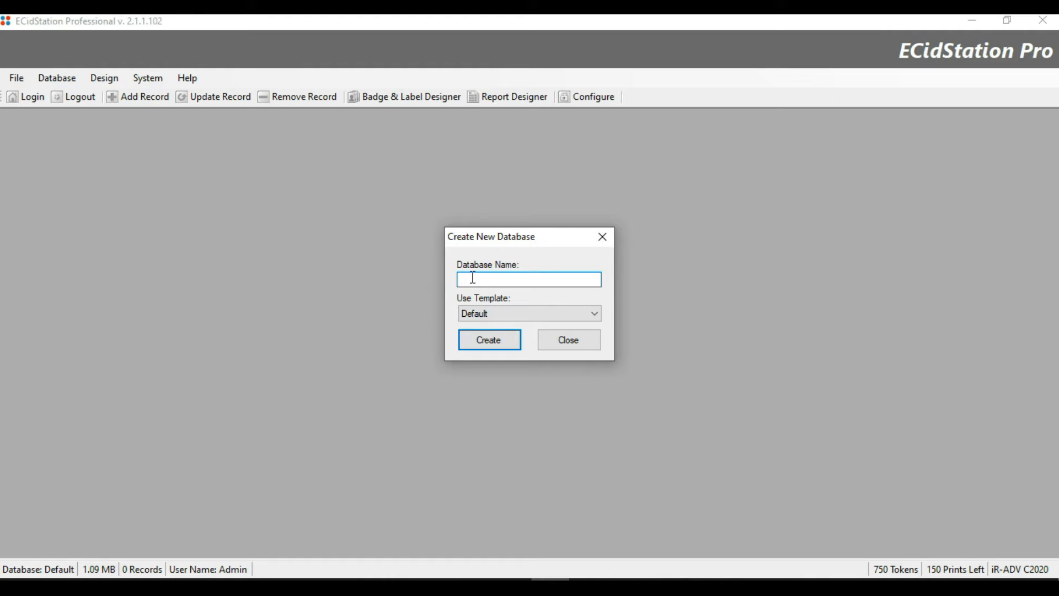
pyautogui.write('Demo')
pyautogui.click(498, 340)
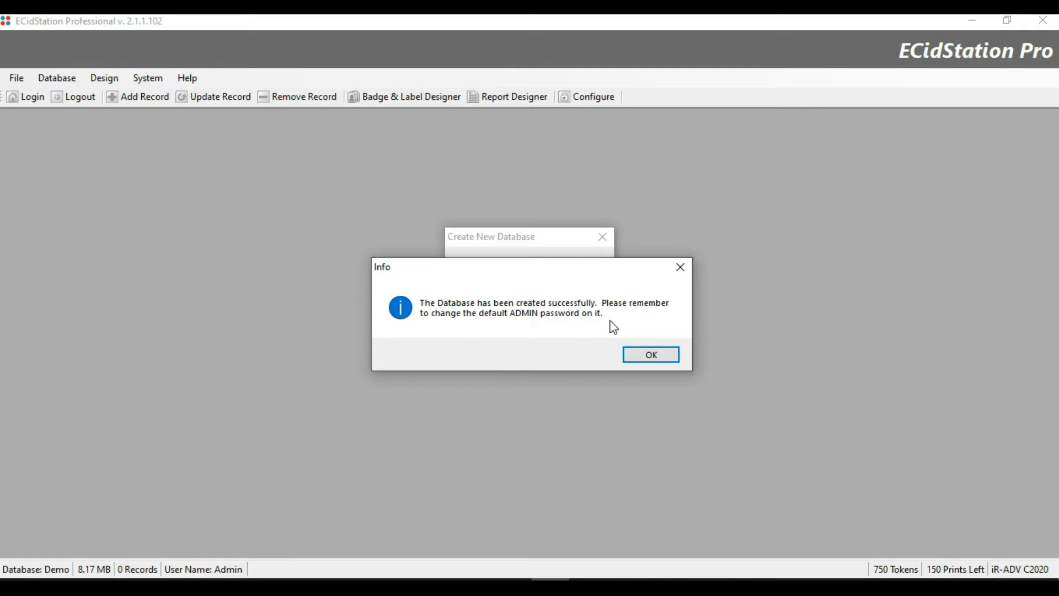
pyautogui.click(642, 355)
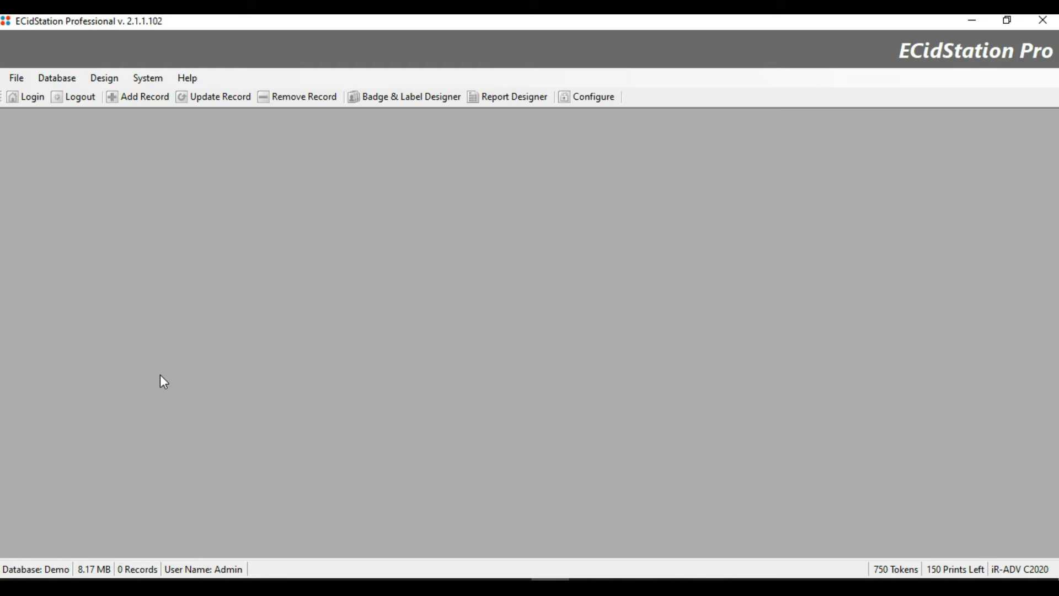
pyautogui.click(134, 102)
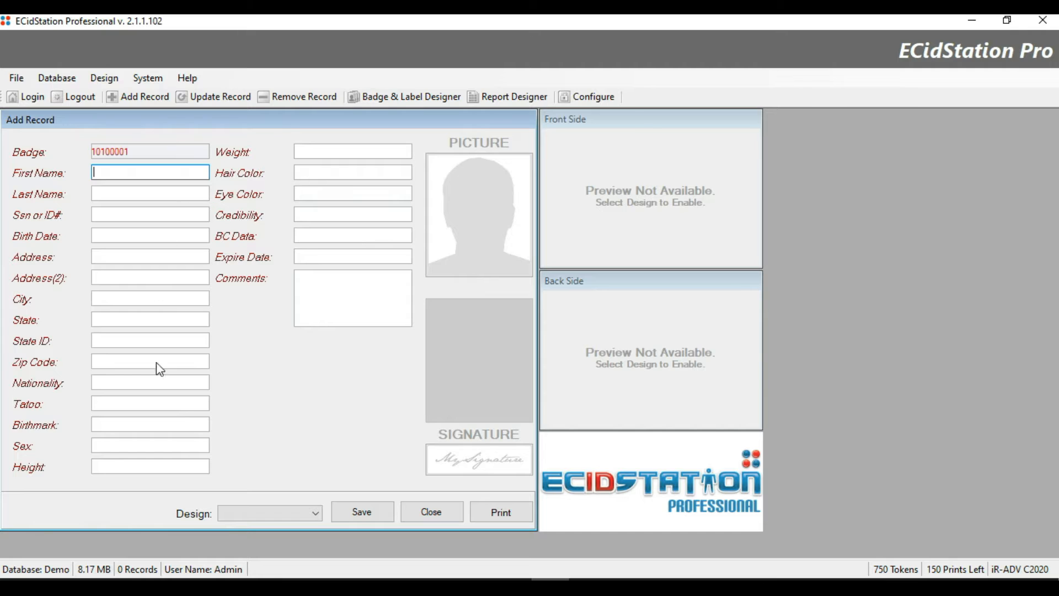
pyautogui.click(442, 512)
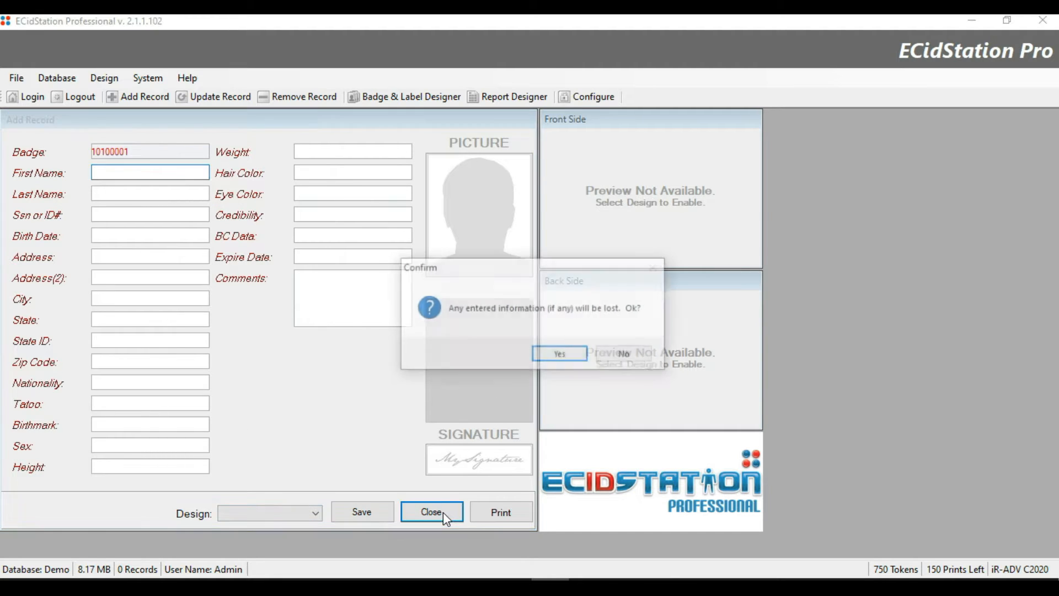
pyautogui.click(544, 362)
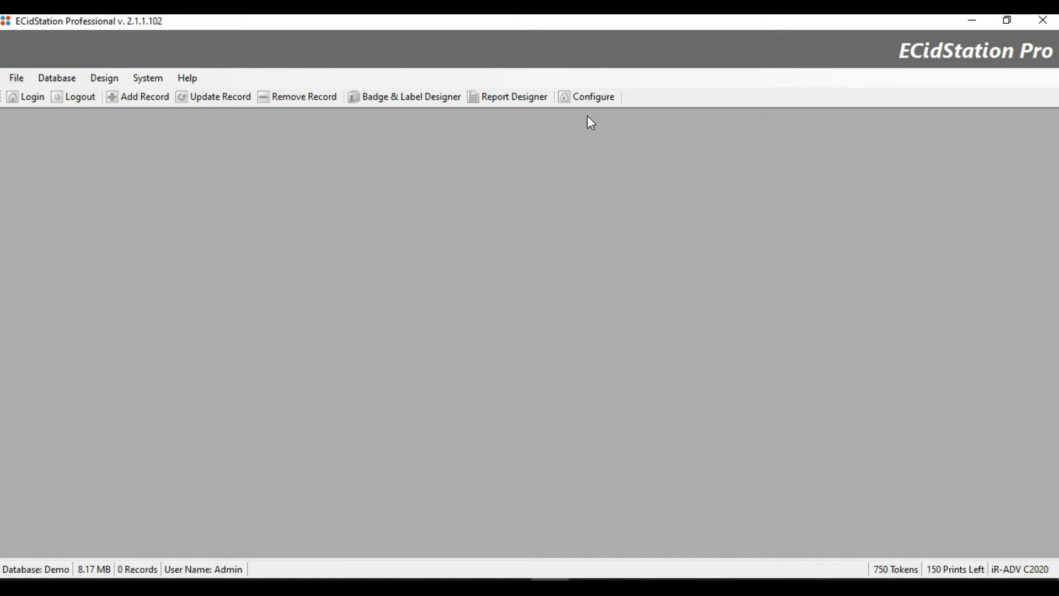
pyautogui.click(577, 95)
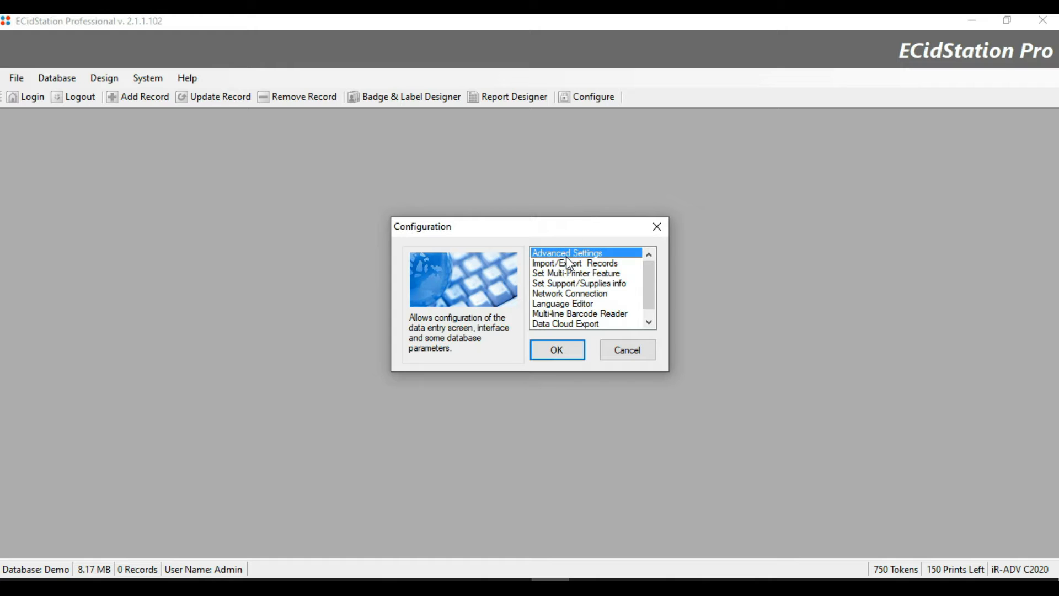
# Choose Advanced Settings and go to its Labels/Type page of field labels.
pyautogui.click(552, 358)
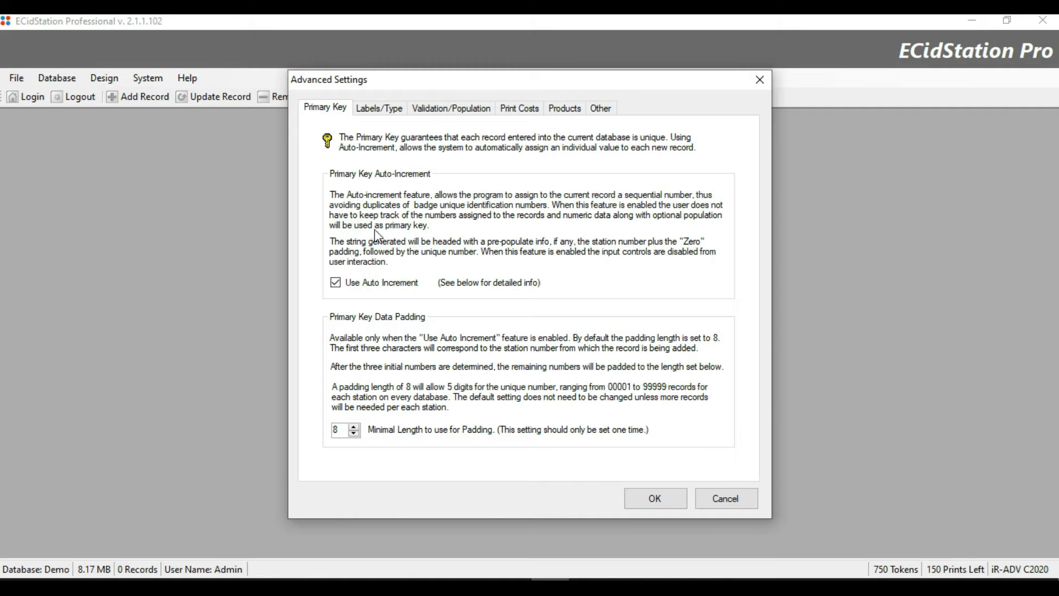
pyautogui.click(385, 113)
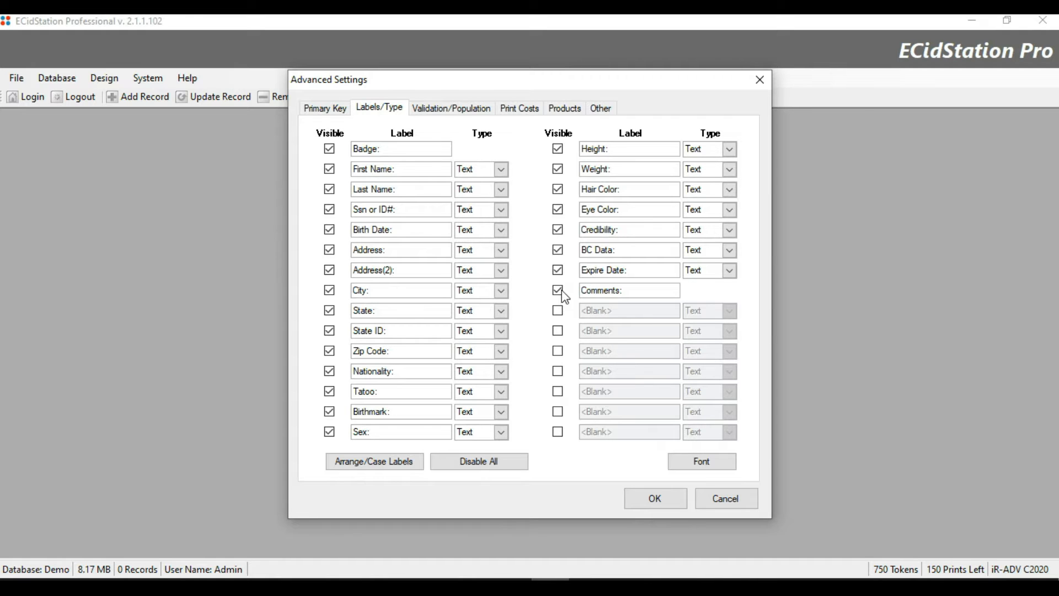
# Hide the Expire Date, BC Data, Credibility, Eye Color, Hair Color, Weight and Height fields.
pyautogui.click(557, 270)
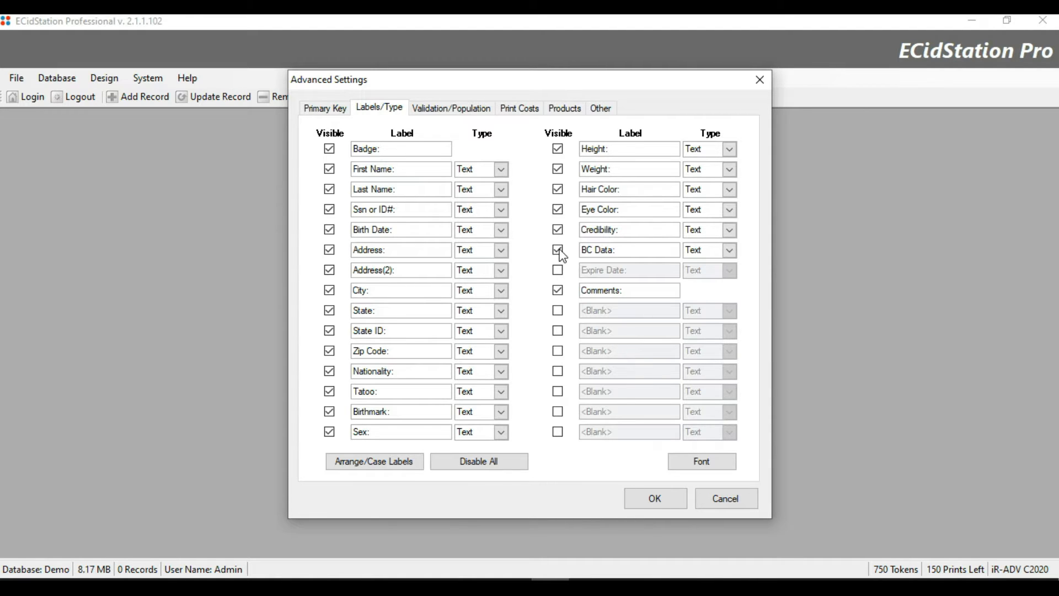
pyautogui.click(558, 250)
pyautogui.click(558, 230)
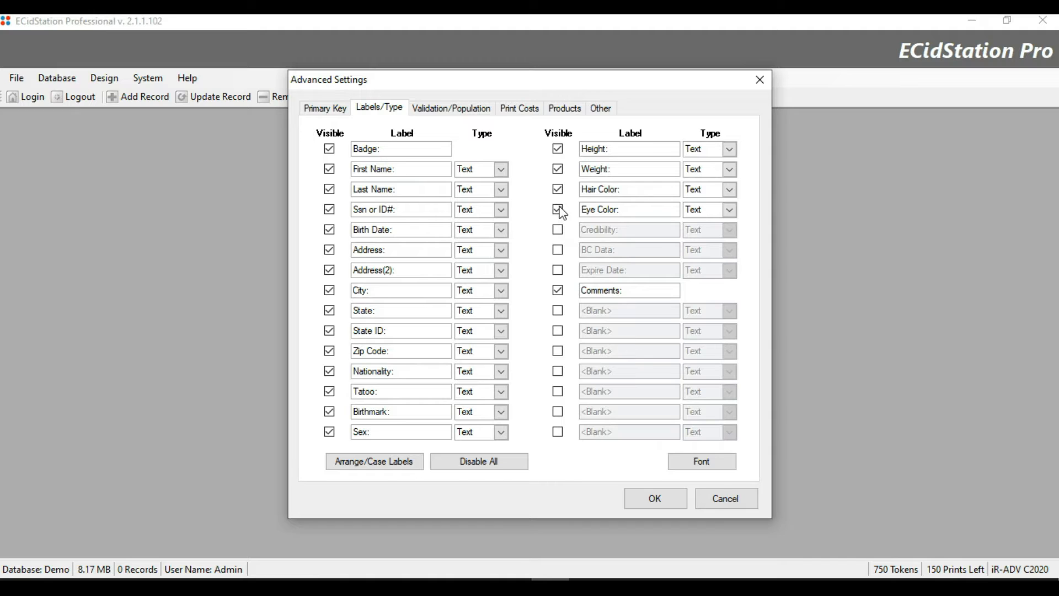
pyautogui.click(557, 209)
pyautogui.click(558, 189)
pyautogui.click(558, 169)
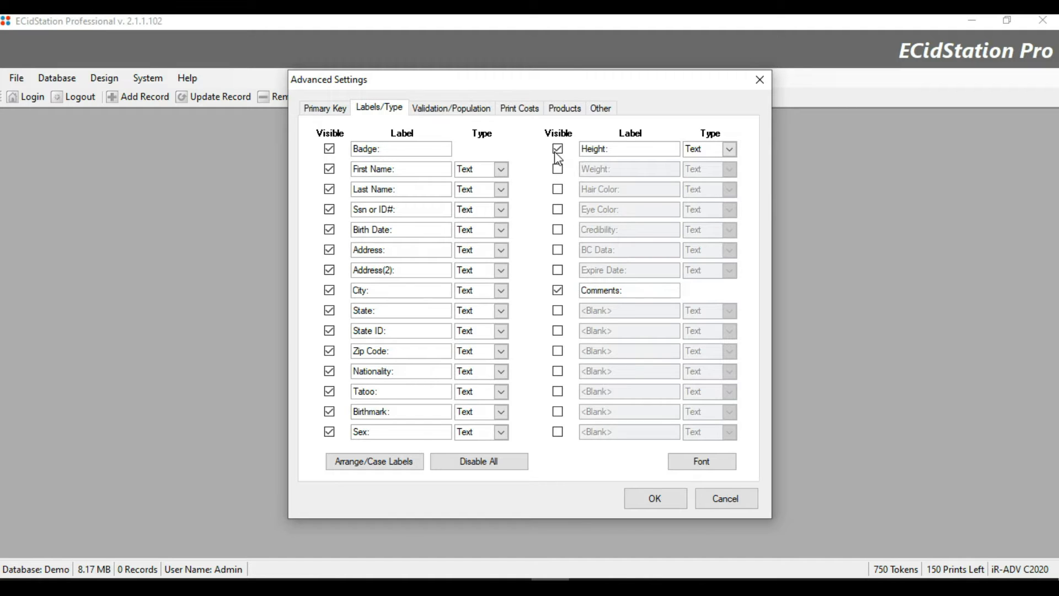
pyautogui.click(557, 150)
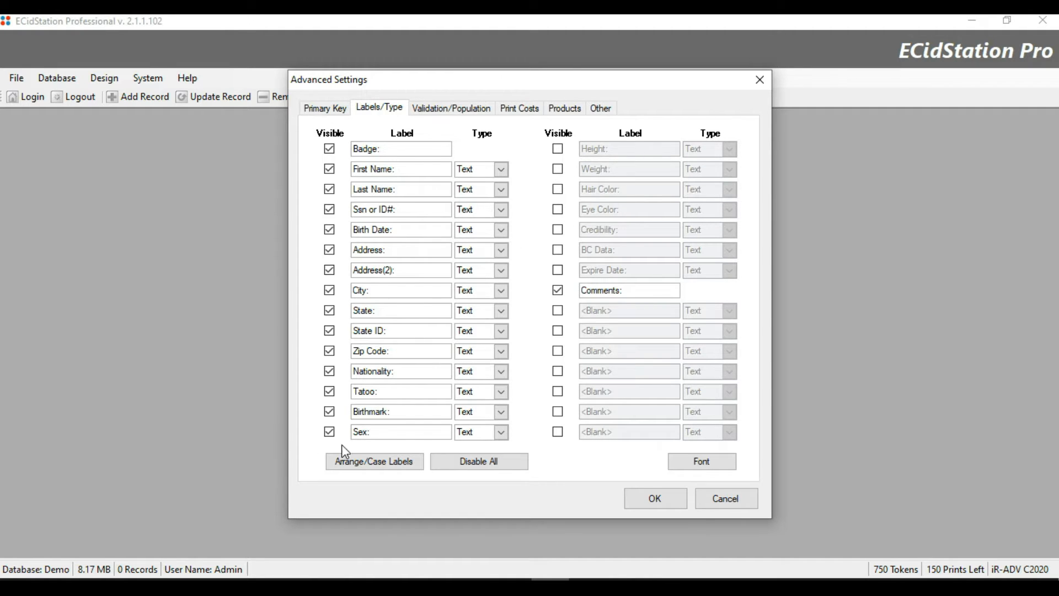
# Hide Sex, Birthmark, Tatoo, Nationality, Zip Code, State ID, State, City and Address(2).
pyautogui.click(329, 432)
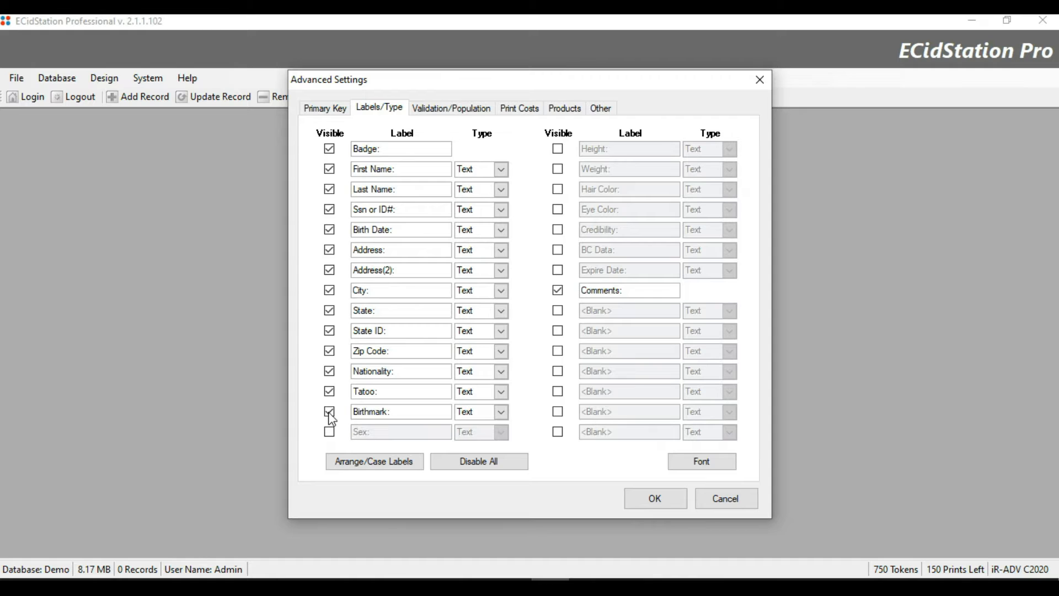
pyautogui.click(329, 412)
pyautogui.click(329, 391)
pyautogui.click(329, 370)
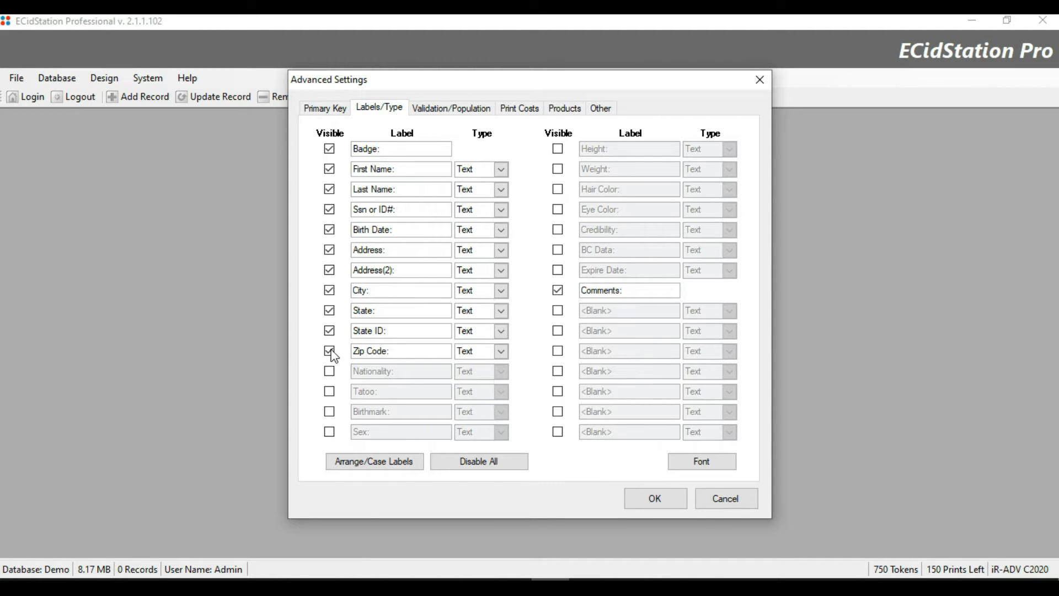
pyautogui.click(329, 351)
pyautogui.click(329, 330)
pyautogui.click(330, 311)
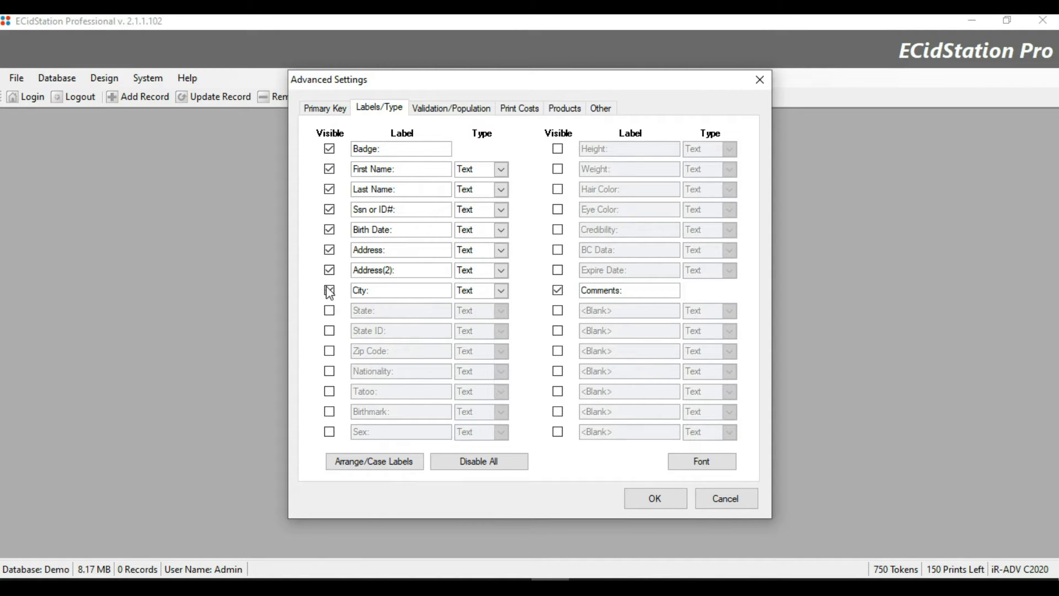
pyautogui.click(329, 290)
pyautogui.click(330, 269)
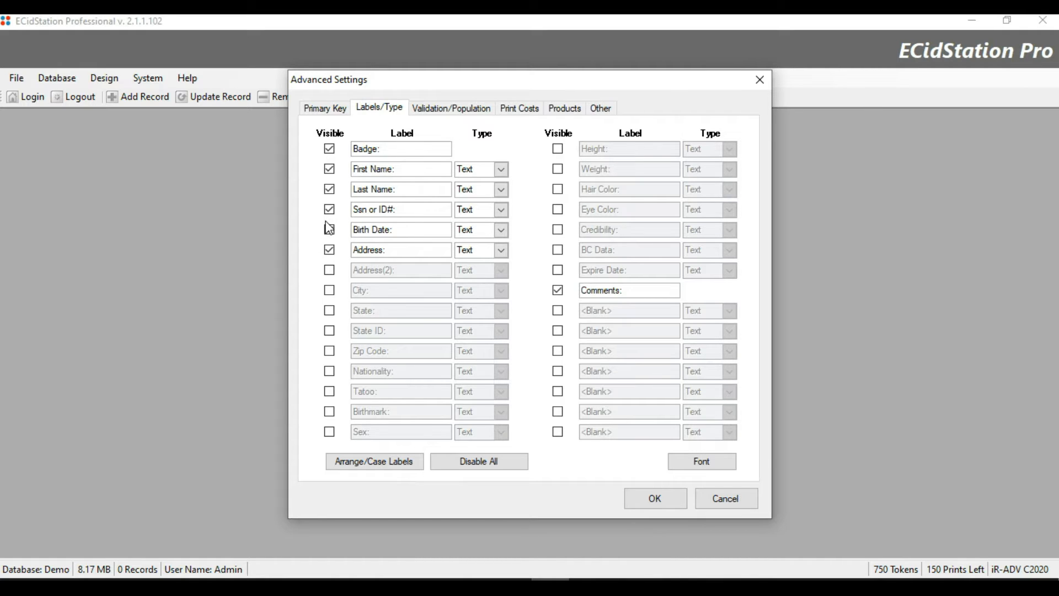
# Hide the Address, Birth Date and Ssn or ID# fields.
pyautogui.click(330, 252)
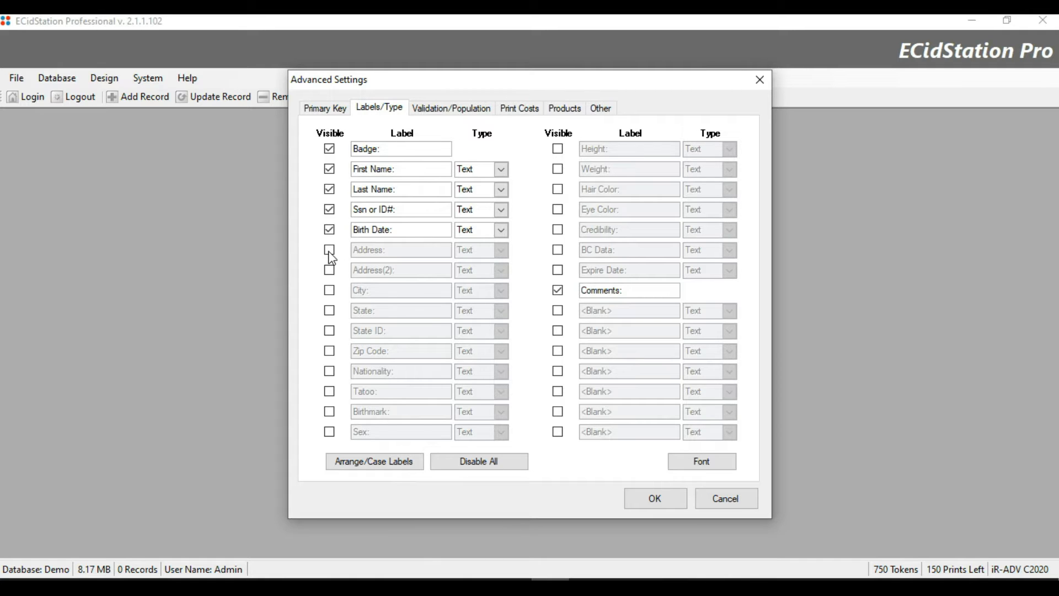
pyautogui.click(330, 228)
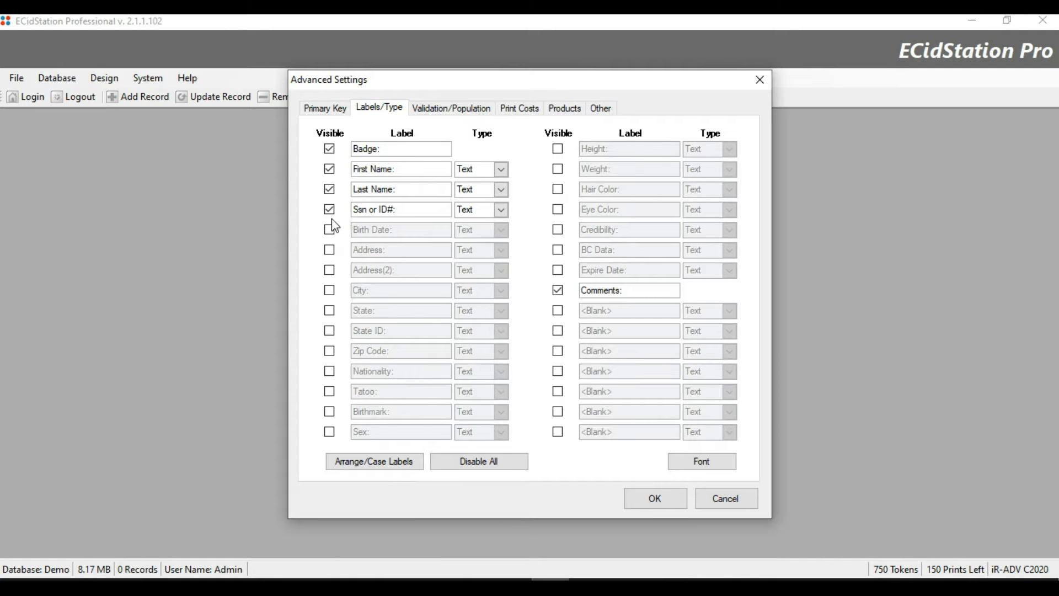
pyautogui.click(330, 210)
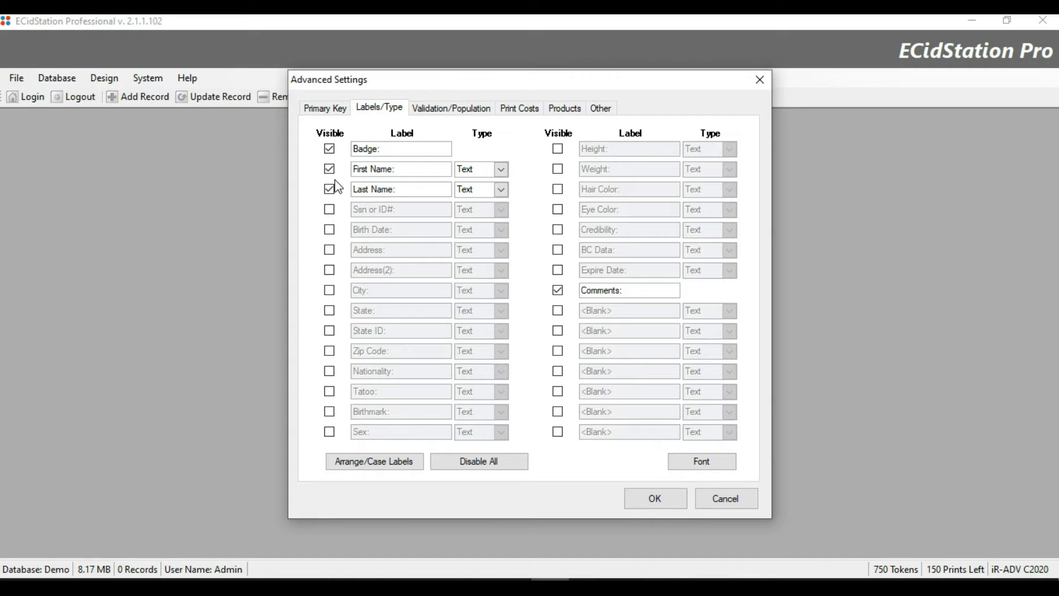
# Rename the Badge label to 'ID#:' and confirm Advanced Settings with OK.
pyautogui.doubleClick(376, 149)
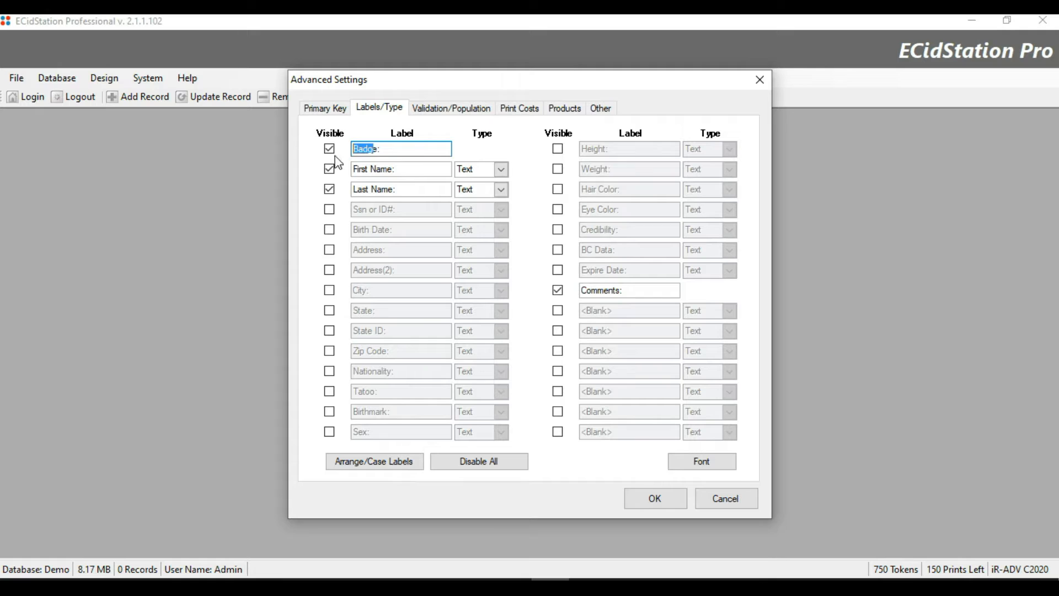
pyautogui.press('BackSpace')
pyautogui.write('ID#')
pyautogui.write(':')
pyautogui.press('BackSpace')
pyautogui.write(':')
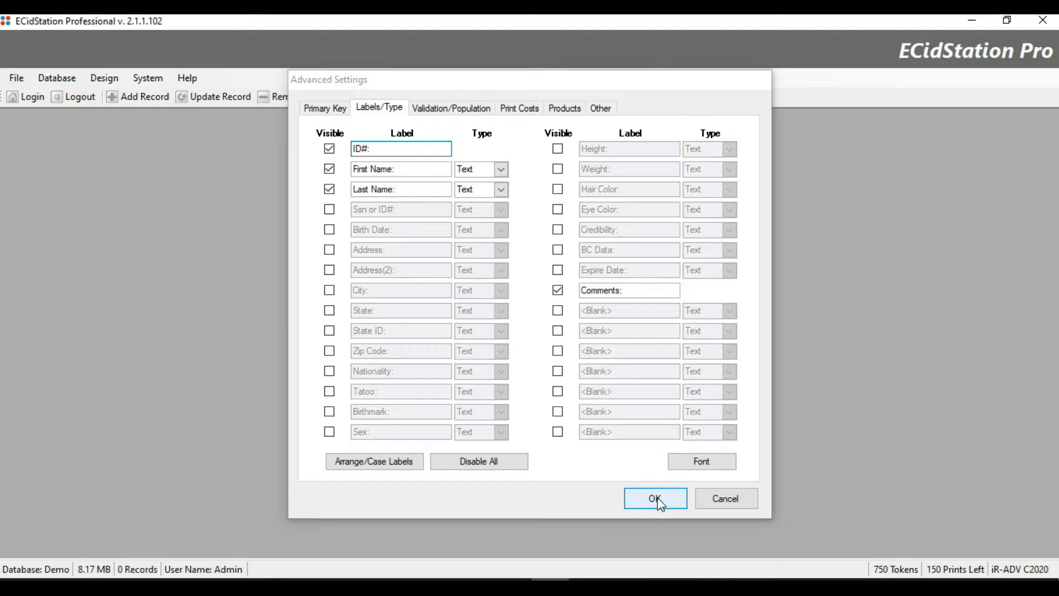
pyautogui.click(657, 499)
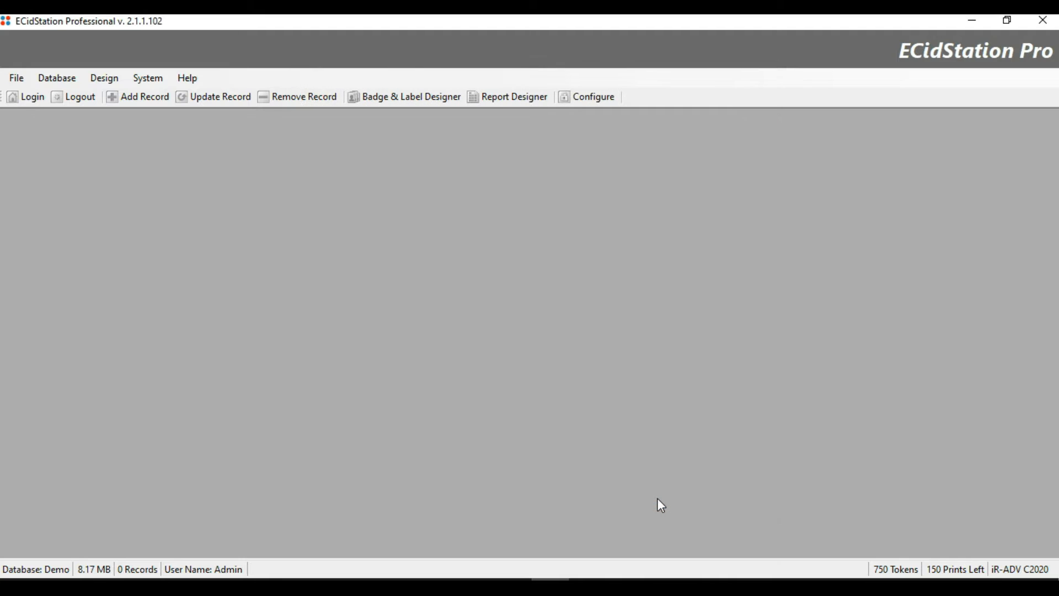
# Start a new record to check that only ID#, First Name, Last Name and Comments appear.
pyautogui.click(150, 97)
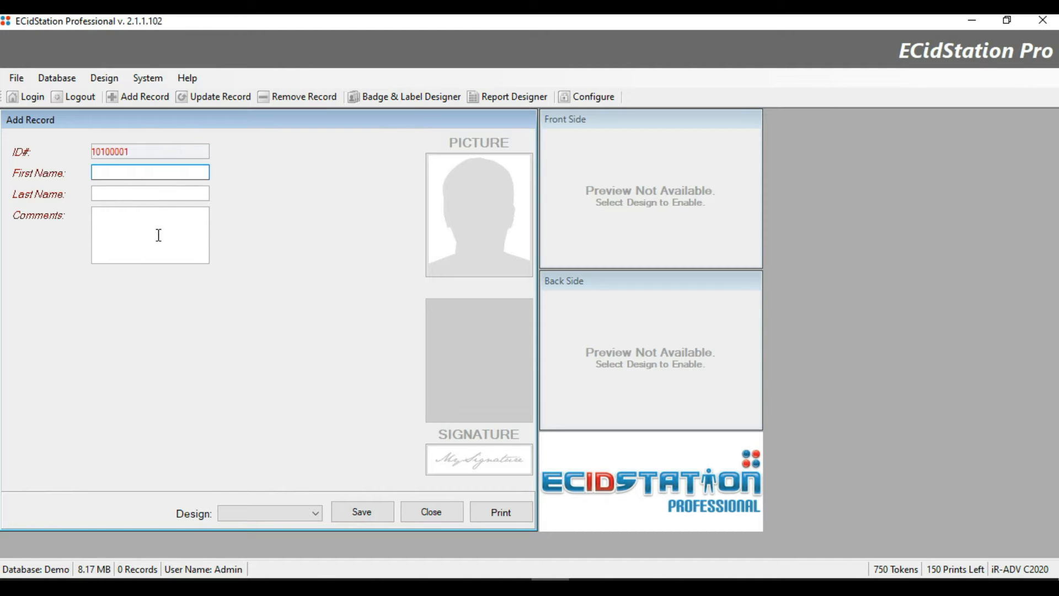
# Discard the empty new record and return to the Labels/Type page of Advanced Settings.
pyautogui.click(432, 521)
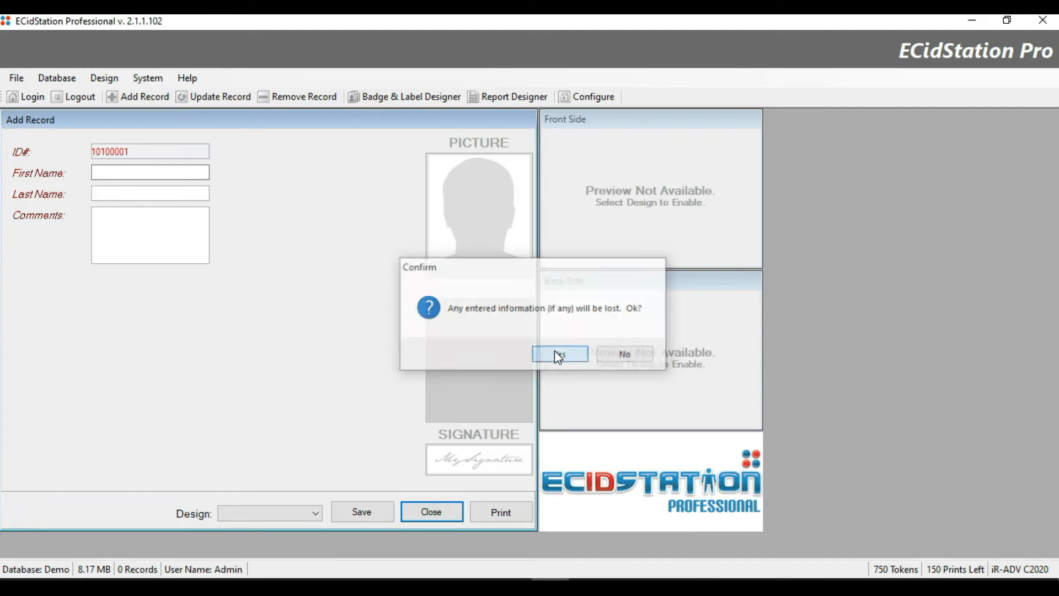
pyautogui.click(556, 354)
pyautogui.click(581, 100)
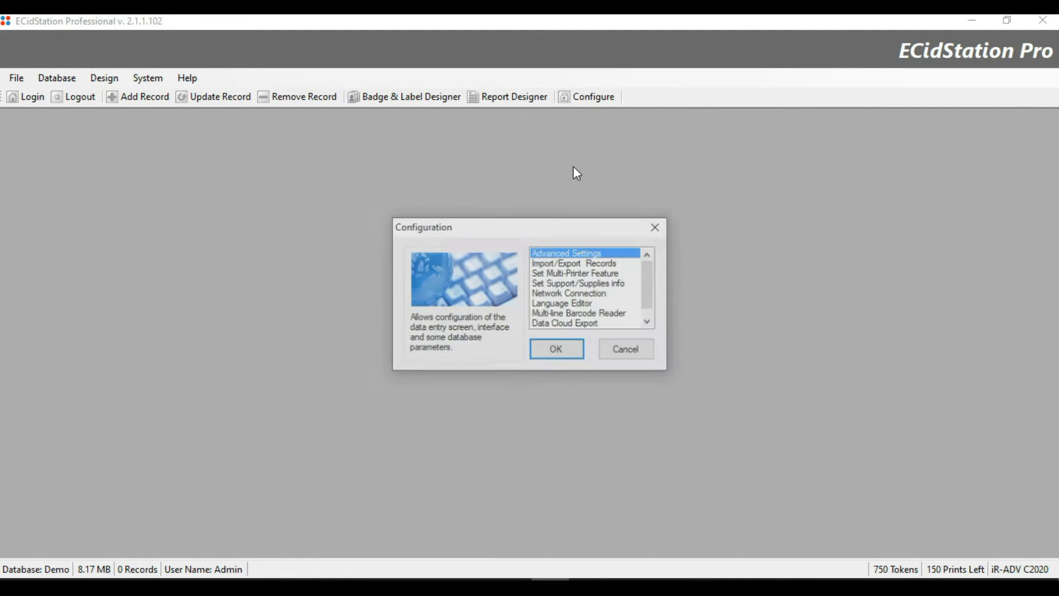
pyautogui.click(561, 352)
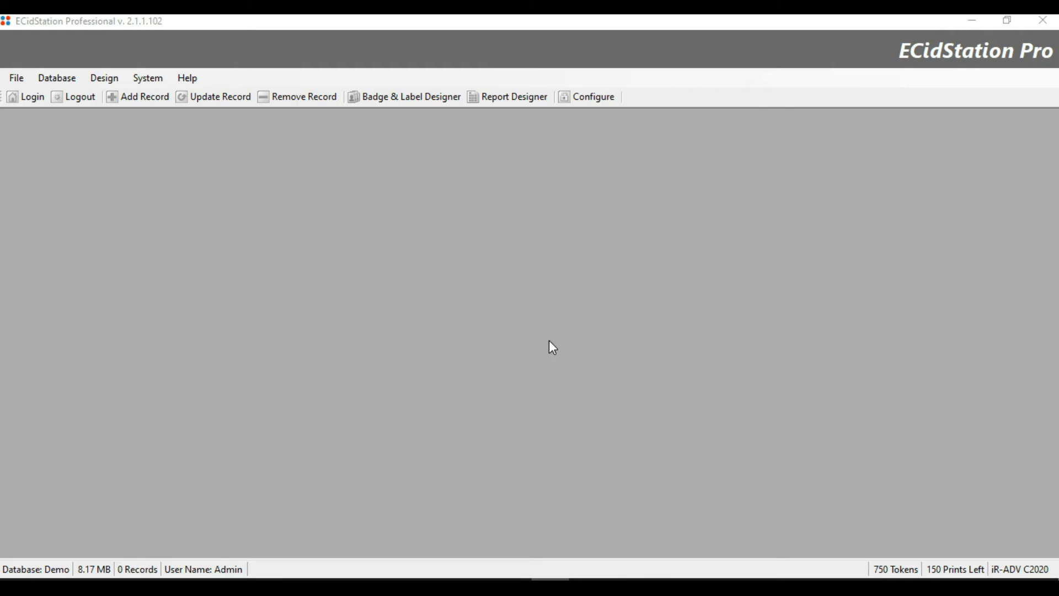
pyautogui.click(379, 109)
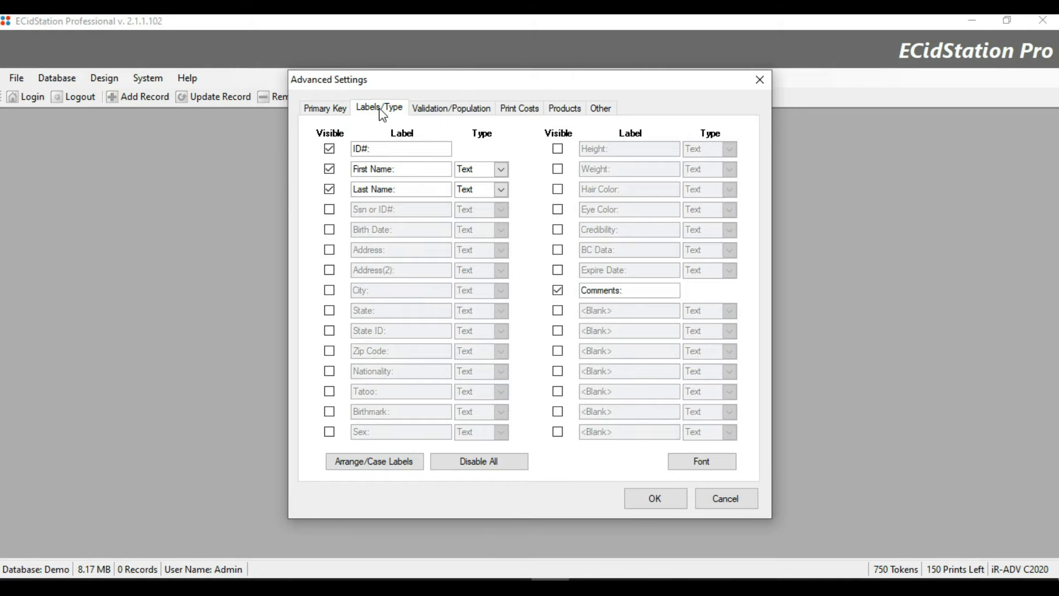
# Make the Ssn or ID# field visible, relabel it 'Department:' and set its type to List.
pyautogui.click(330, 210)
pyautogui.moveTo(403, 208); pyautogui.dragTo(292, 203)
pyautogui.write('Depar')
pyautogui.write('tme')
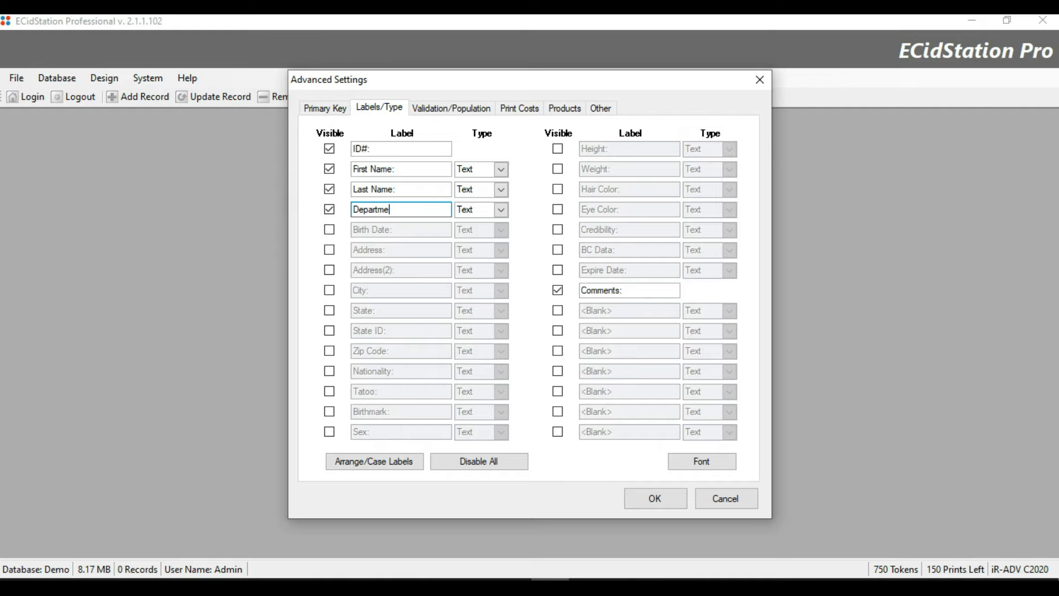
pyautogui.write('nt:')
pyautogui.click(502, 169)
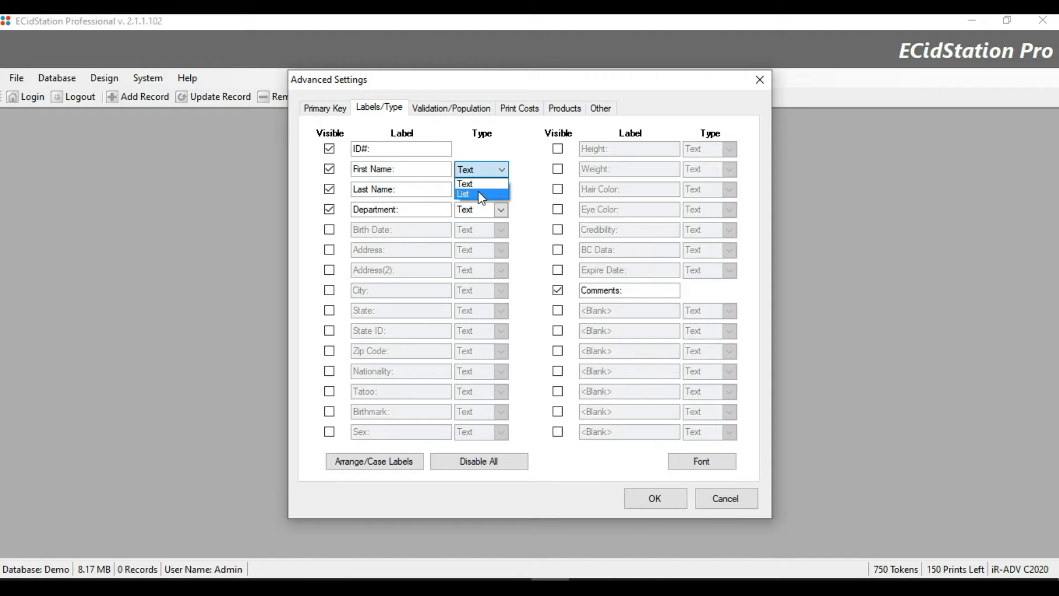
pyautogui.click(518, 170)
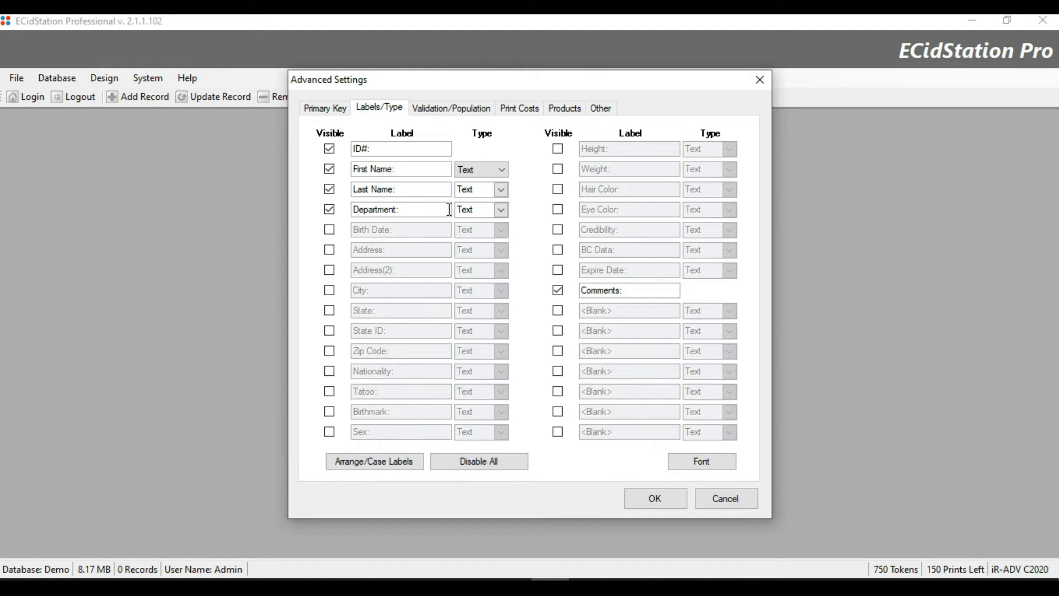
pyautogui.click(503, 211)
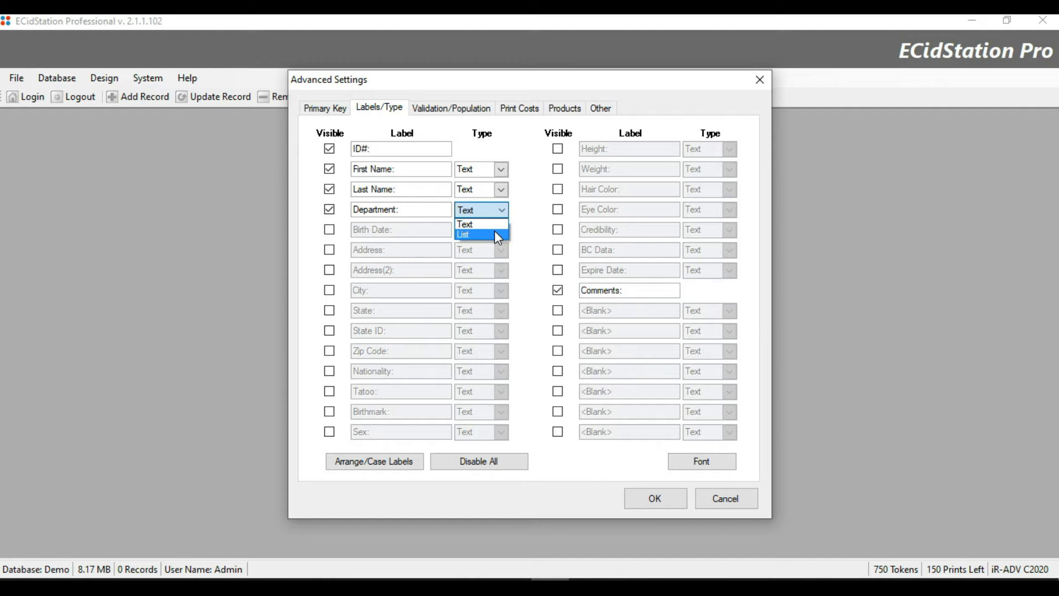
pyautogui.click(495, 234)
pyautogui.click(437, 113)
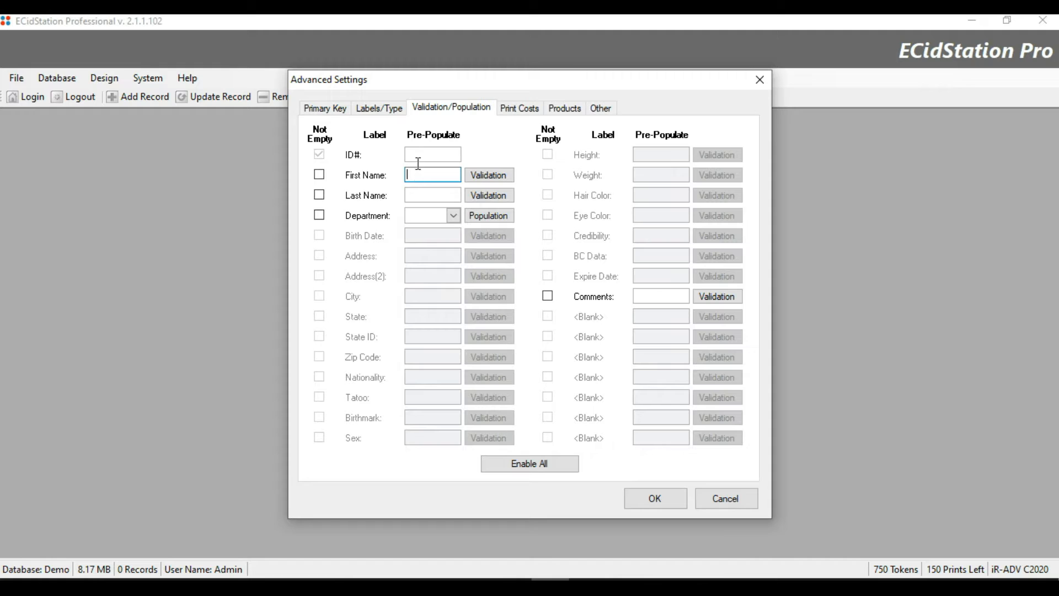
# Tick Not Empty for First Name, Last Name and Department on the Validation/Population page.
pyautogui.click(418, 156)
pyautogui.click(418, 170)
pyautogui.click(416, 197)
pyautogui.click(319, 195)
pyautogui.click(320, 174)
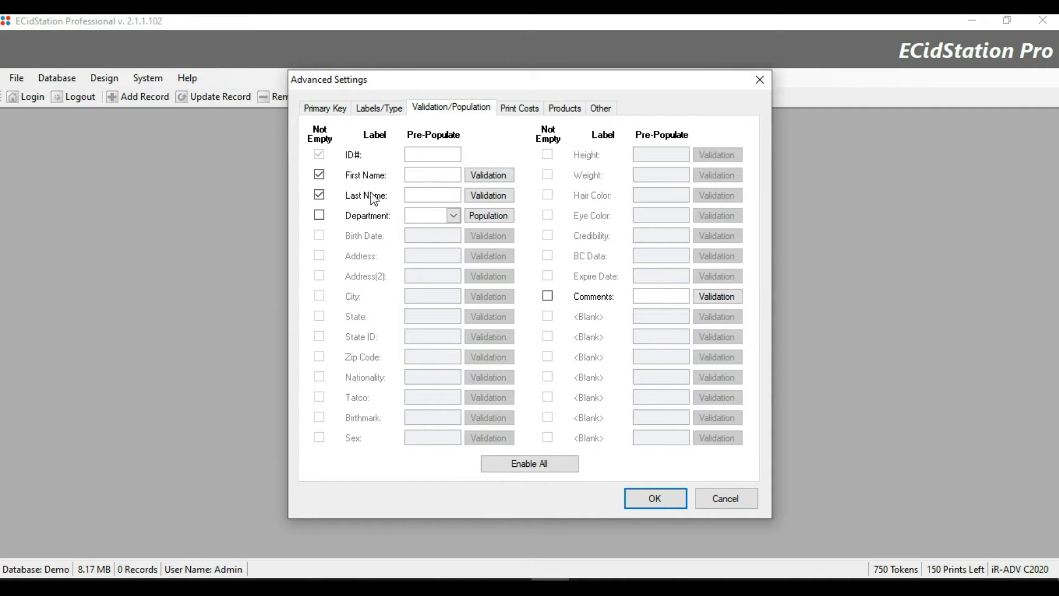
pyautogui.click(319, 215)
pyautogui.click(456, 215)
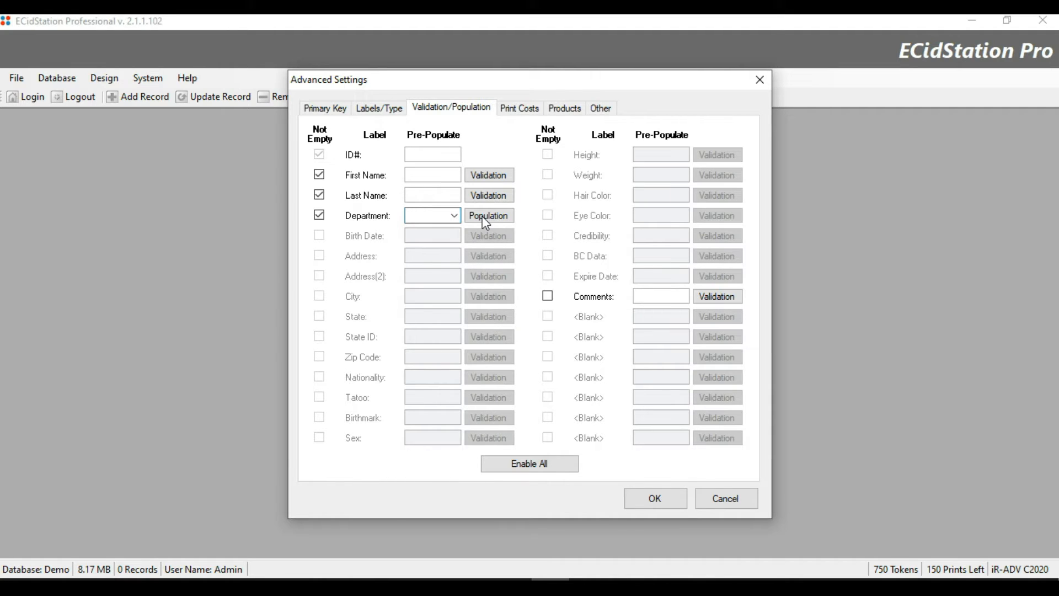
# Add Administration, Clergy and Facilities as Department list entries.
pyautogui.click(483, 217)
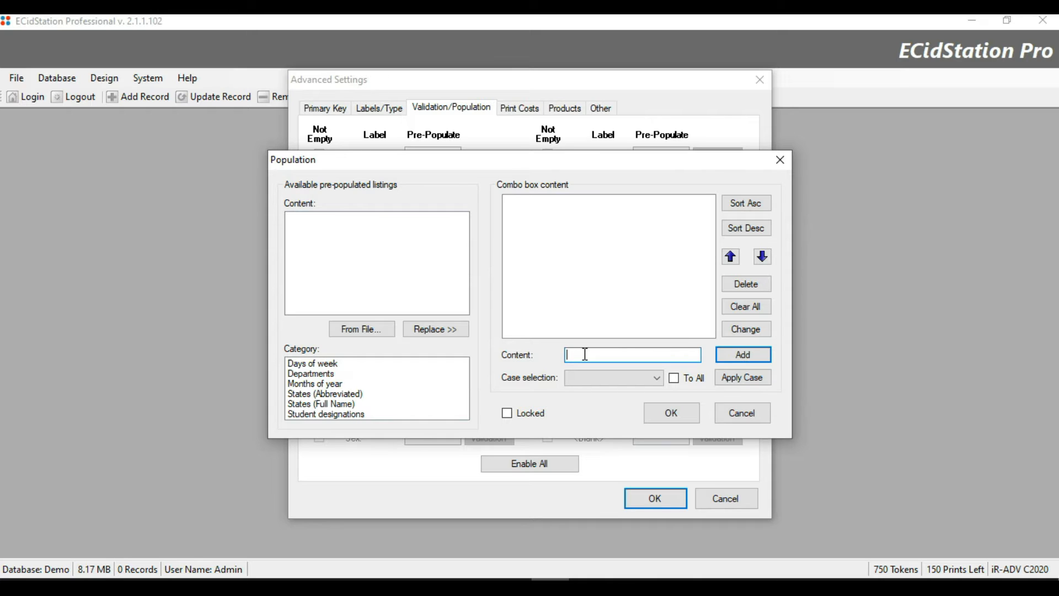
pyautogui.write('Administration')
pyautogui.click(743, 355)
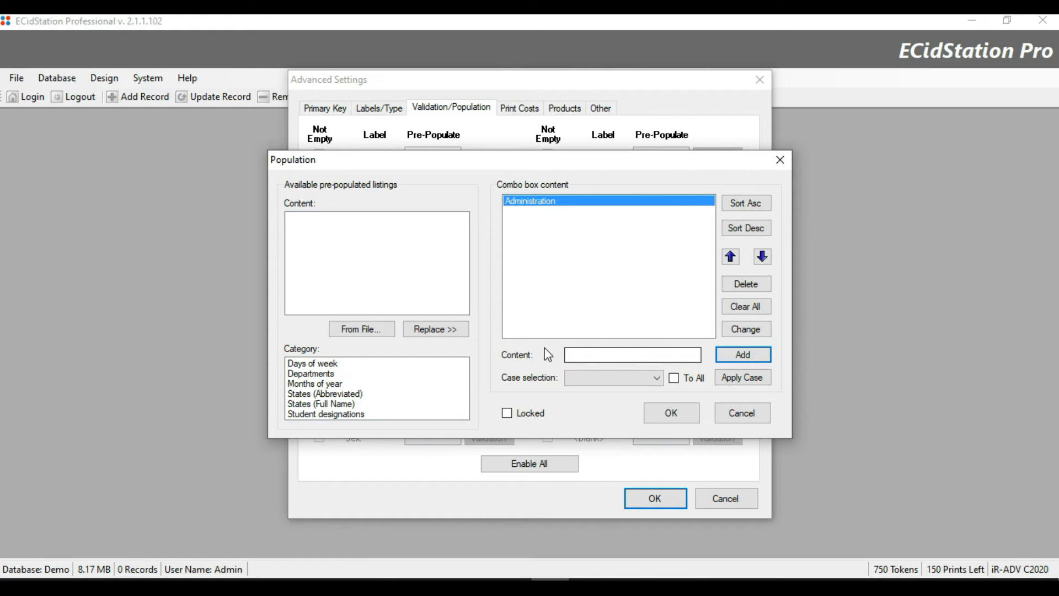
pyautogui.click(616, 357)
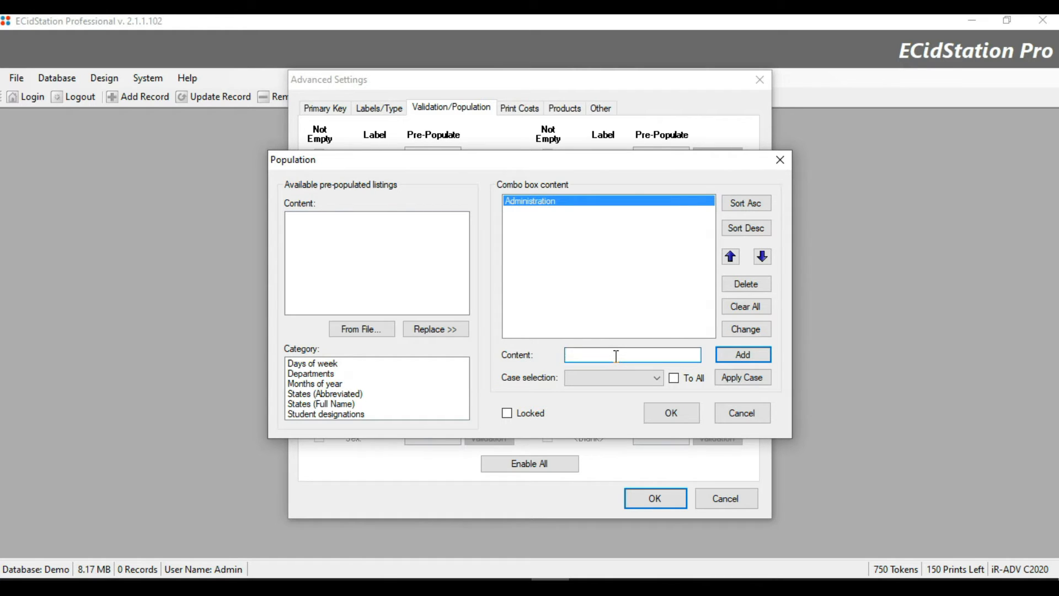
pyautogui.write('Clergy')
pyautogui.click(719, 353)
pyautogui.click(617, 358)
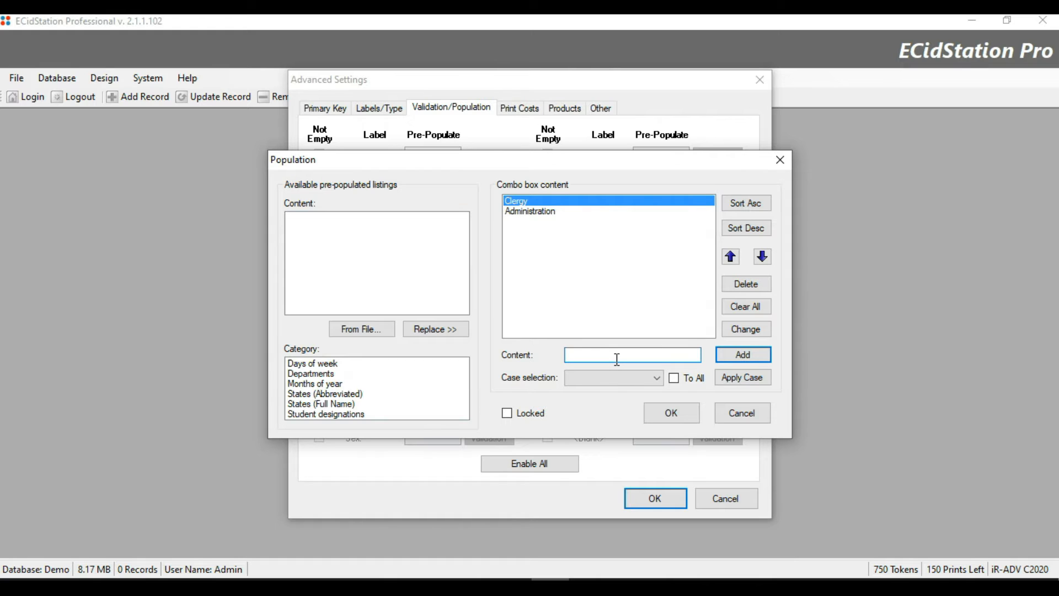
pyautogui.write('Facilities')
pyautogui.click(744, 355)
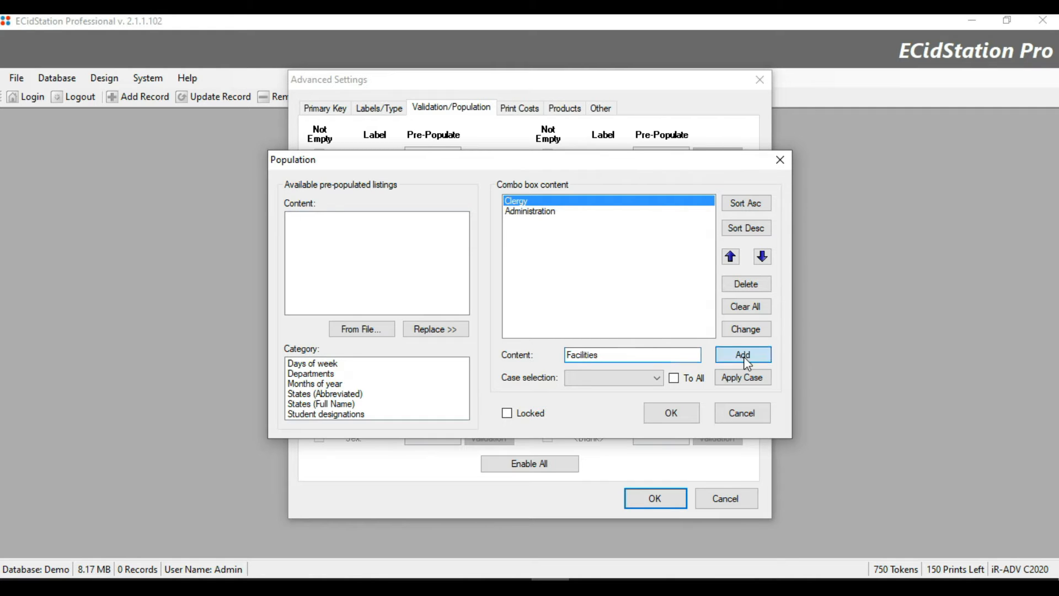
# Add Accounting and Customer Support, then sort the Department list ascending.
pyautogui.click(644, 355)
pyautogui.write('Accounting')
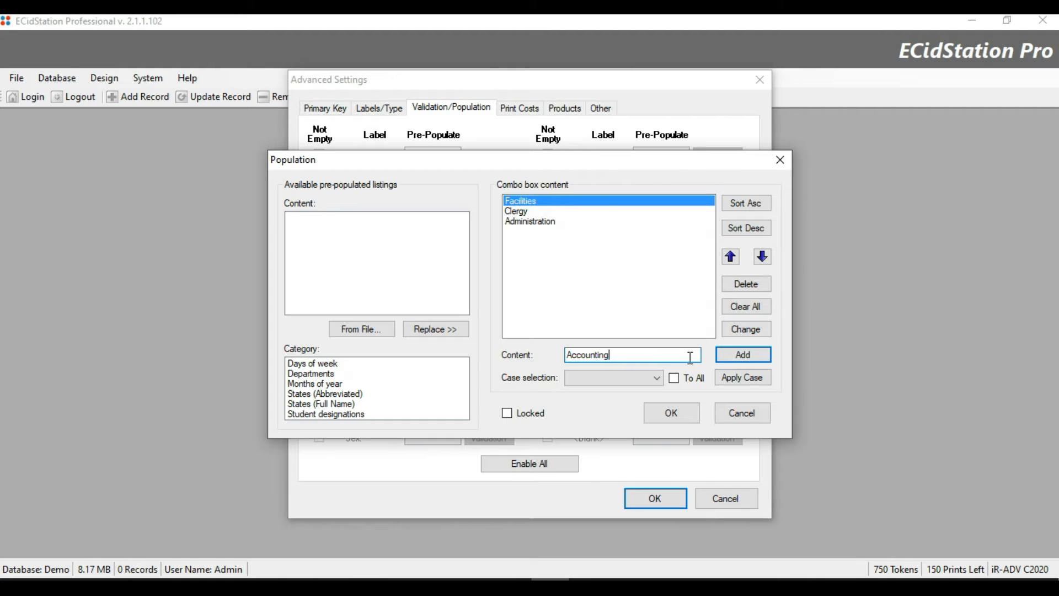
pyautogui.click(743, 355)
pyautogui.click(626, 357)
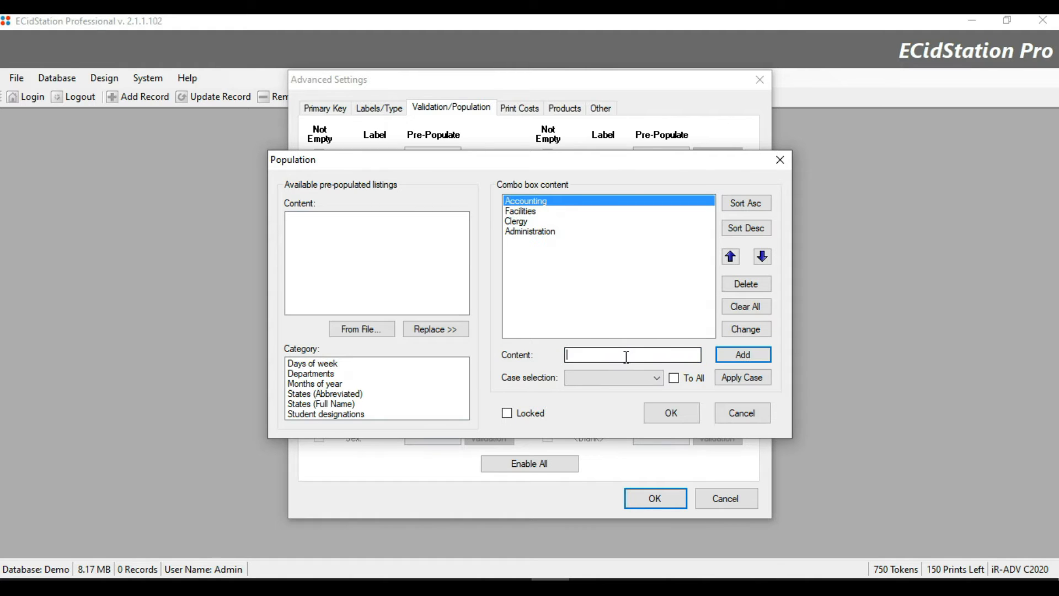
pyautogui.write('Customer S')
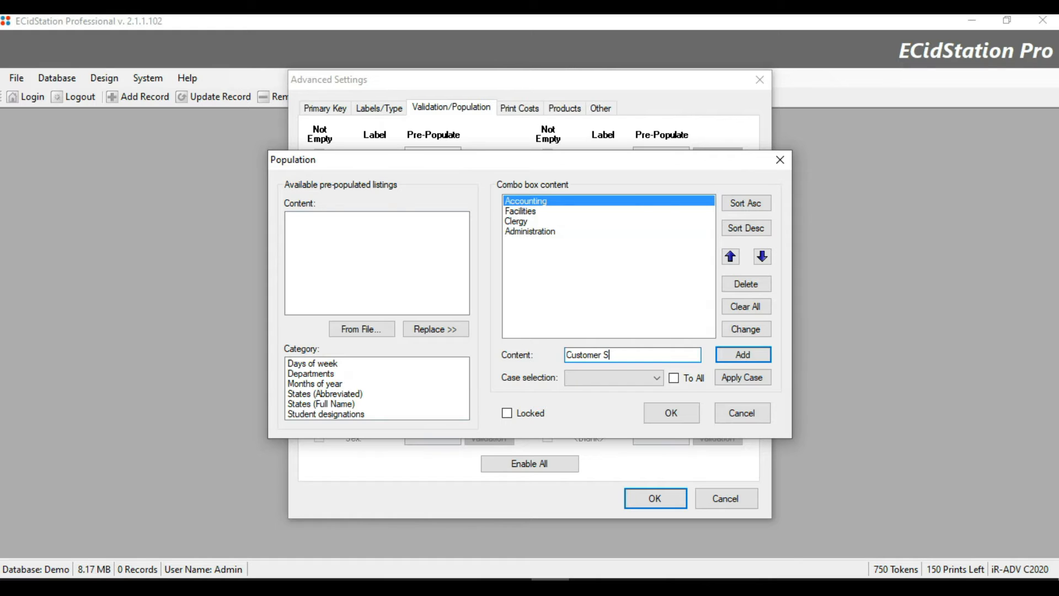
pyautogui.write('upport')
pyautogui.click(733, 358)
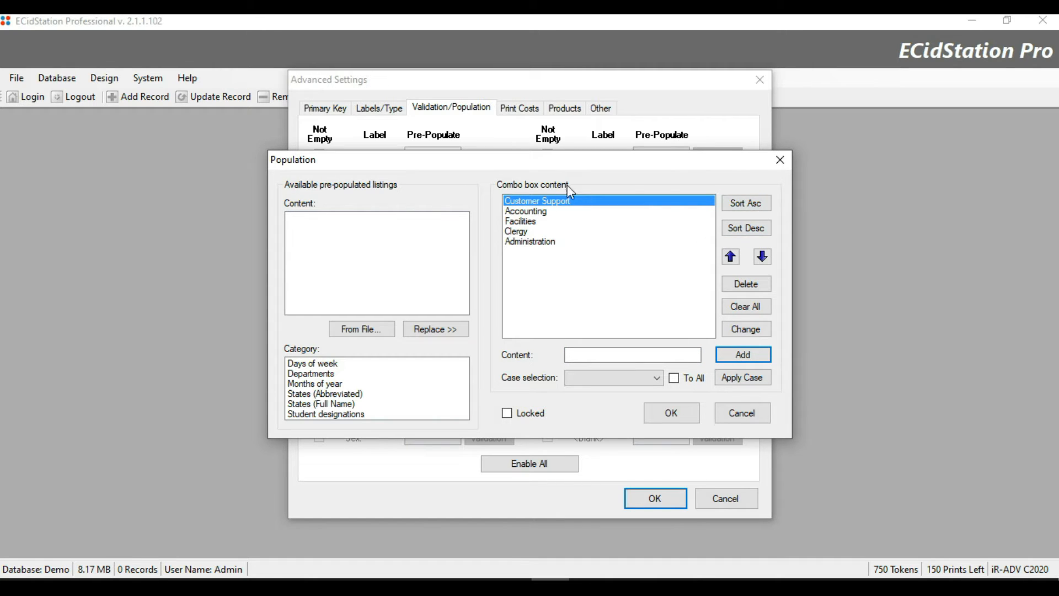
pyautogui.click(750, 204)
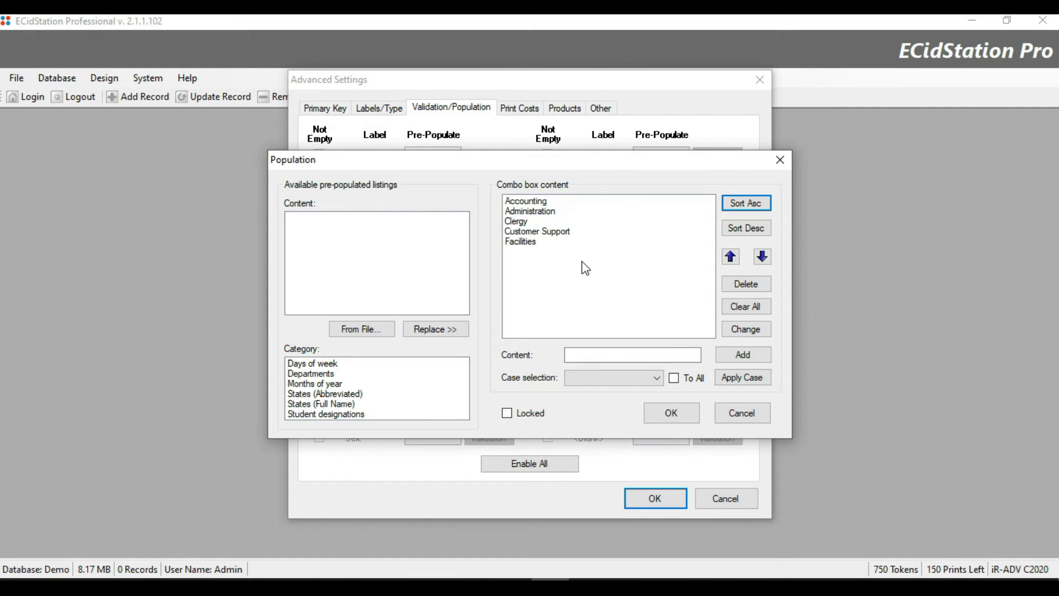
# Preview the Days of week, Departments, Months of year and States presets, then accept the Department list.
pyautogui.click(320, 364)
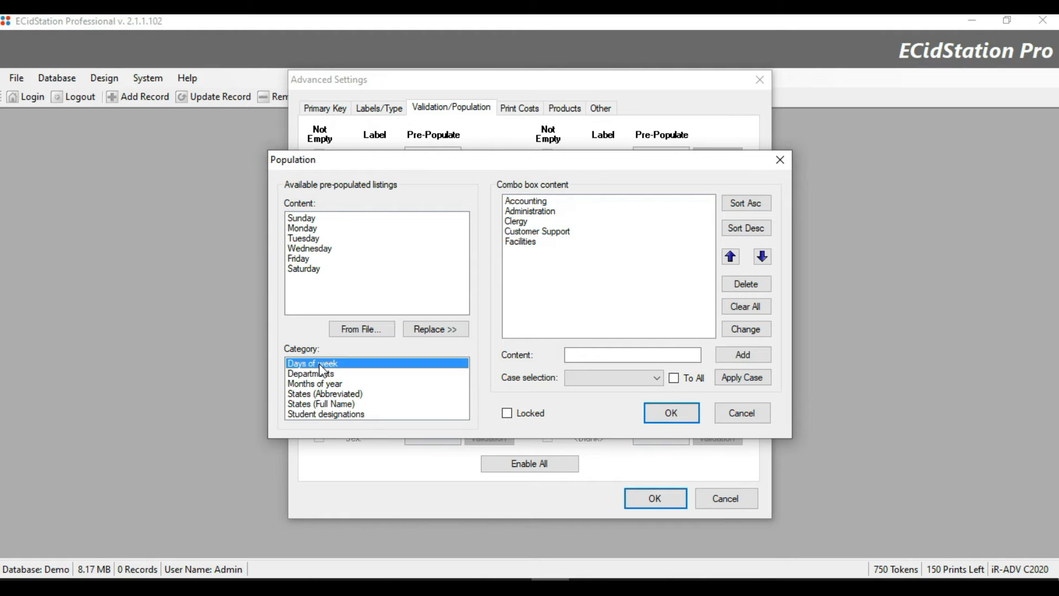
pyautogui.click(322, 375)
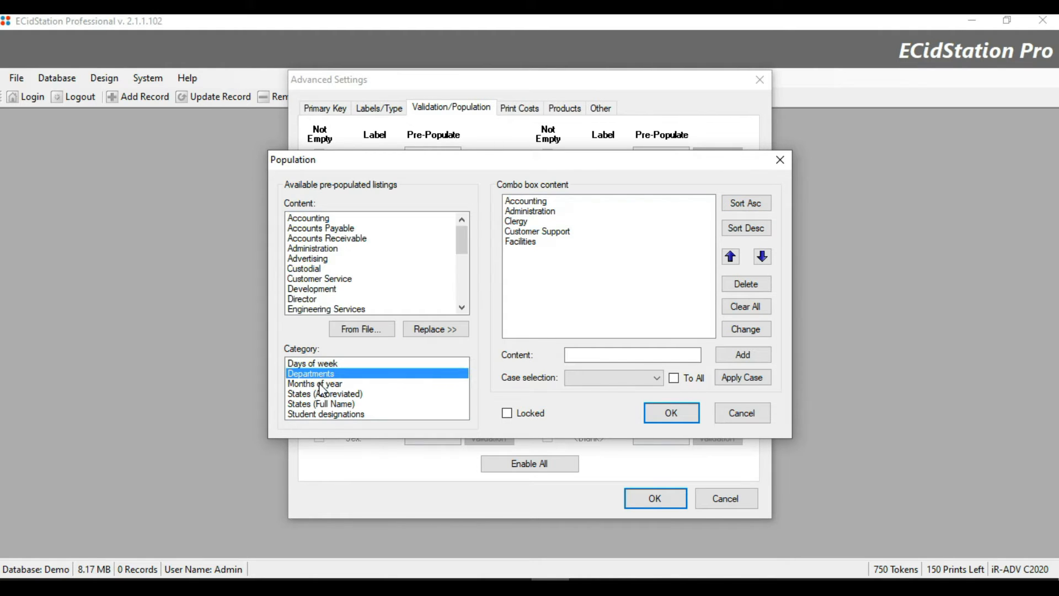
pyautogui.click(319, 385)
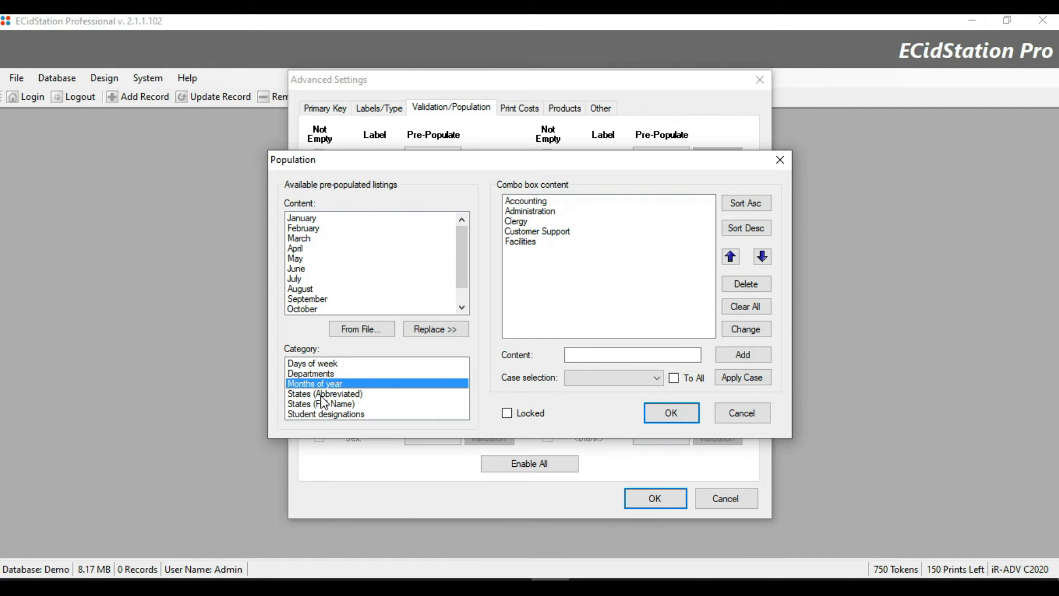
pyautogui.click(322, 395)
pyautogui.click(321, 405)
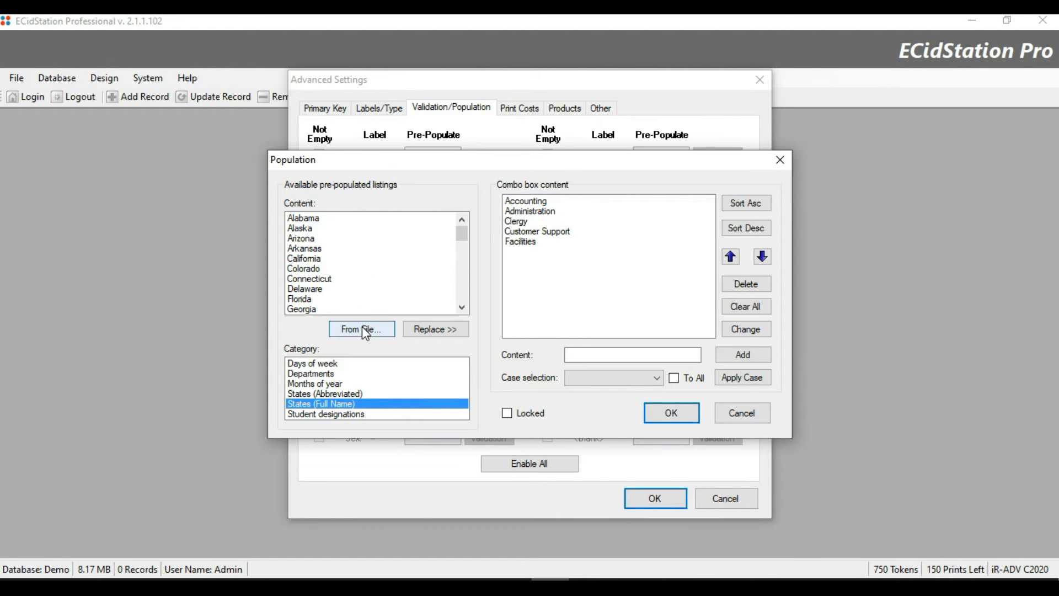
pyautogui.click(681, 411)
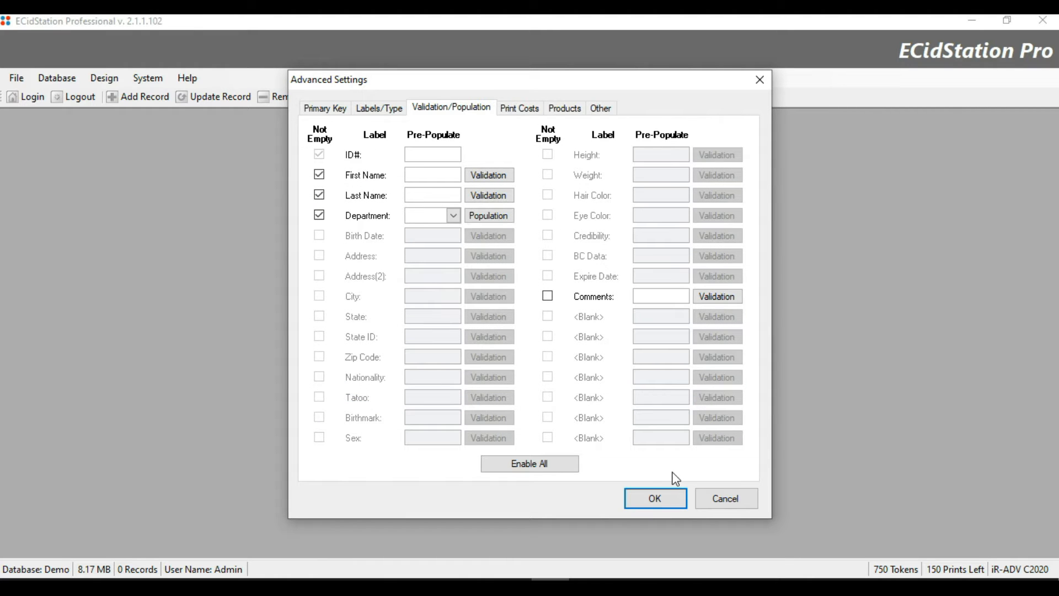
pyautogui.click(670, 500)
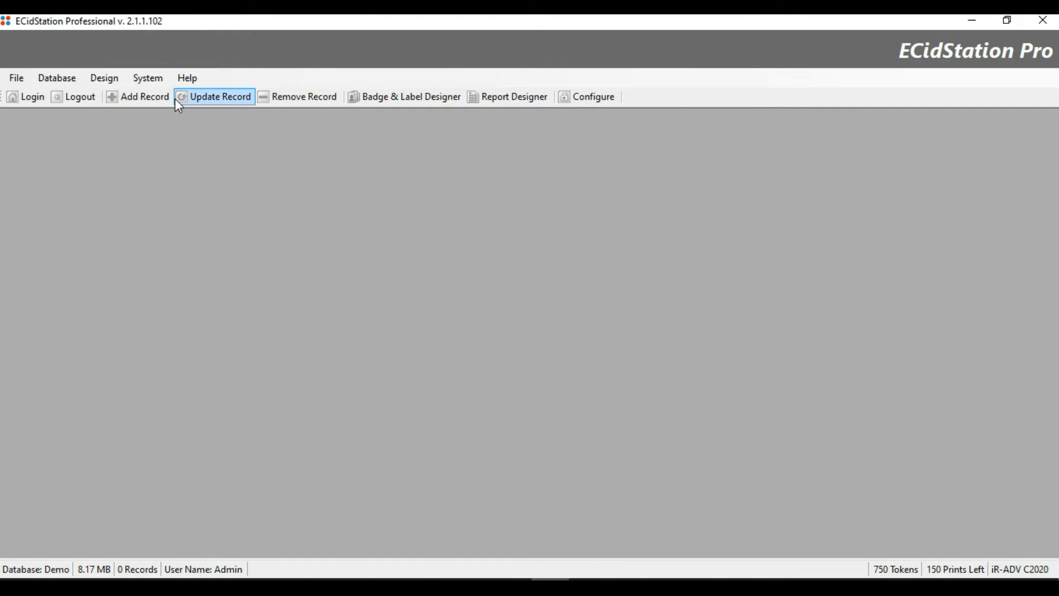
pyautogui.click(154, 105)
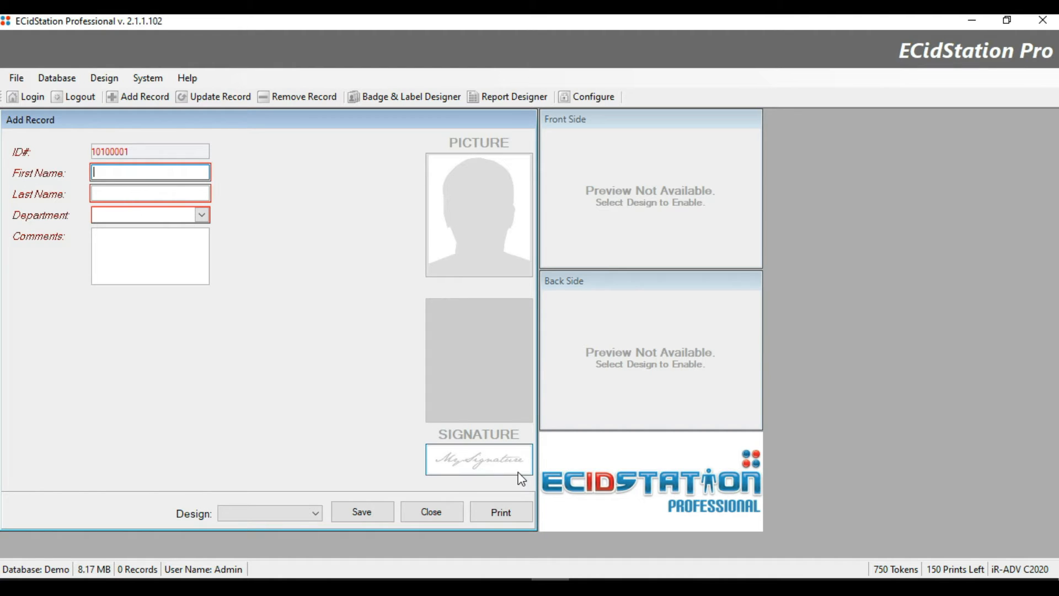
pyautogui.click(353, 517)
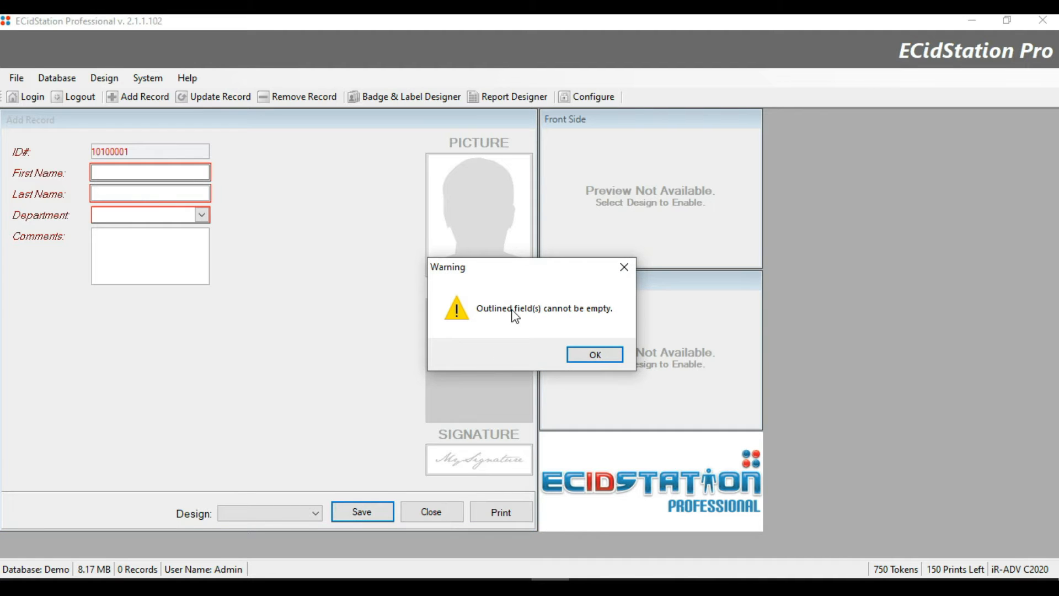
pyautogui.click(617, 357)
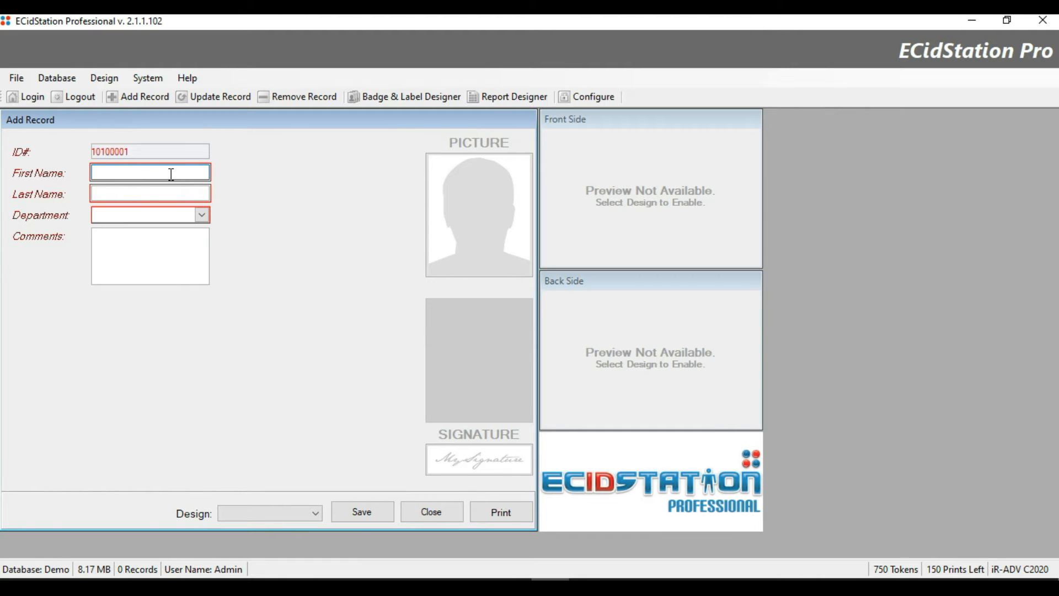
# Enter a test first and last name with Accounting department, then discard the record.
pyautogui.press('Tab')
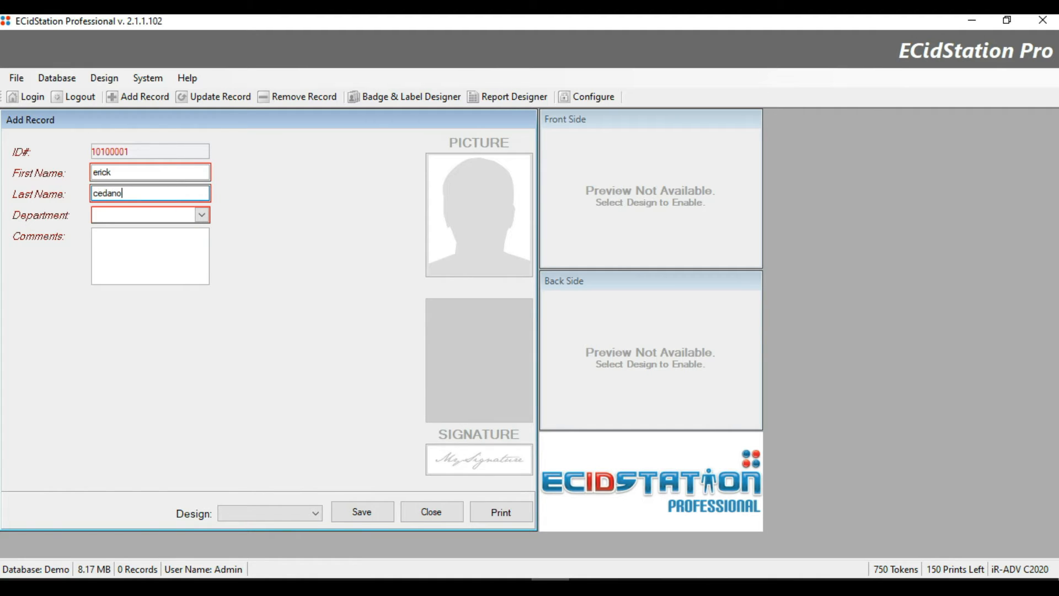
pyautogui.press('Tab')
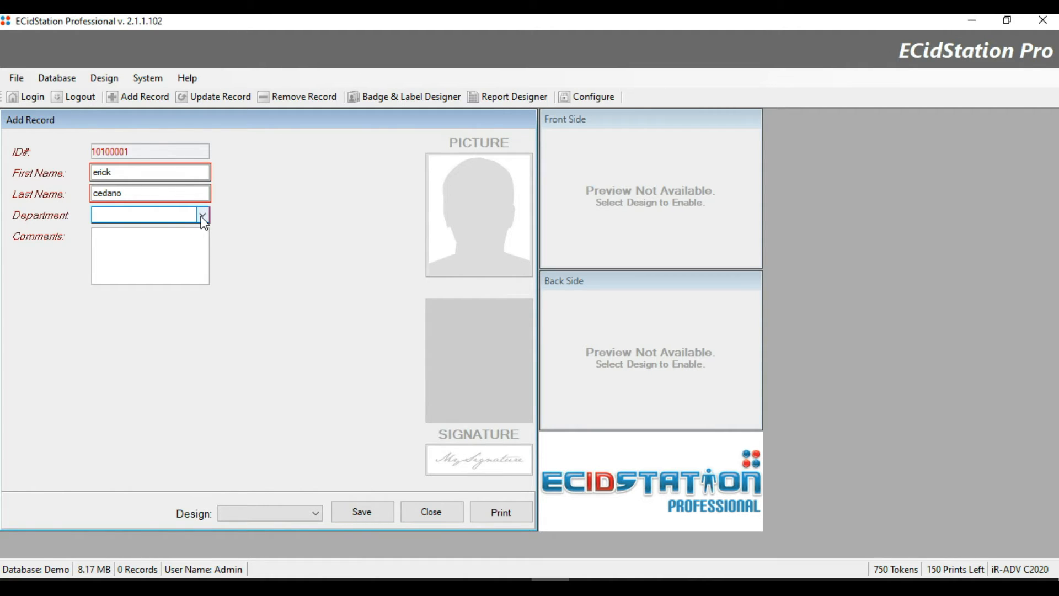
pyautogui.write('open')
pyautogui.click(202, 215)
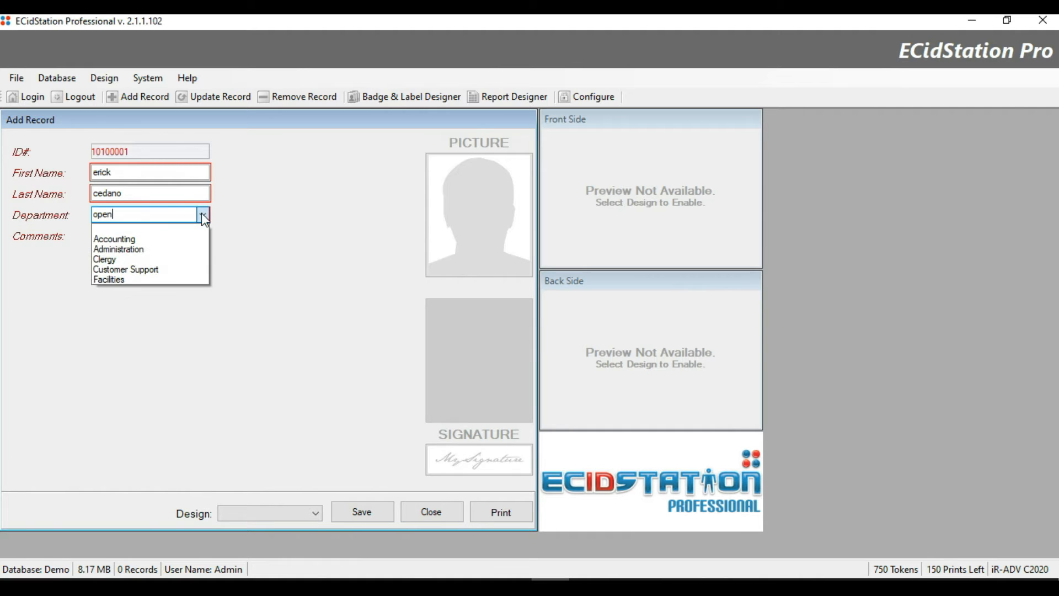
pyautogui.click(126, 243)
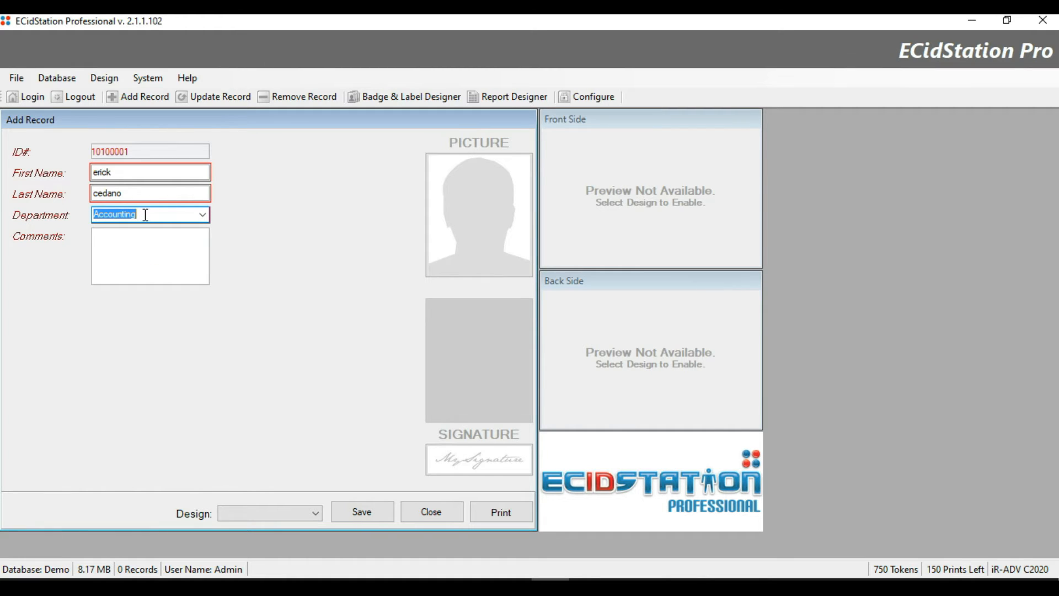
pyautogui.click(438, 520)
pyautogui.click(578, 355)
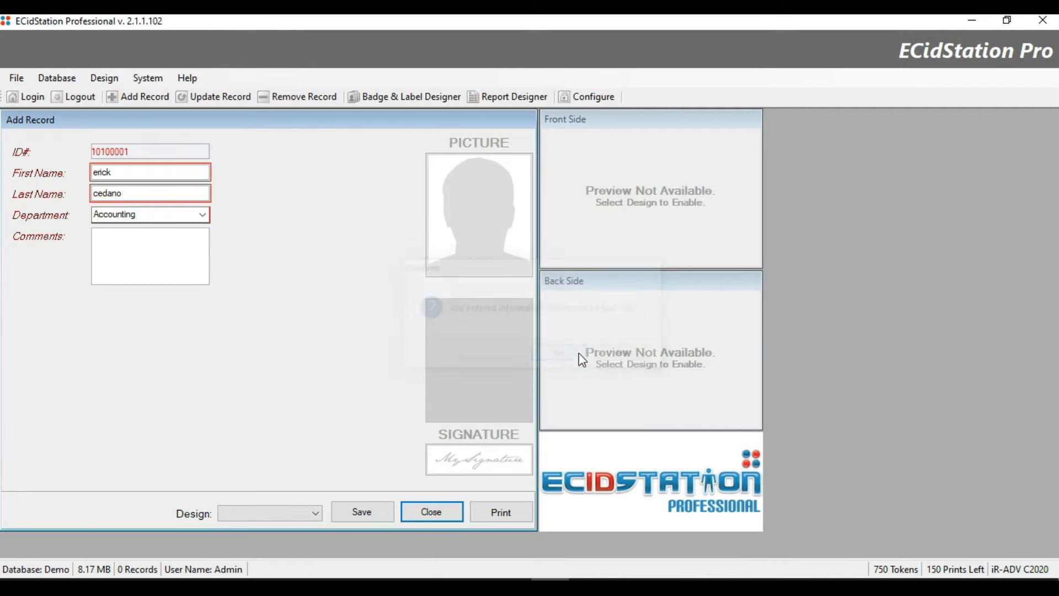
# In Advanced Settings, tick Locked on the Department population list and confirm.
pyautogui.click(601, 101)
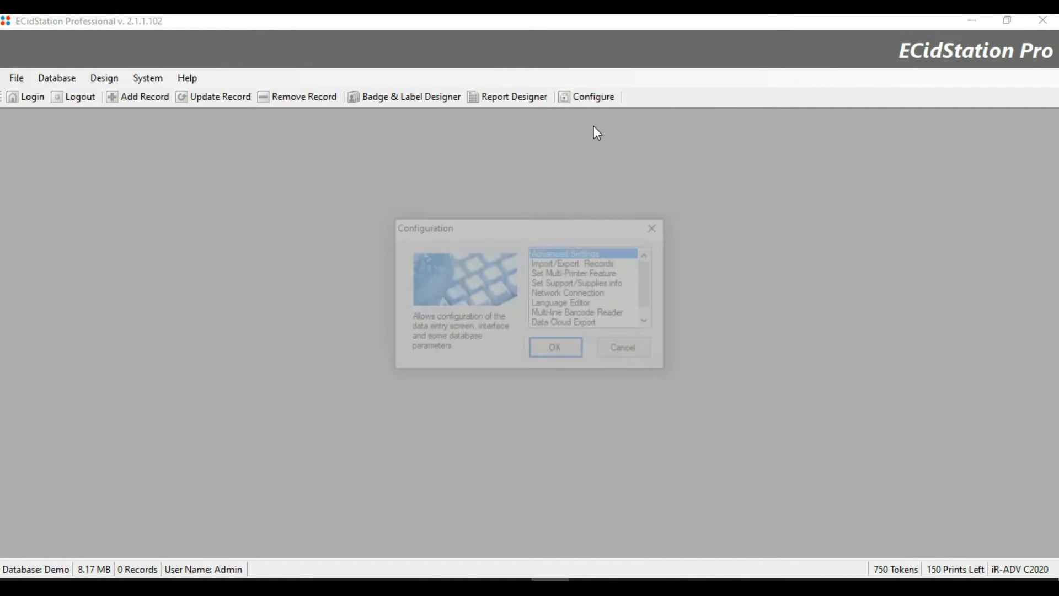
pyautogui.click(557, 359)
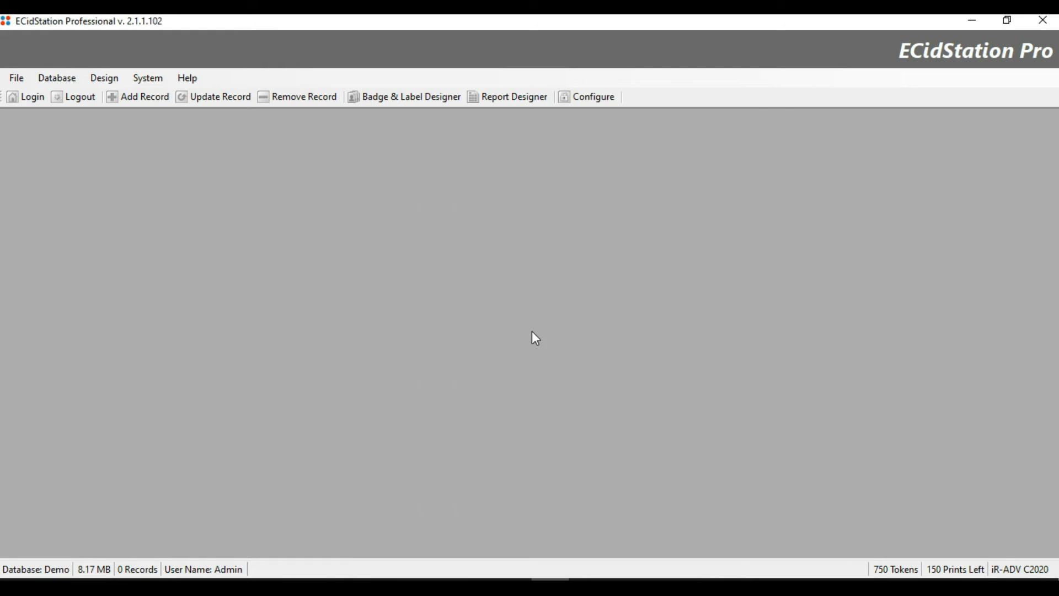
pyautogui.click(451, 110)
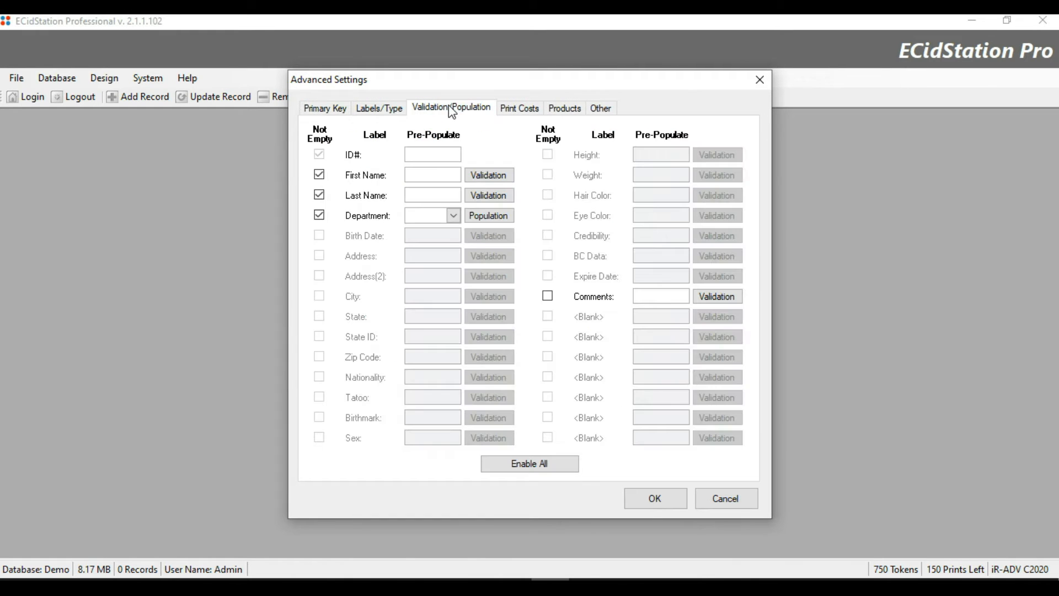
pyautogui.click(491, 218)
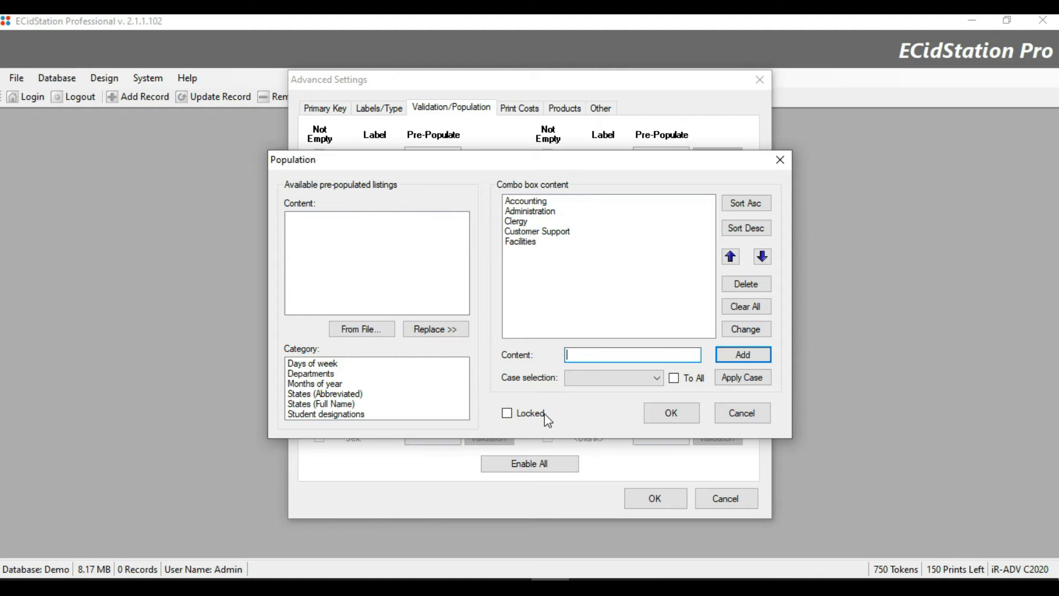
pyautogui.click(508, 413)
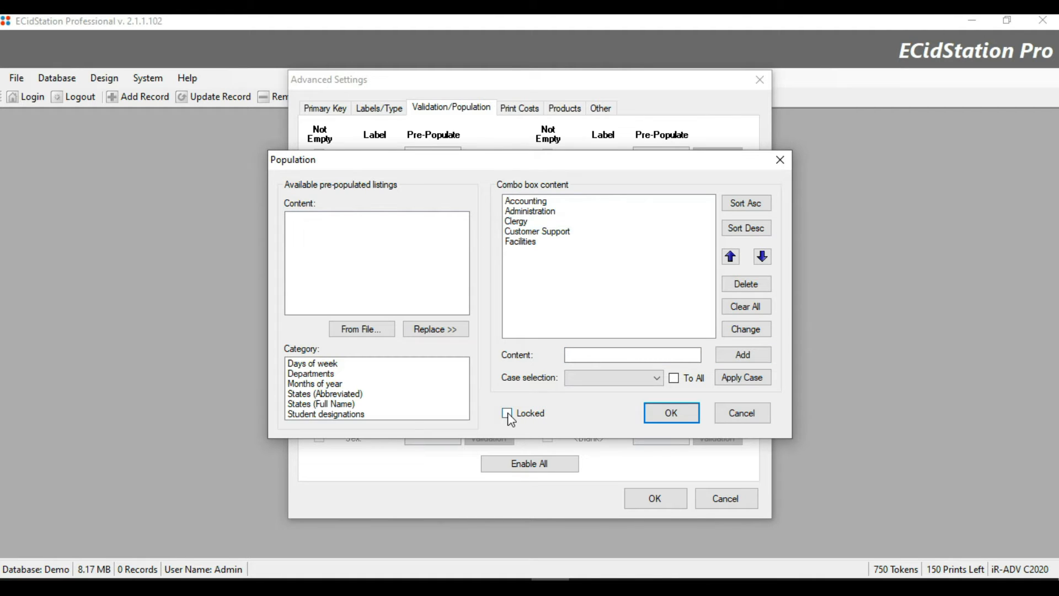
pyautogui.click(599, 420)
pyautogui.click(683, 415)
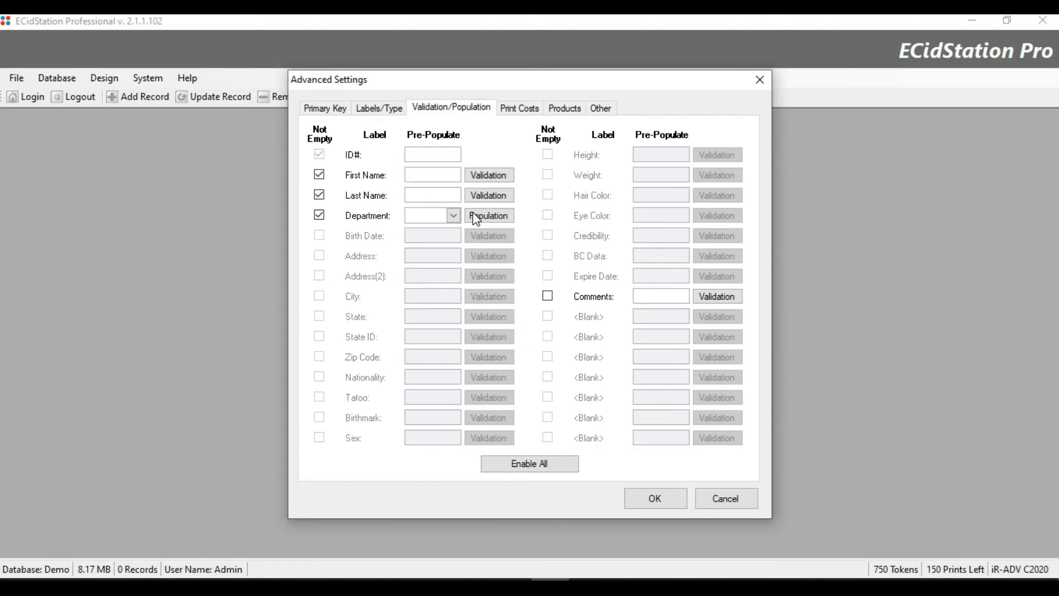
# Check the field labels, then open the First Name validation routines.
pyautogui.click(394, 110)
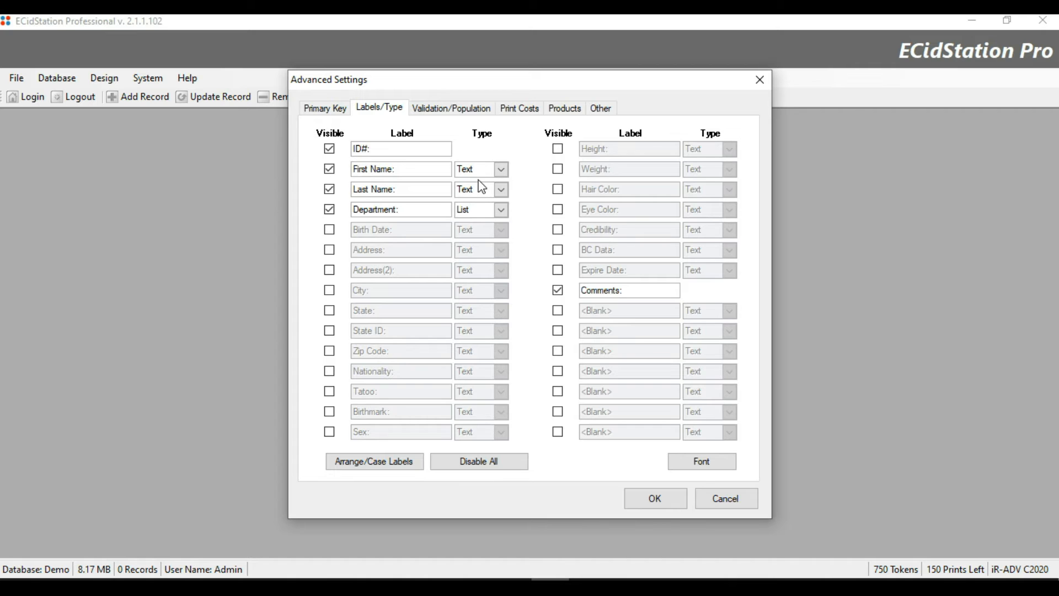
pyautogui.click(458, 112)
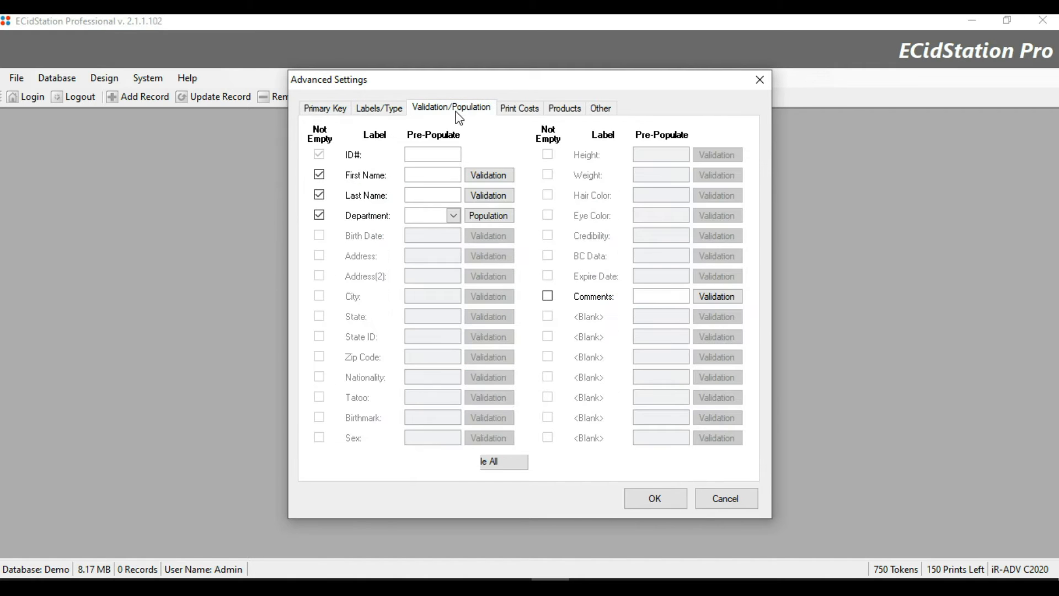
pyautogui.click(488, 175)
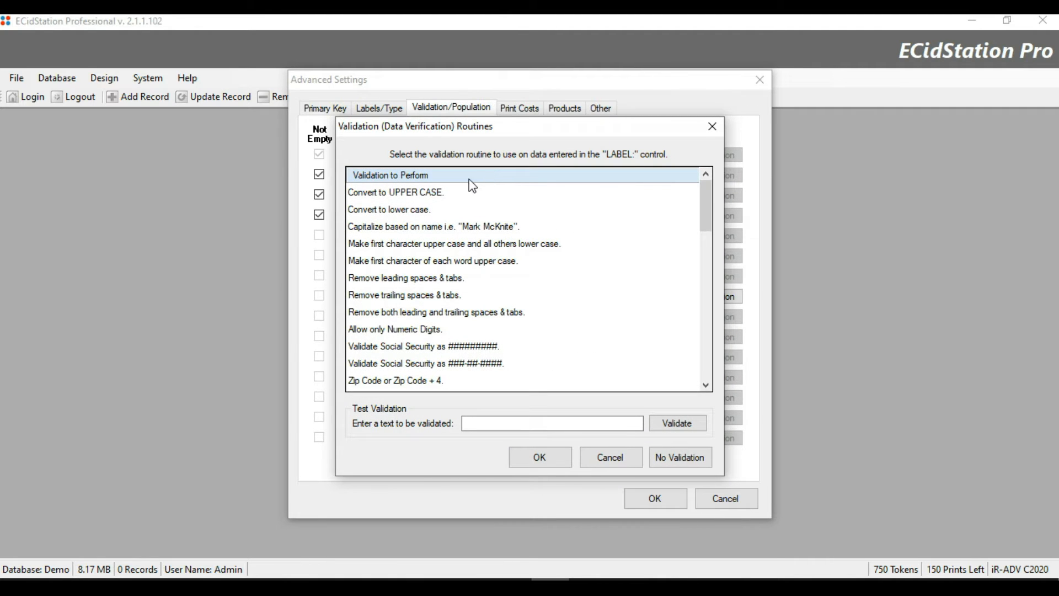
# Apply Convert to UPPER CASE to First Name and first-letter-of-each-word capitalisation to Last Name.
pyautogui.click(428, 193)
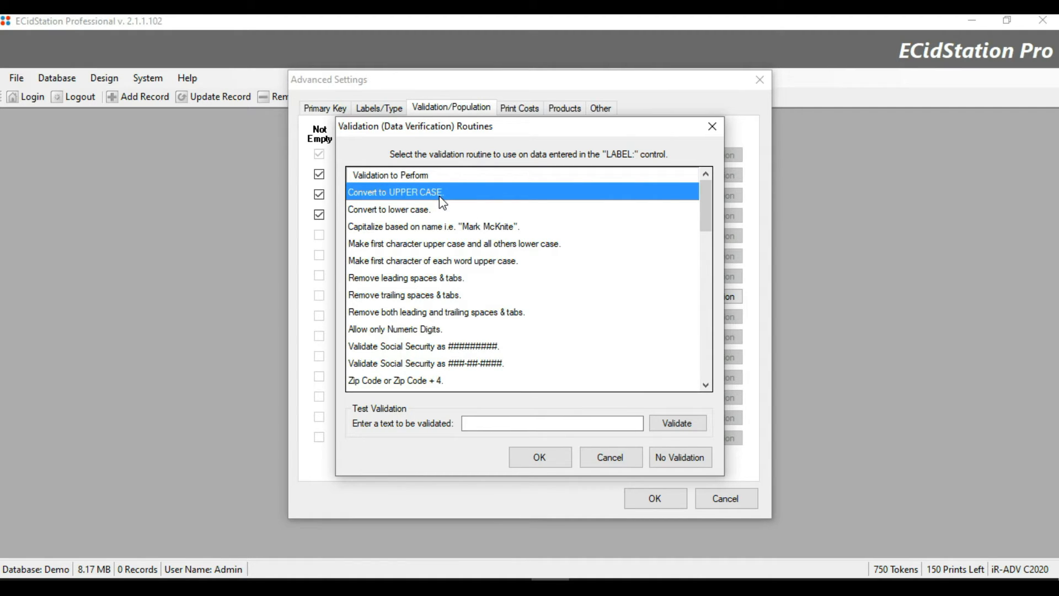
pyautogui.click(540, 462)
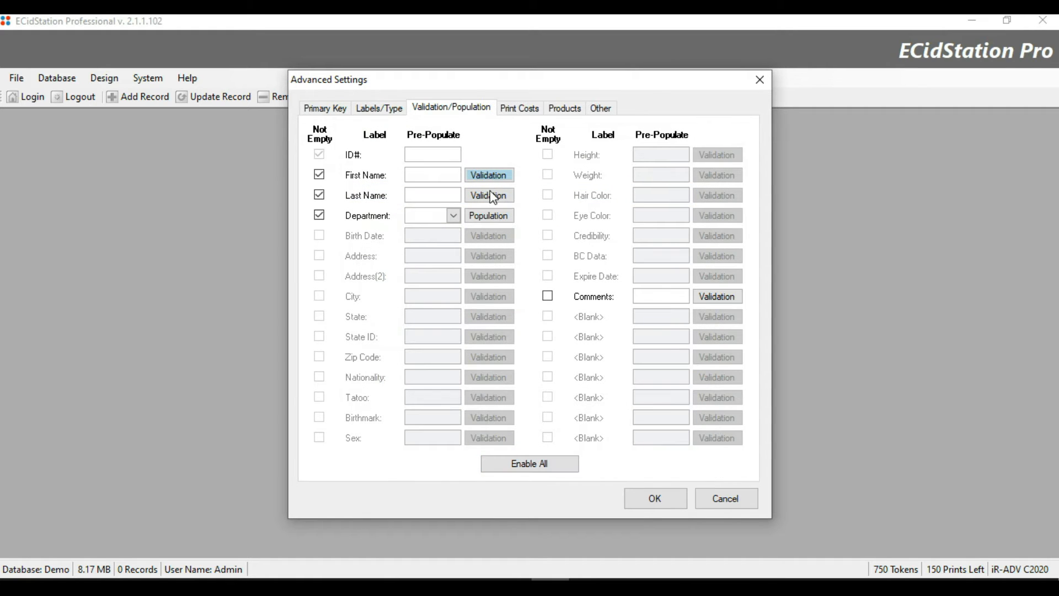
pyautogui.click(490, 199)
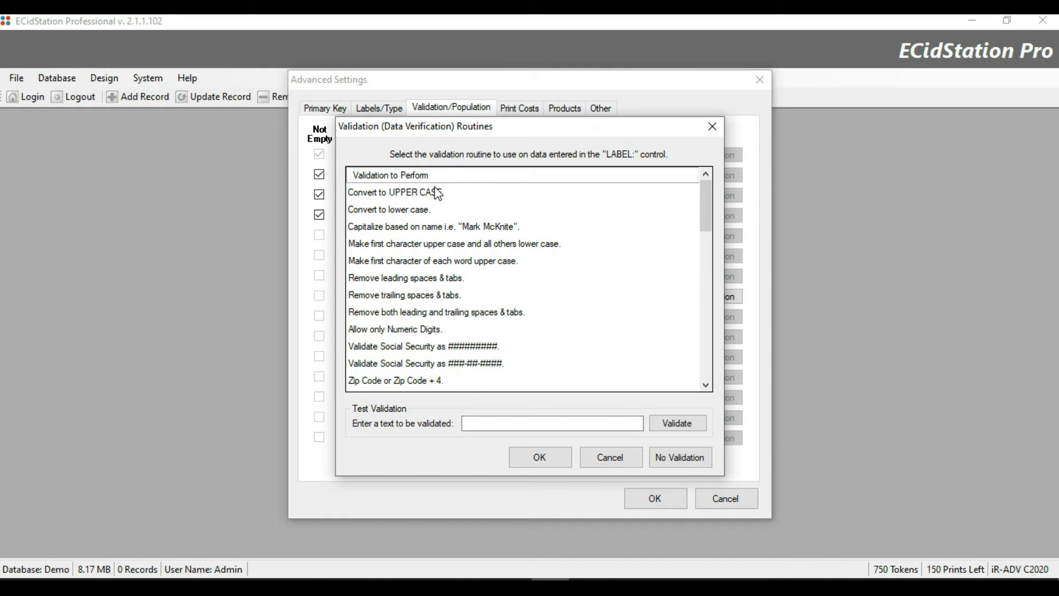
pyautogui.click(470, 265)
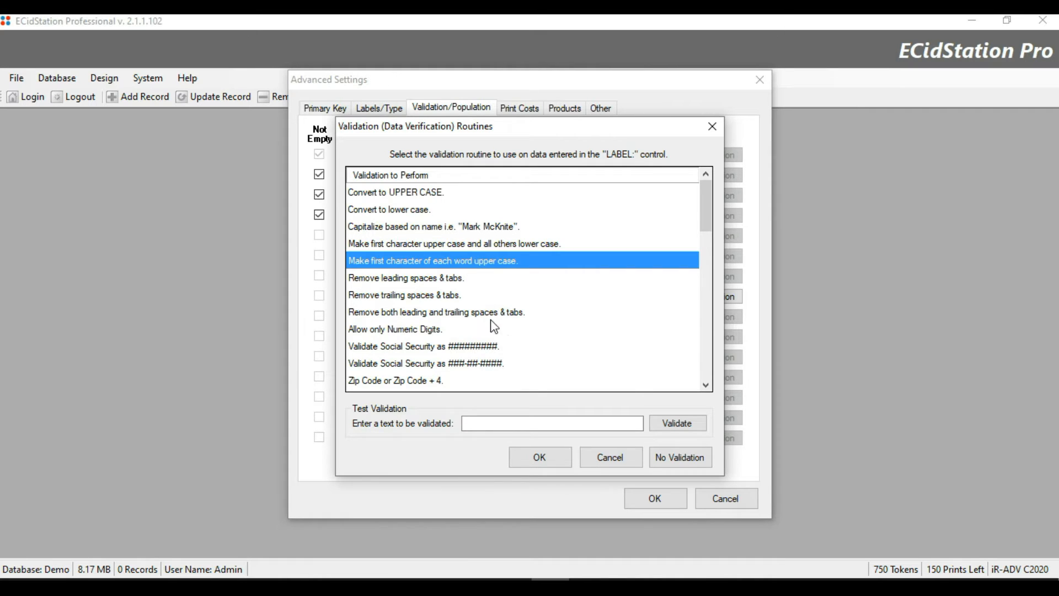
pyautogui.click(539, 461)
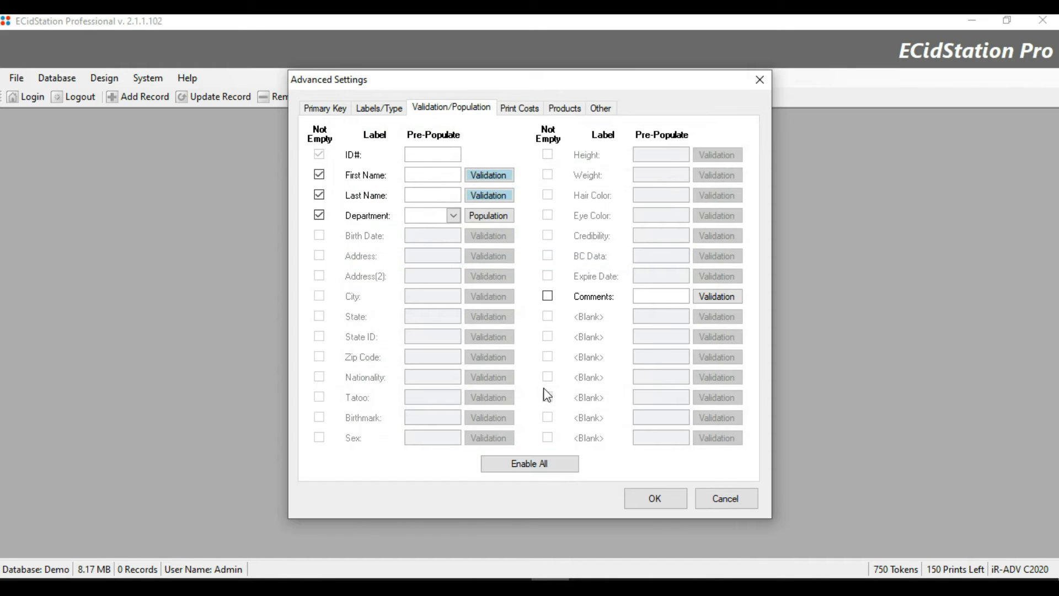
# Review the First Name rule unchanged and save the advanced settings.
pyautogui.click(502, 176)
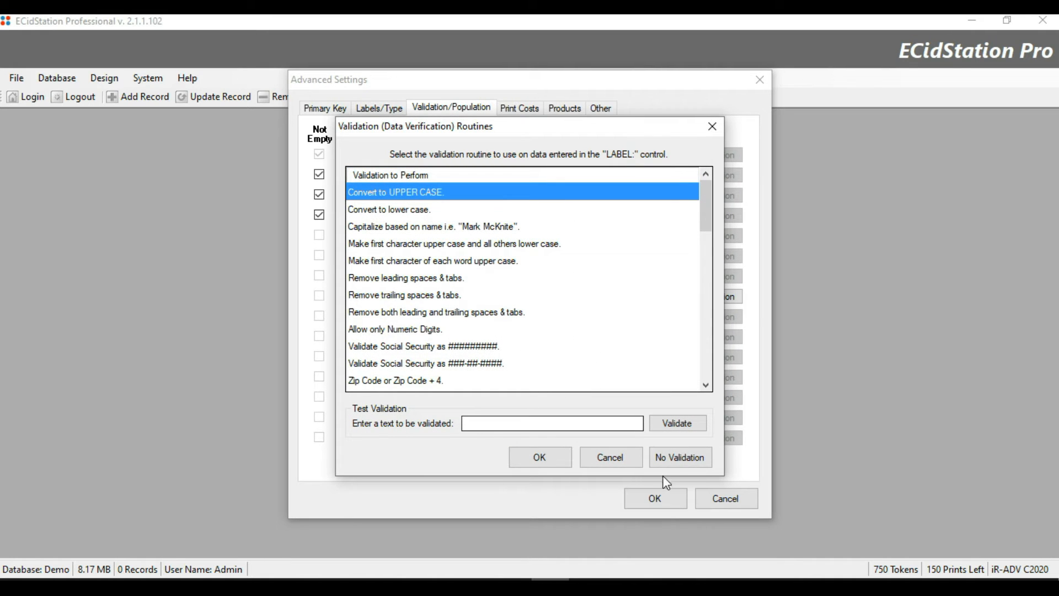
pyautogui.click(608, 459)
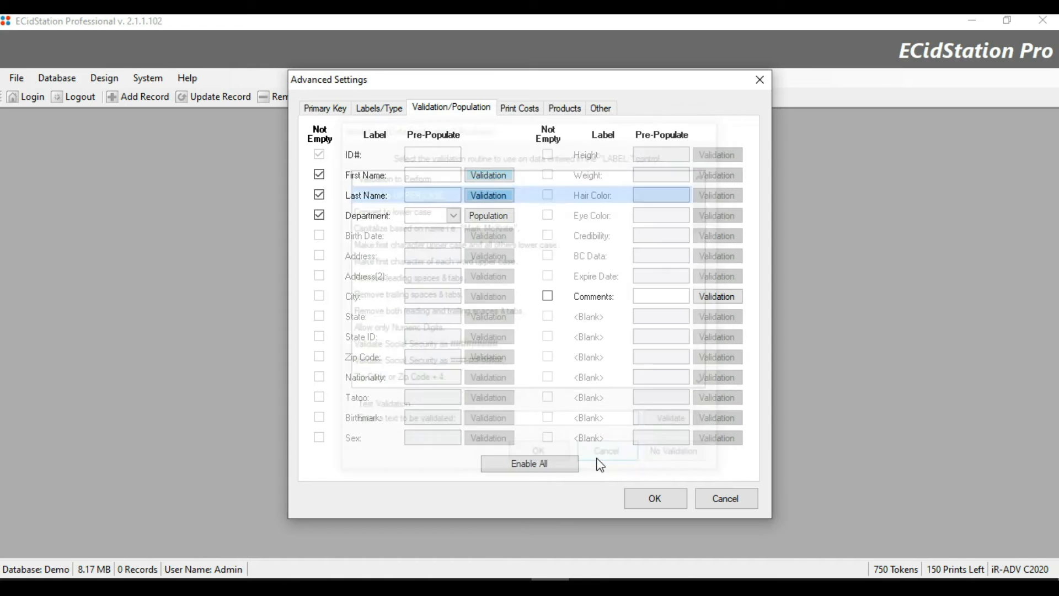
pyautogui.click(661, 501)
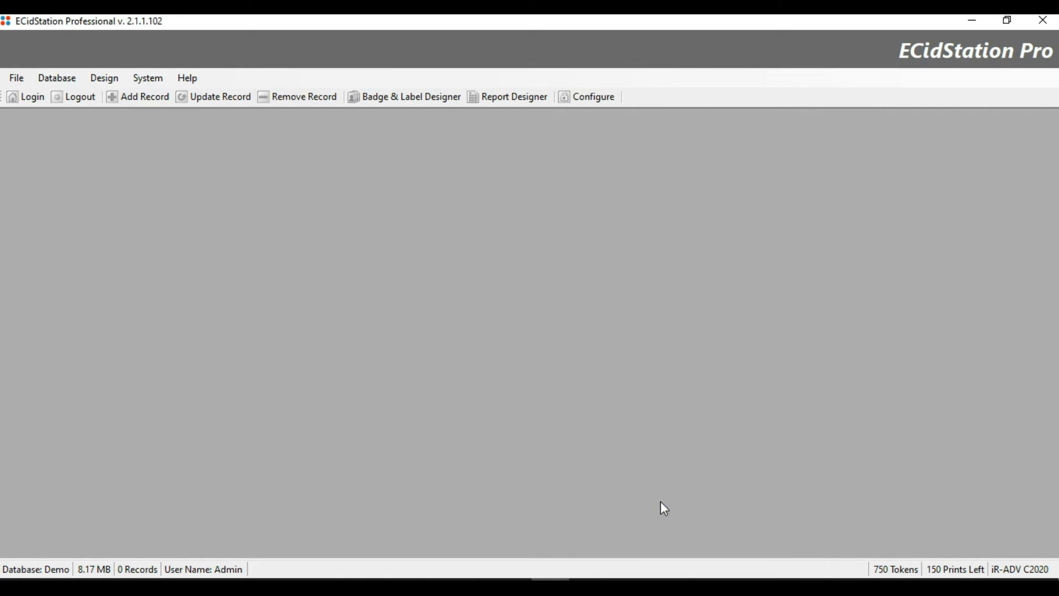
# Start a new record with a first and last name and Accounting department.
pyautogui.click(156, 99)
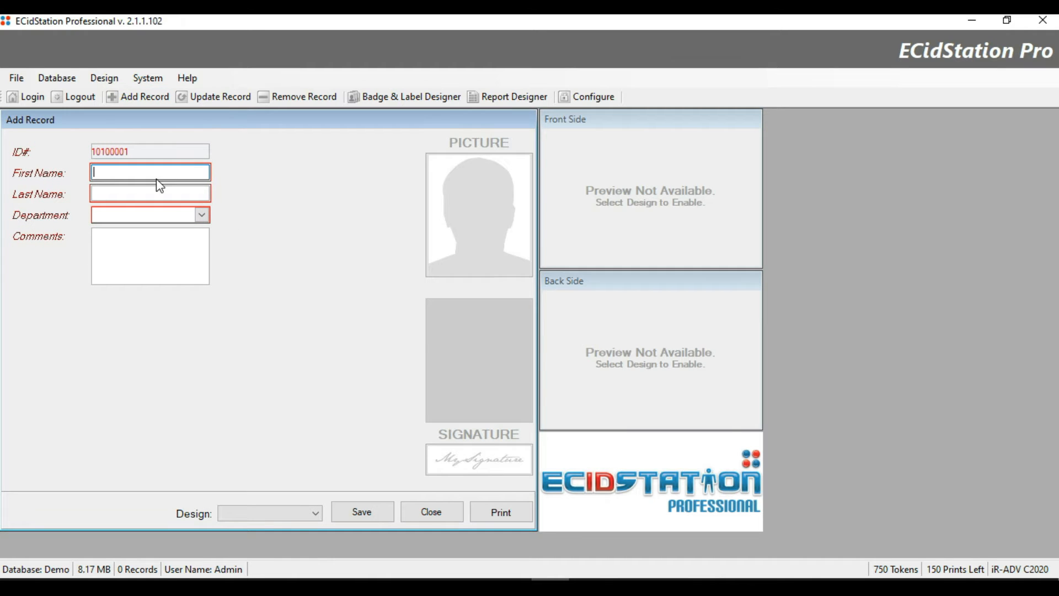
pyautogui.press('Tab')
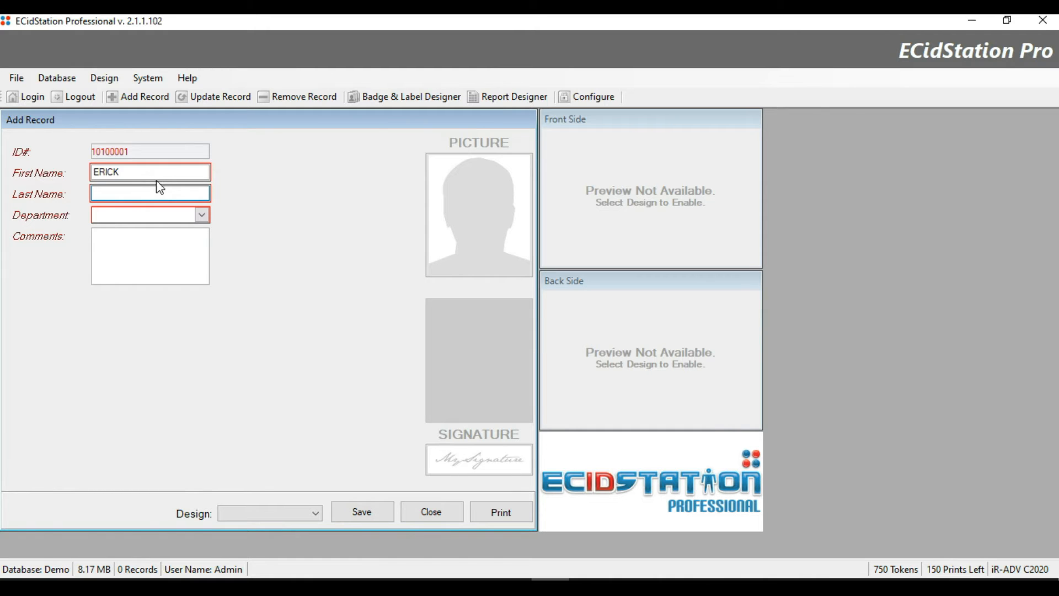
pyautogui.press('Tab')
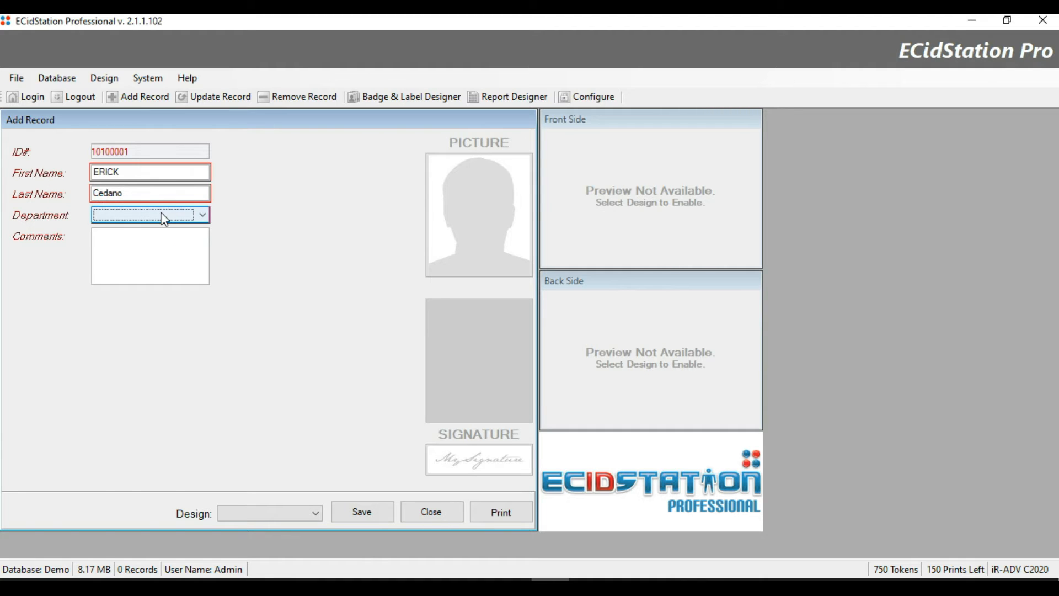
pyautogui.click(205, 218)
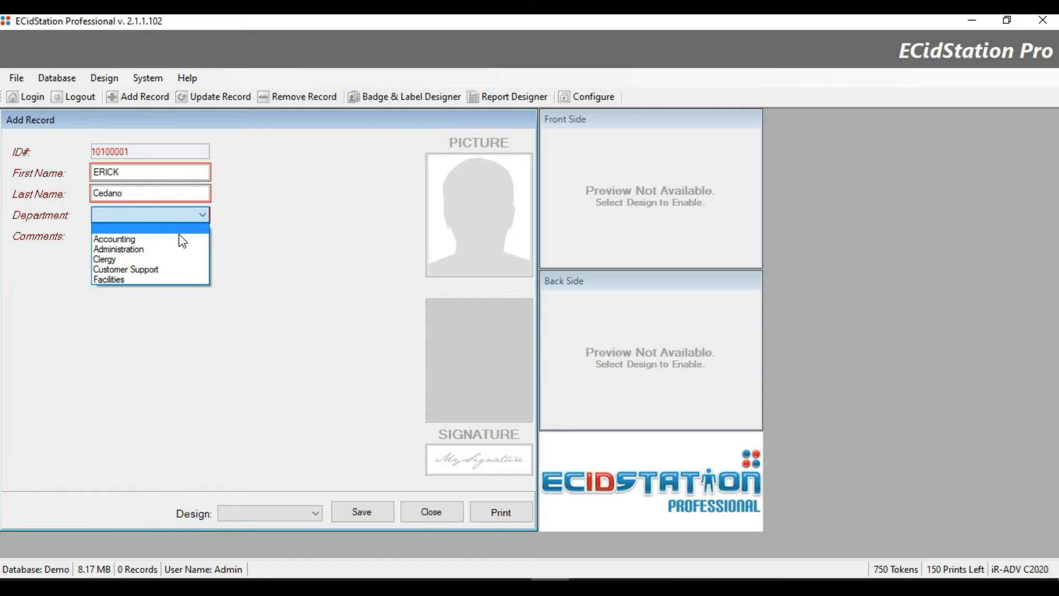
pyautogui.click(137, 239)
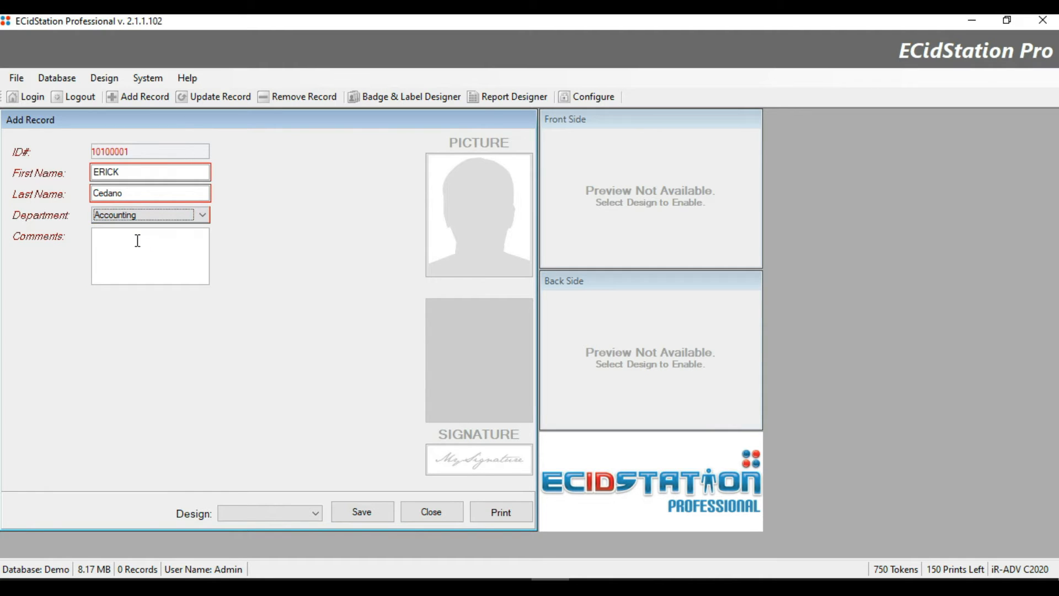
pyautogui.press('Tab')
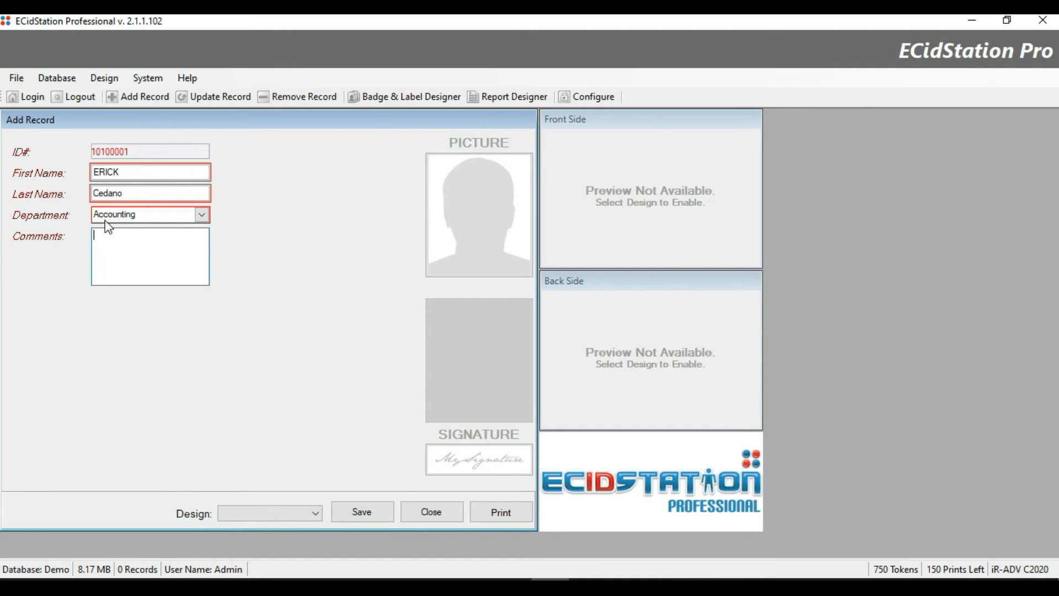
pyautogui.click(148, 219)
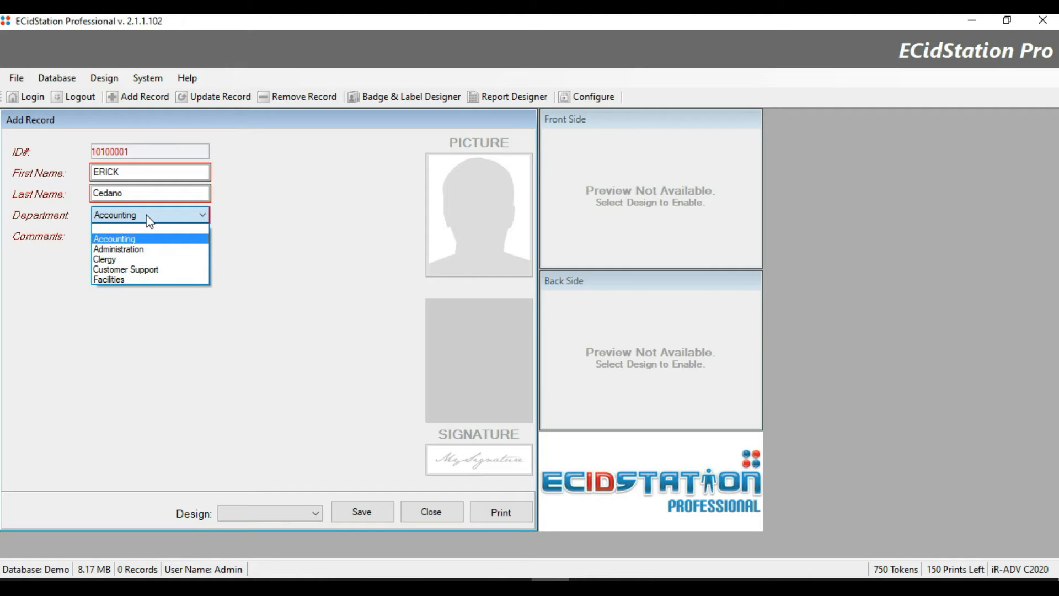
pyautogui.click(202, 217)
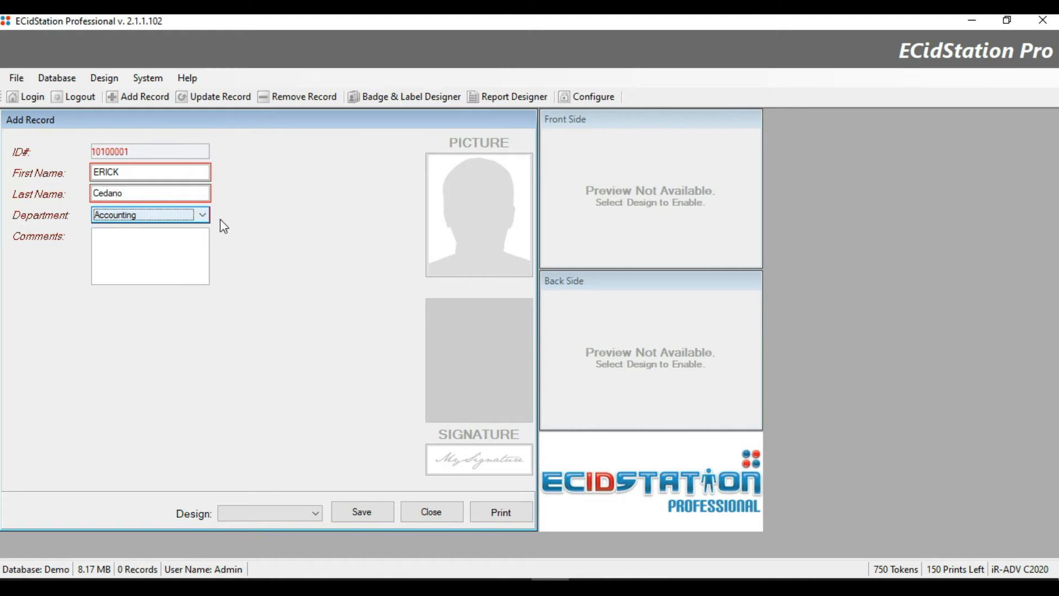
pyautogui.press('Tab')
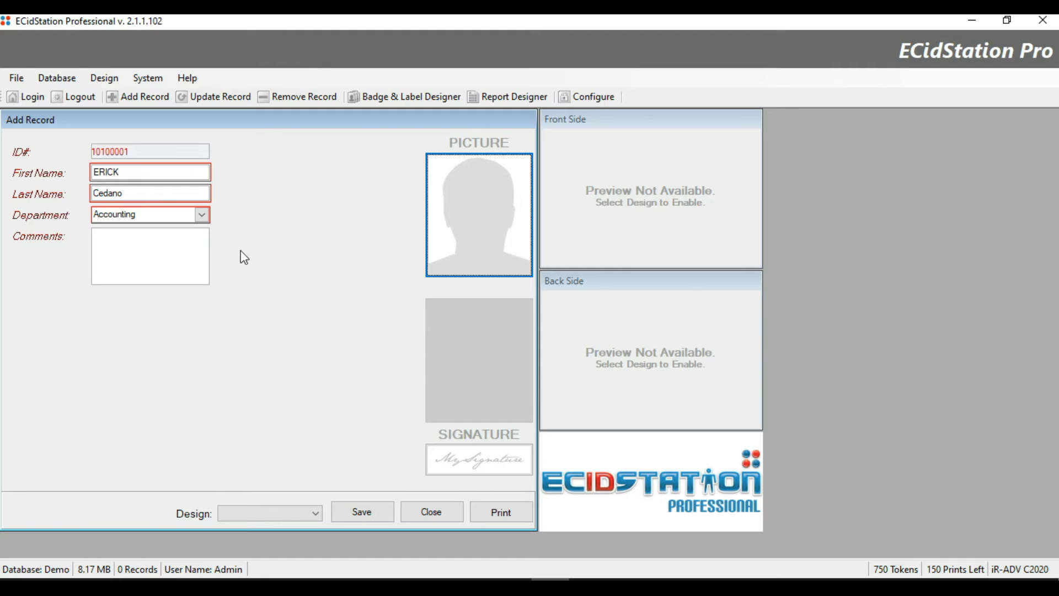
# Add the comment 'head of financial department' and close the form without saving.
pyautogui.click(141, 251)
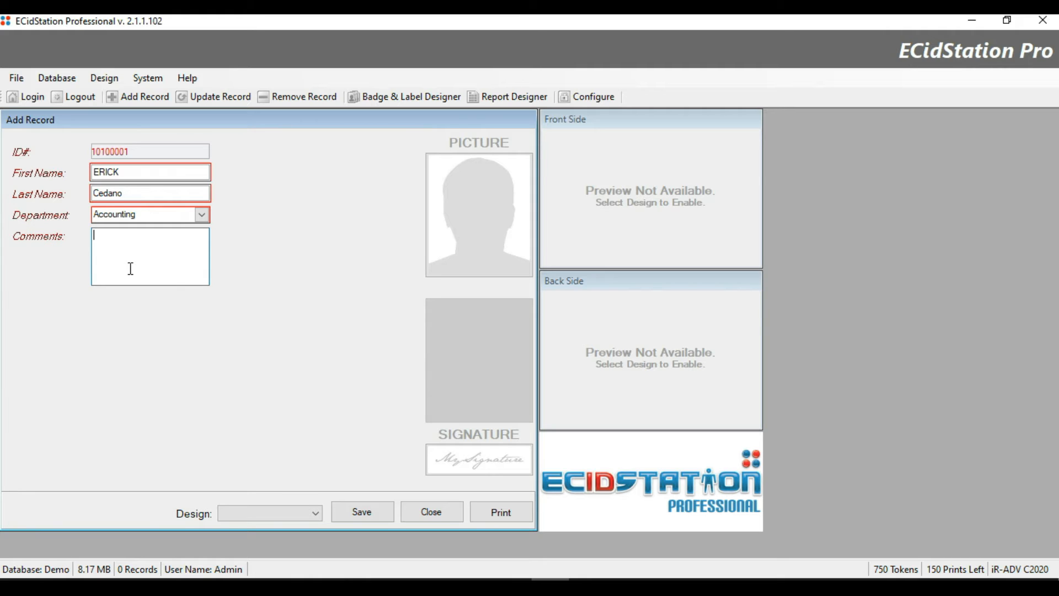
pyautogui.write('head of financial department')
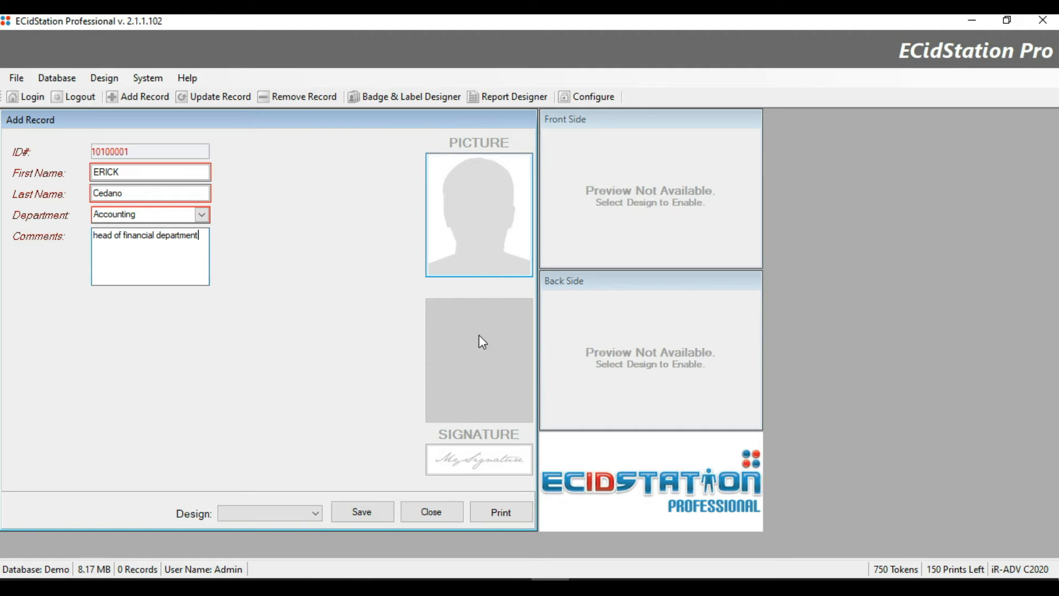
pyautogui.click(421, 514)
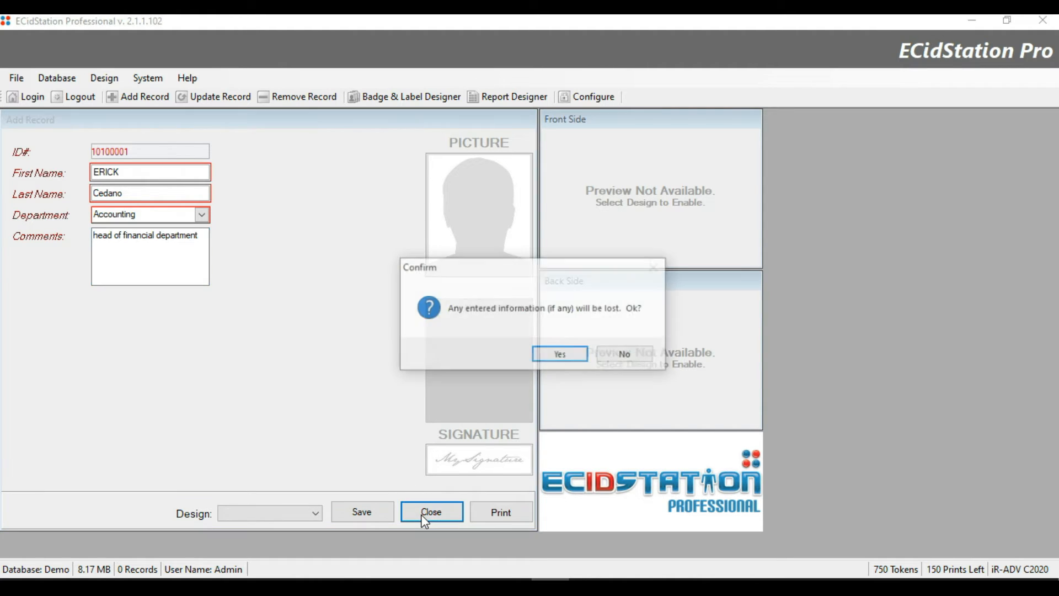
# Discard the unsaved record and open Advanced Settings.
pyautogui.click(561, 354)
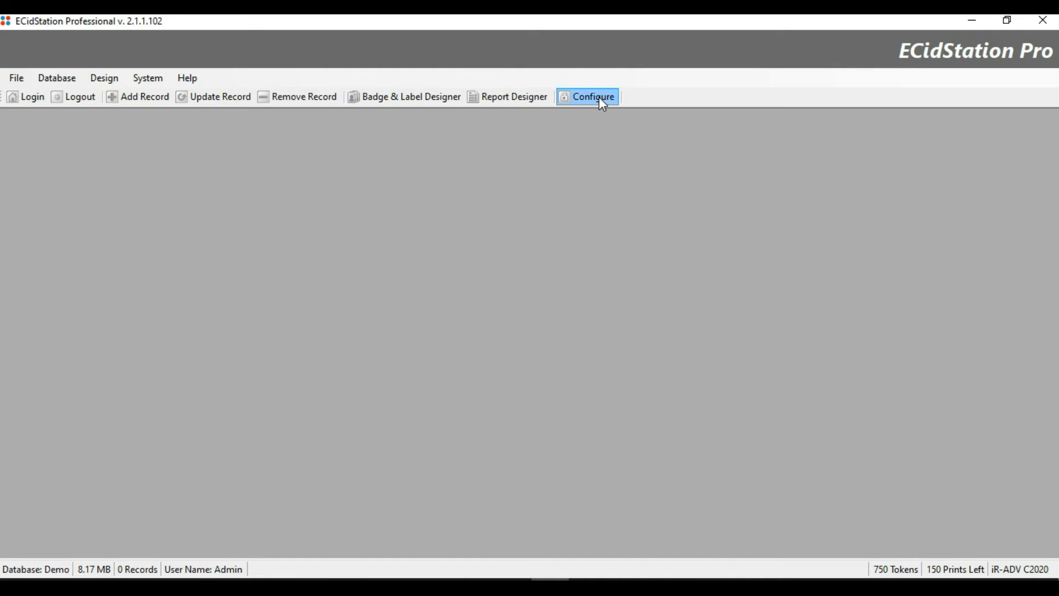
pyautogui.click(595, 97)
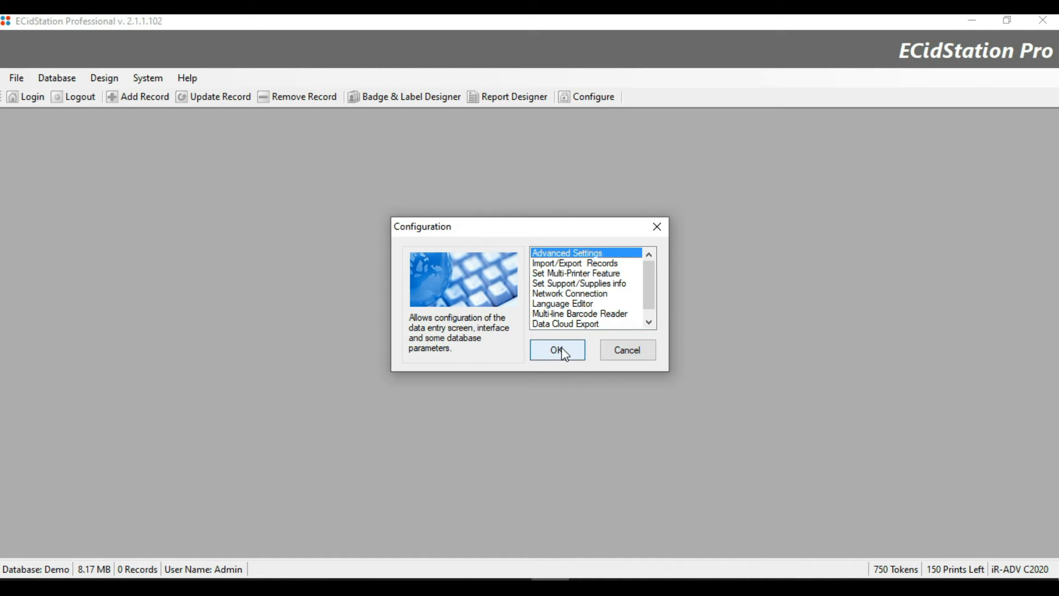
pyautogui.click(564, 353)
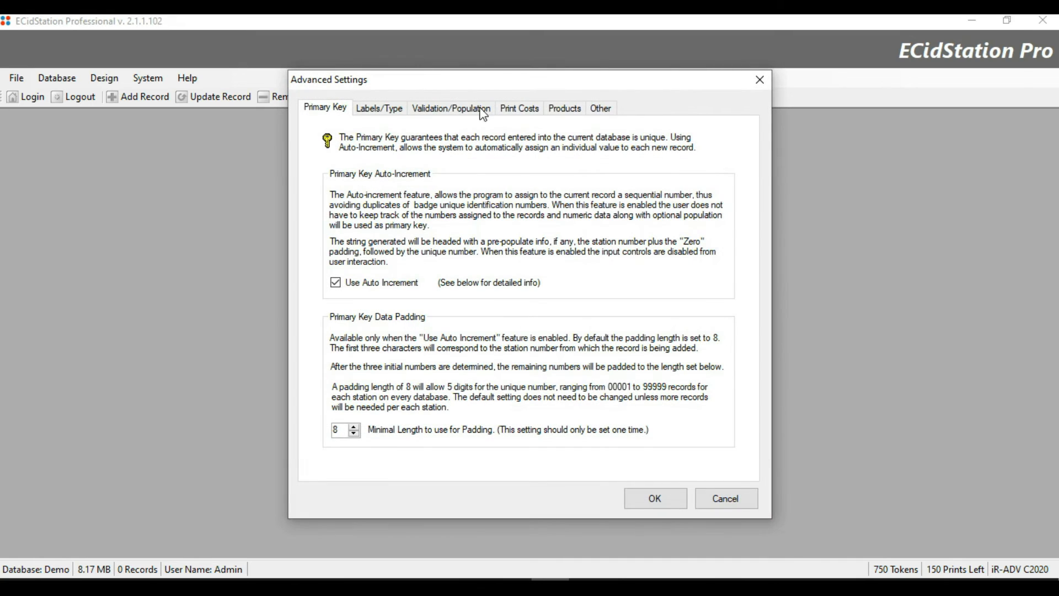
# Browse the Validation, Labels, Primary Key, Print Cost and Catalogue pages to reach Other.
pyautogui.click(477, 110)
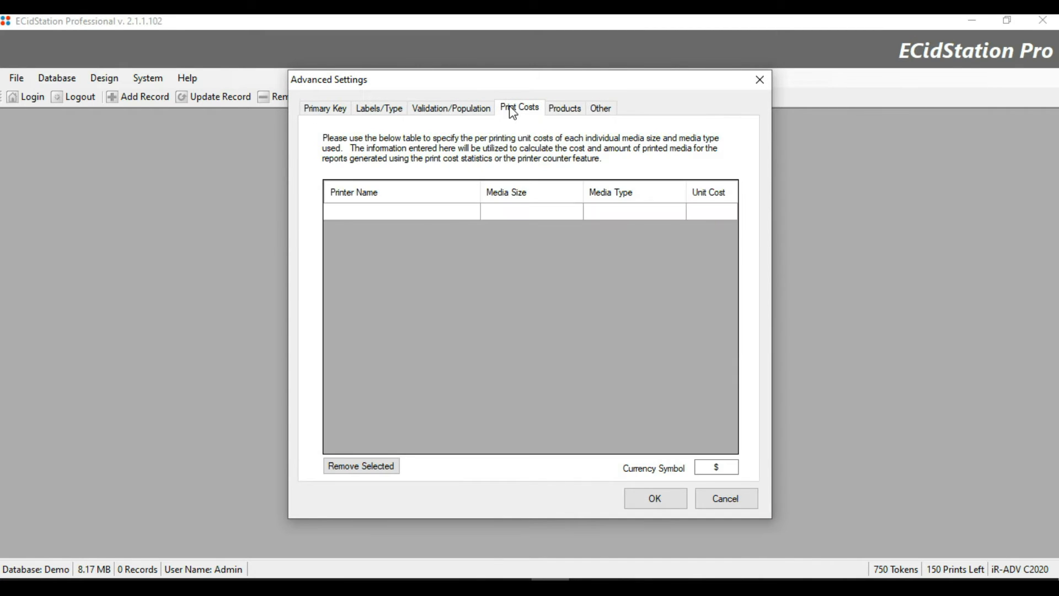
pyautogui.click(357, 113)
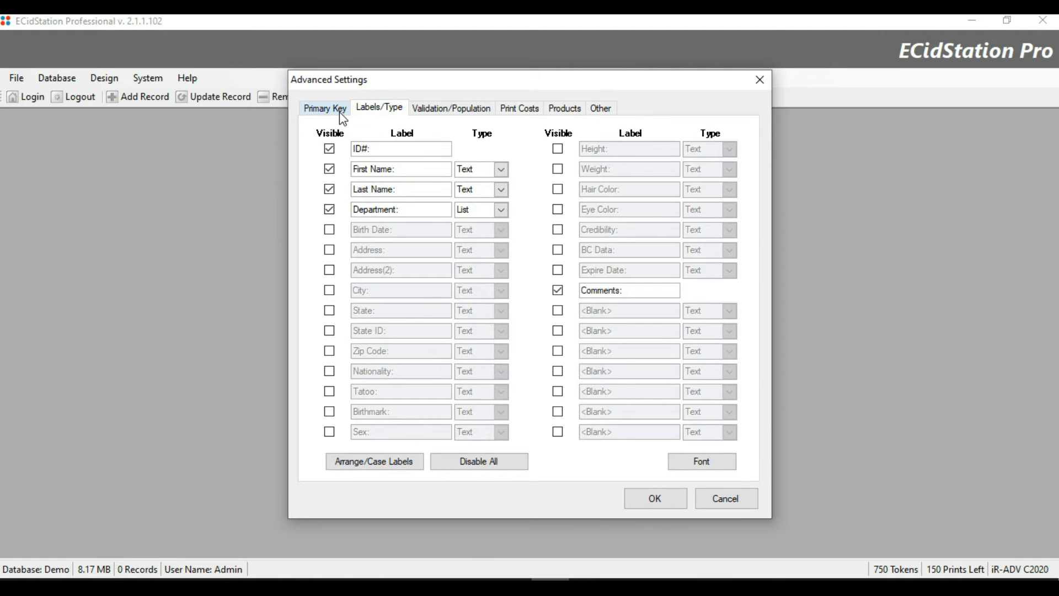
pyautogui.click(335, 110)
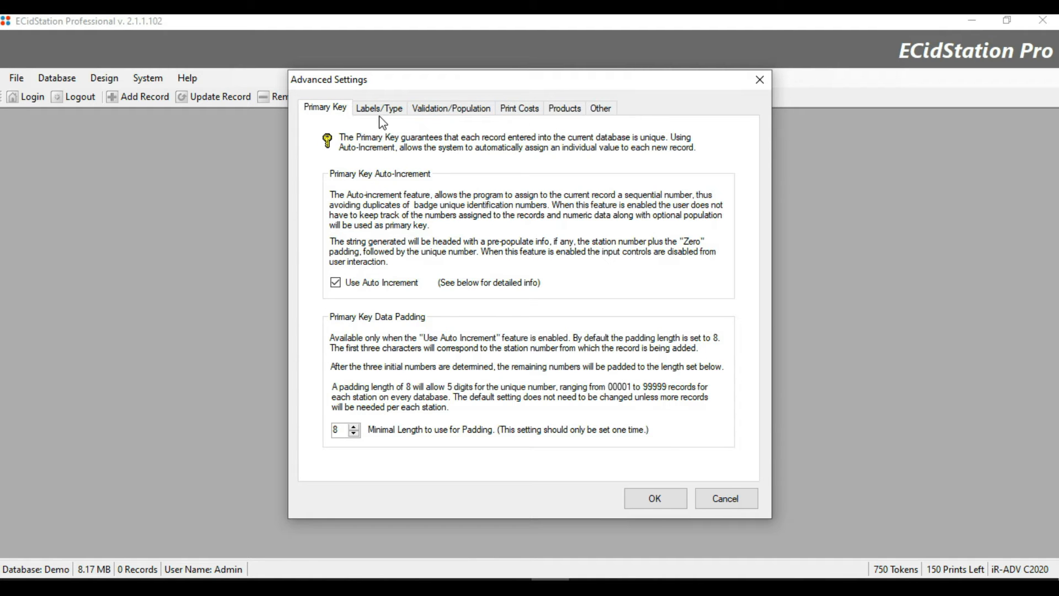
pyautogui.click(395, 109)
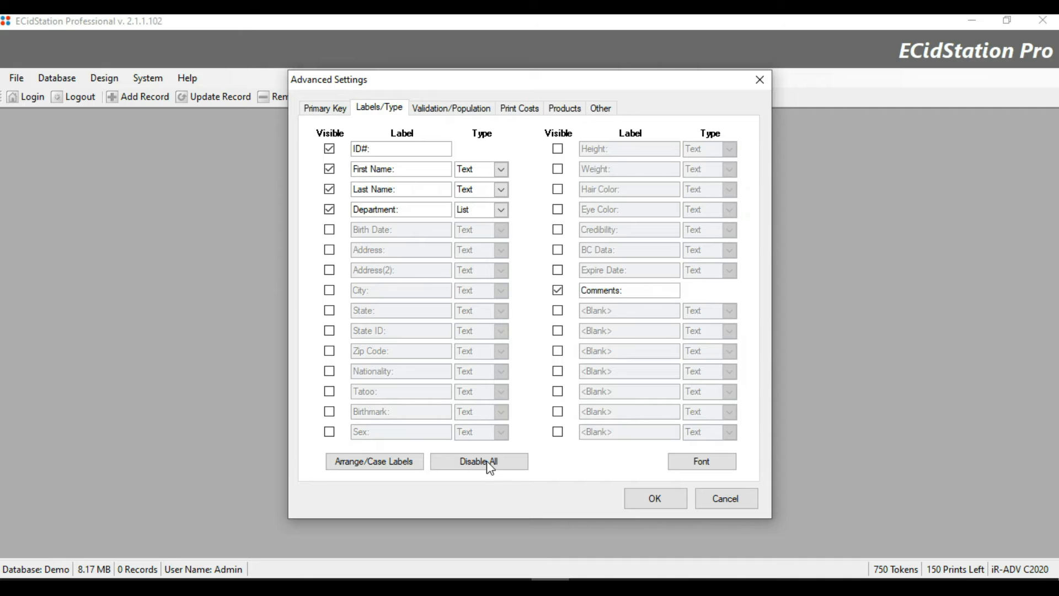
pyautogui.click(473, 113)
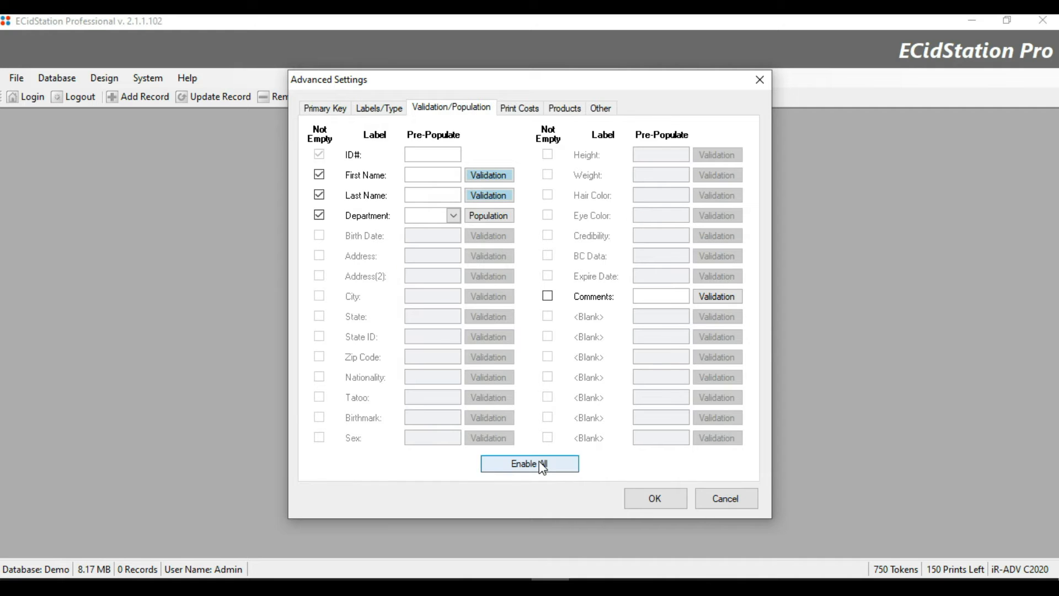
pyautogui.click(507, 109)
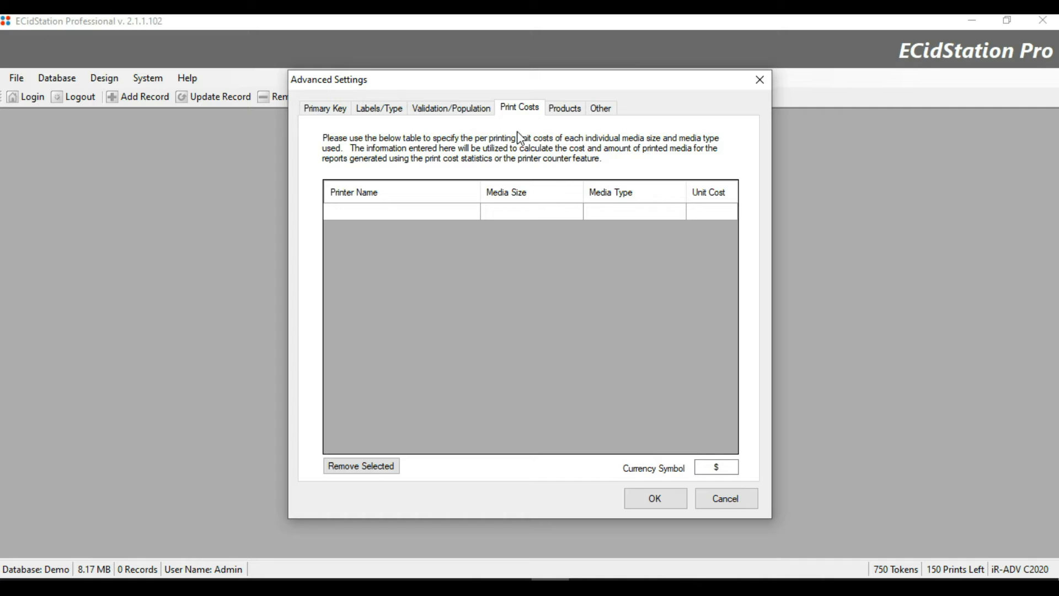
pyautogui.click(571, 115)
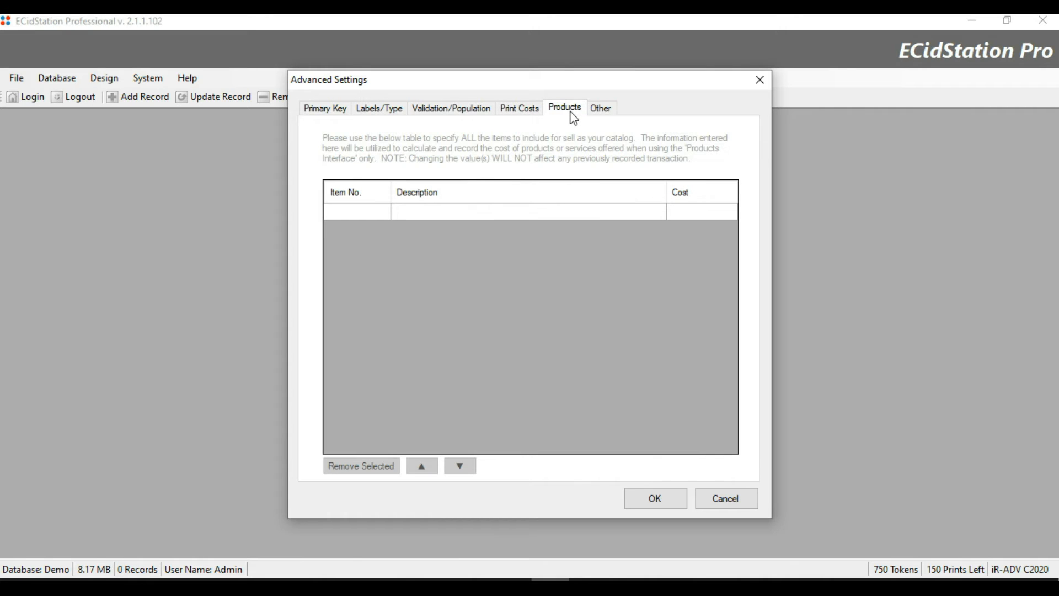
pyautogui.click(599, 112)
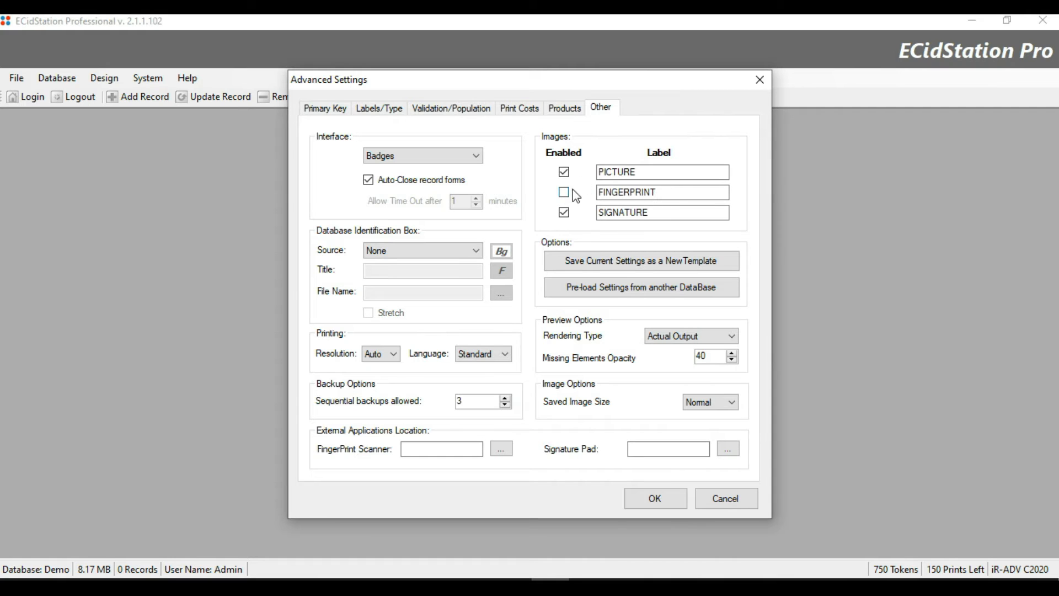
pyautogui.click(656, 215)
pyautogui.click(474, 160)
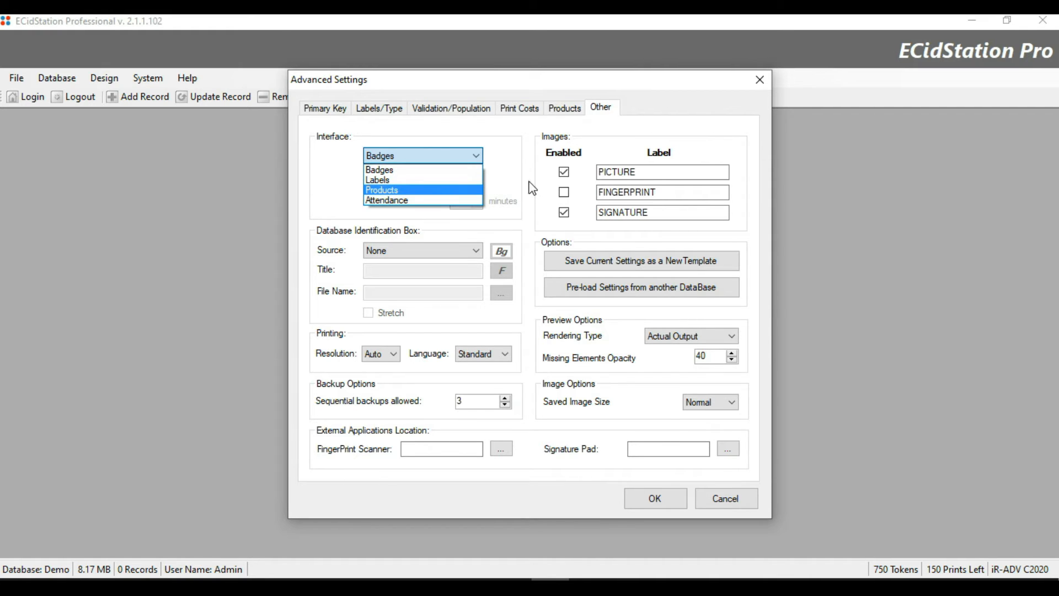
pyautogui.click(518, 180)
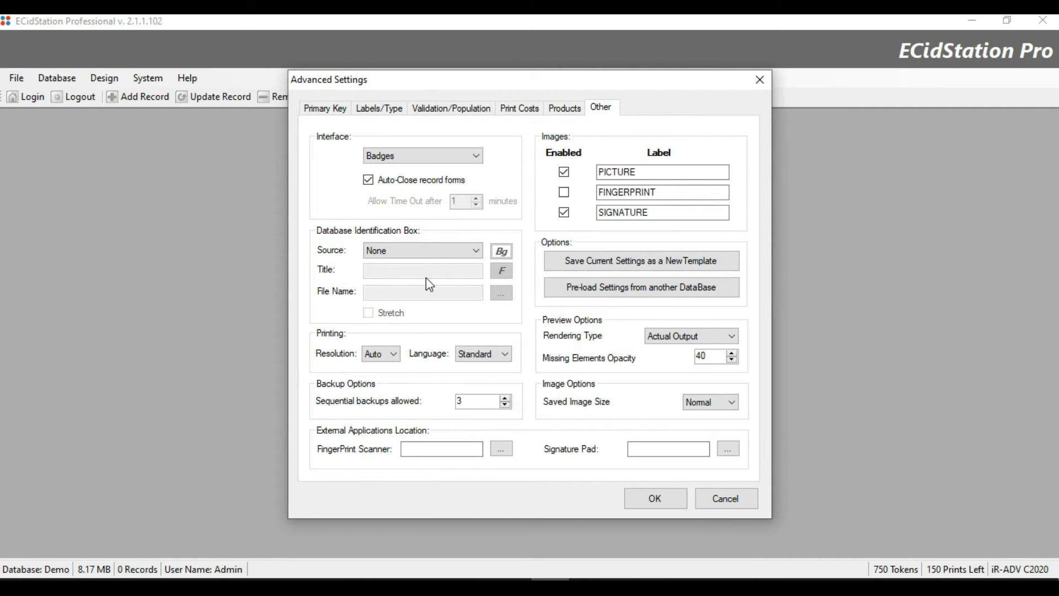
pyautogui.click(390, 356)
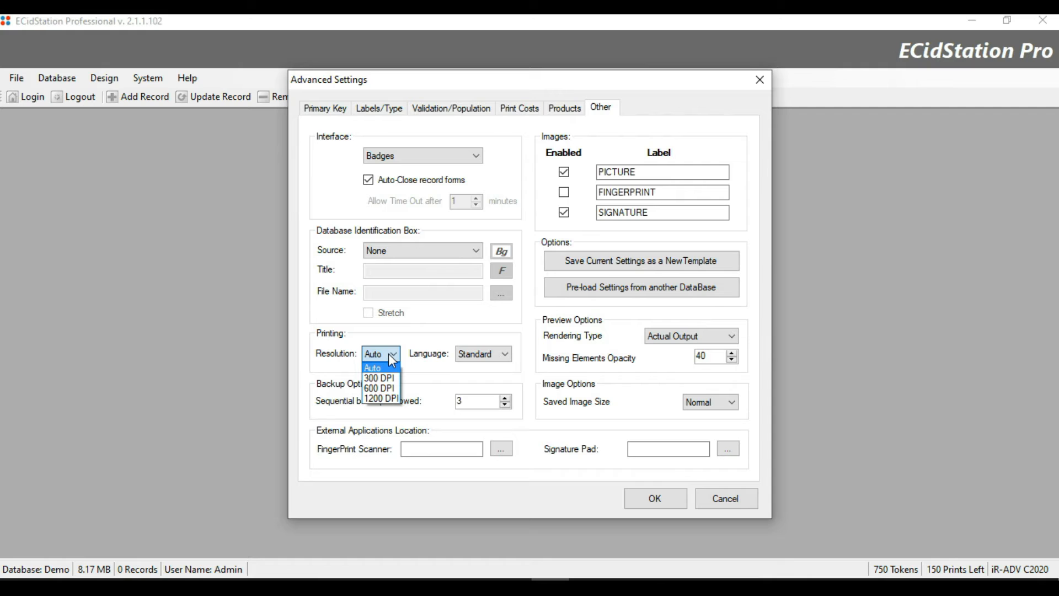
pyautogui.click(392, 358)
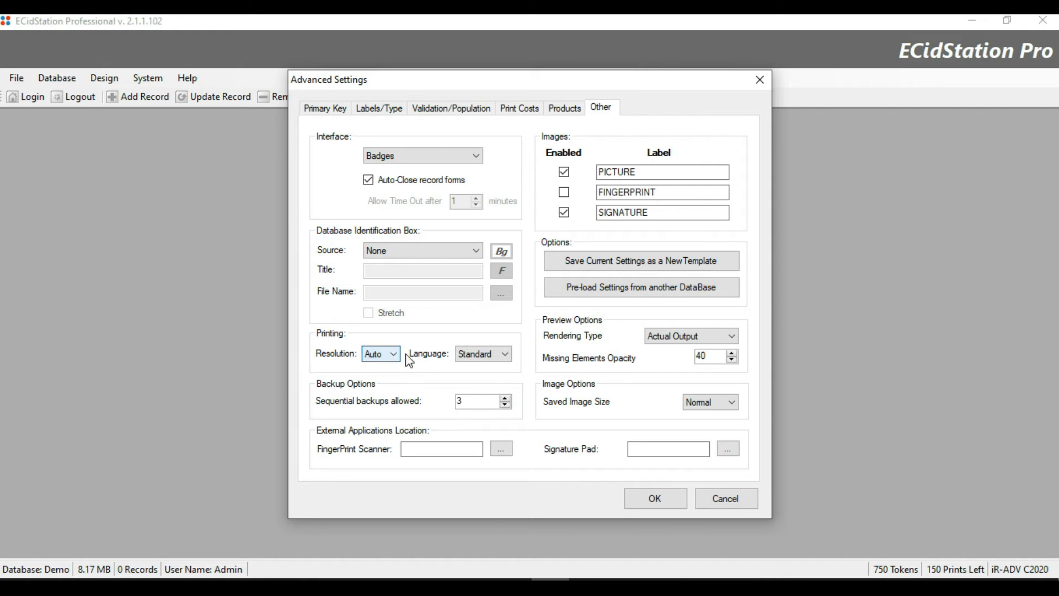
pyautogui.click(505, 354)
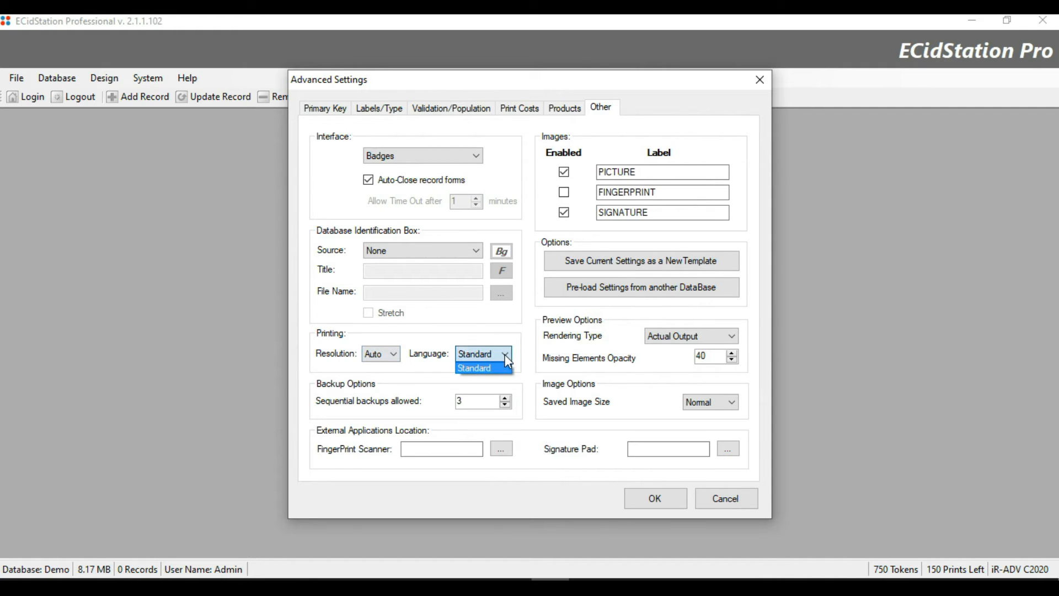
pyautogui.click(505, 354)
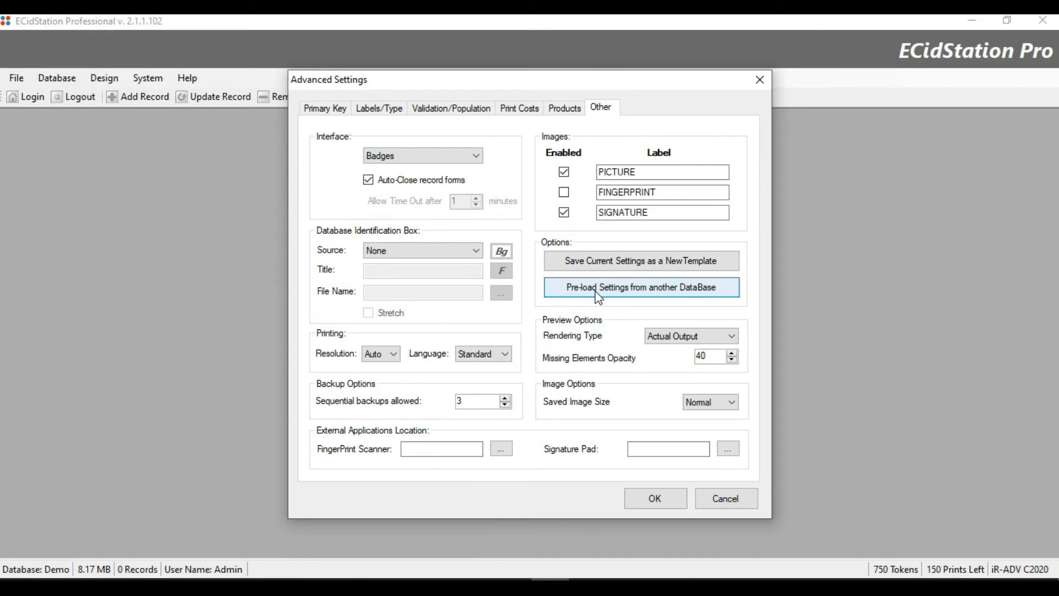
pyautogui.click(696, 270)
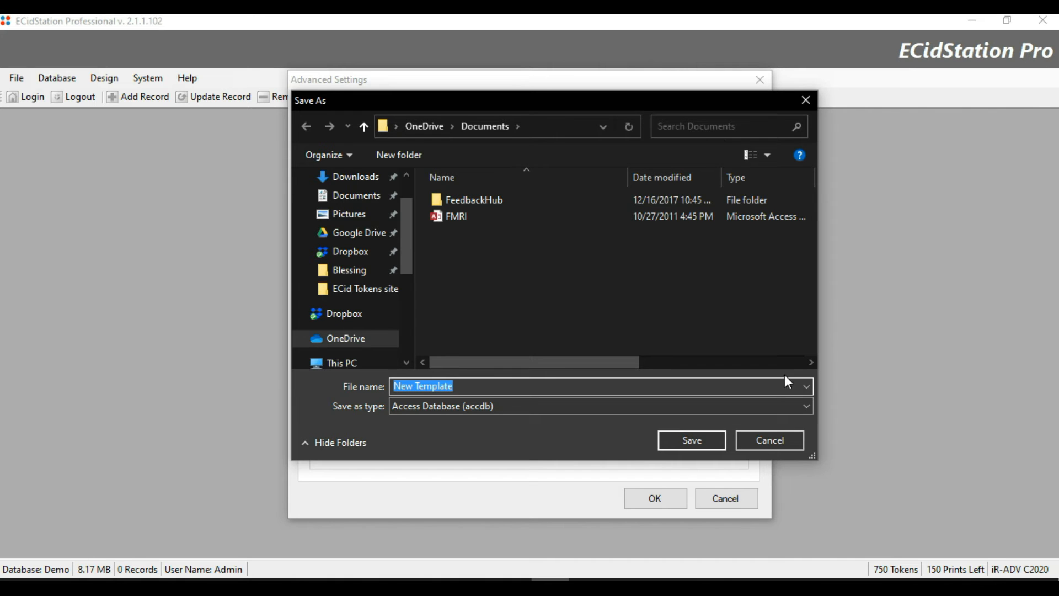
pyautogui.click(806, 99)
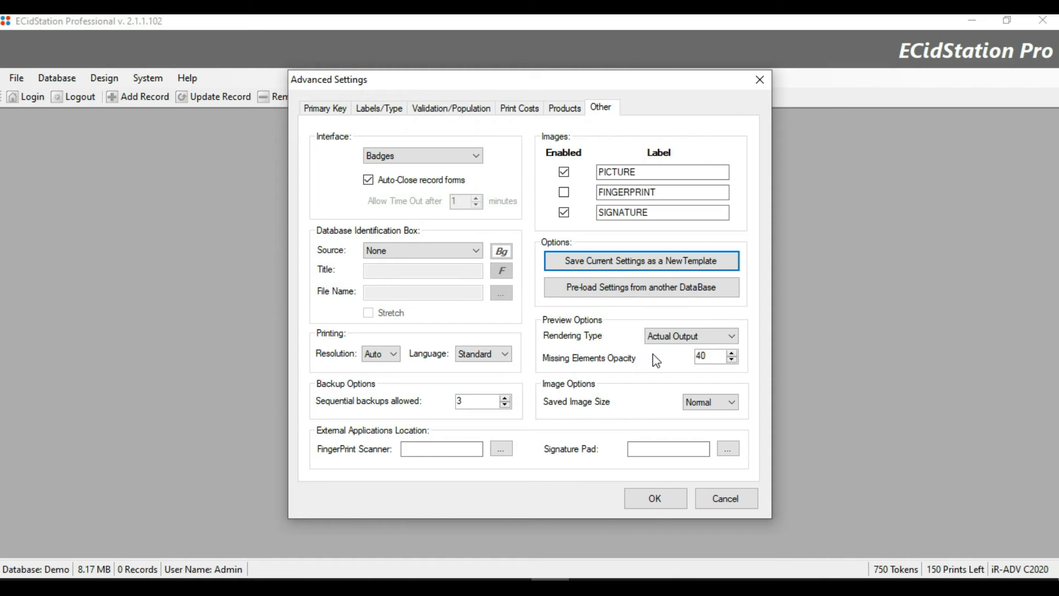
# Keep Normal saved image size, enable the FINGERPRINT image and apply the settings.
pyautogui.click(713, 404)
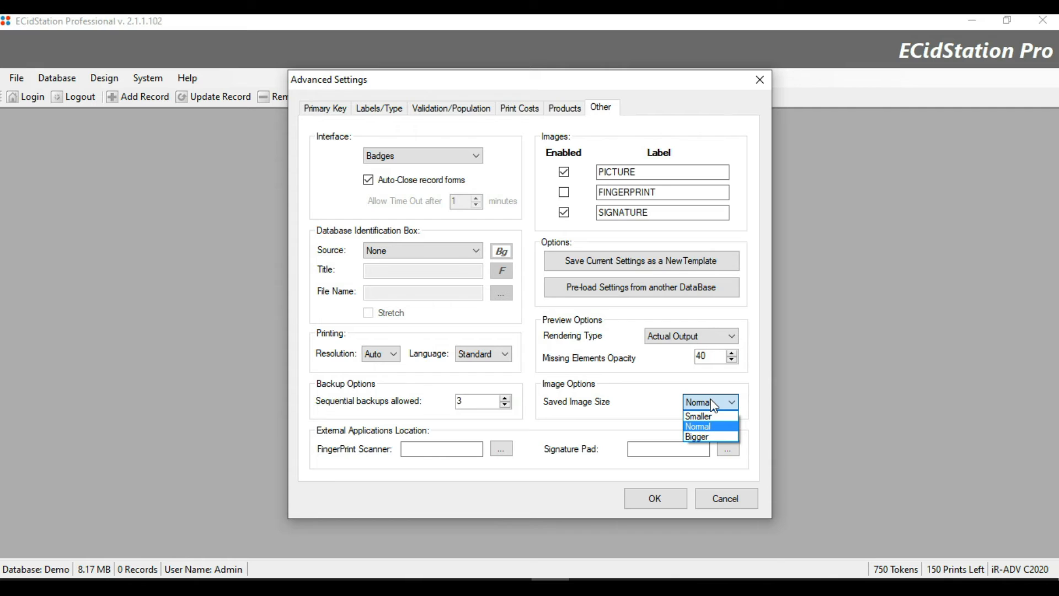
pyautogui.click(715, 385)
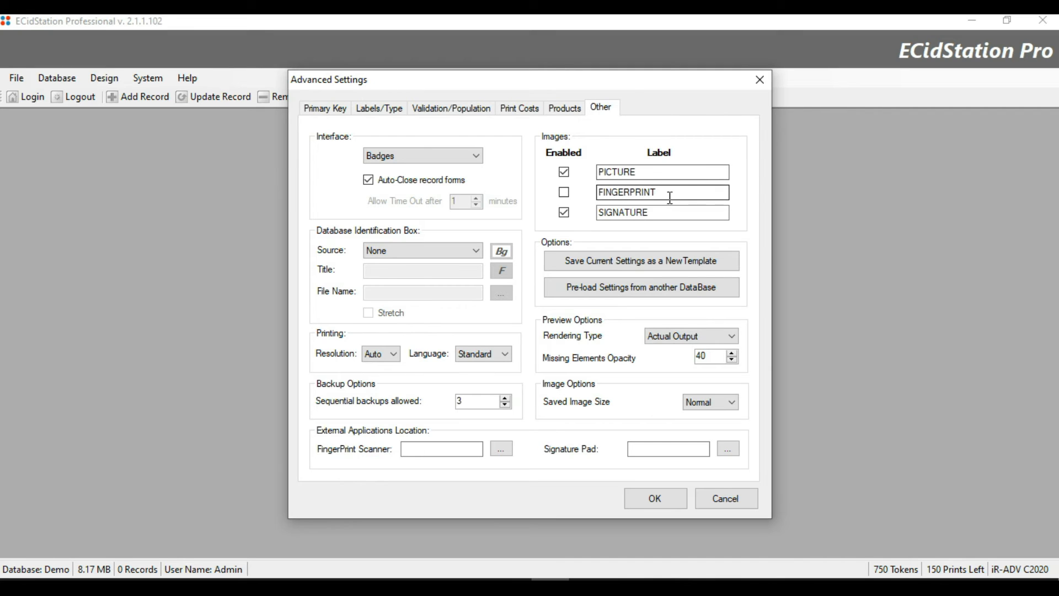
pyautogui.click(564, 192)
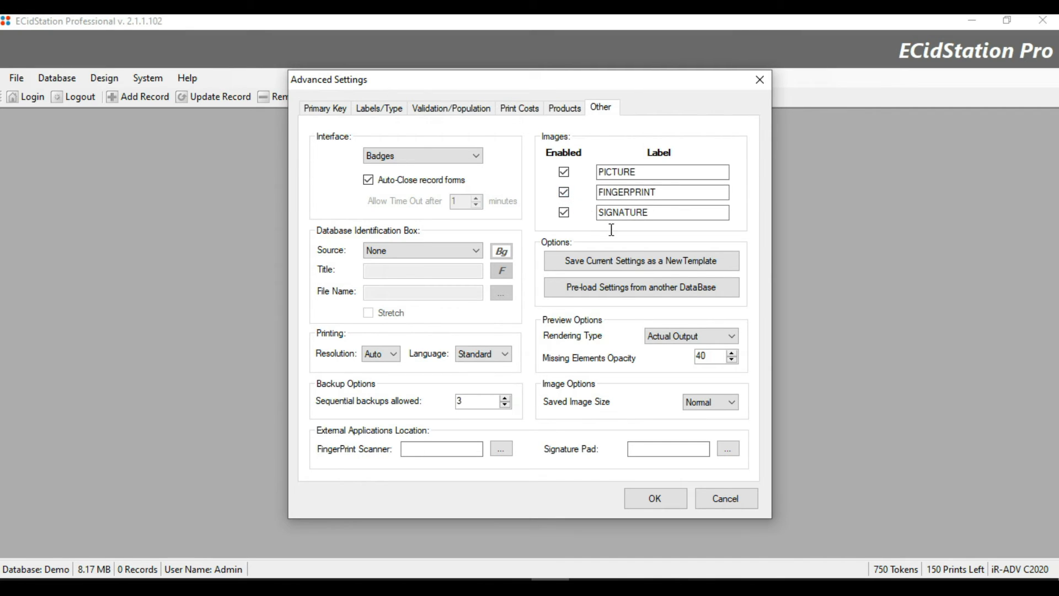
pyautogui.click(667, 502)
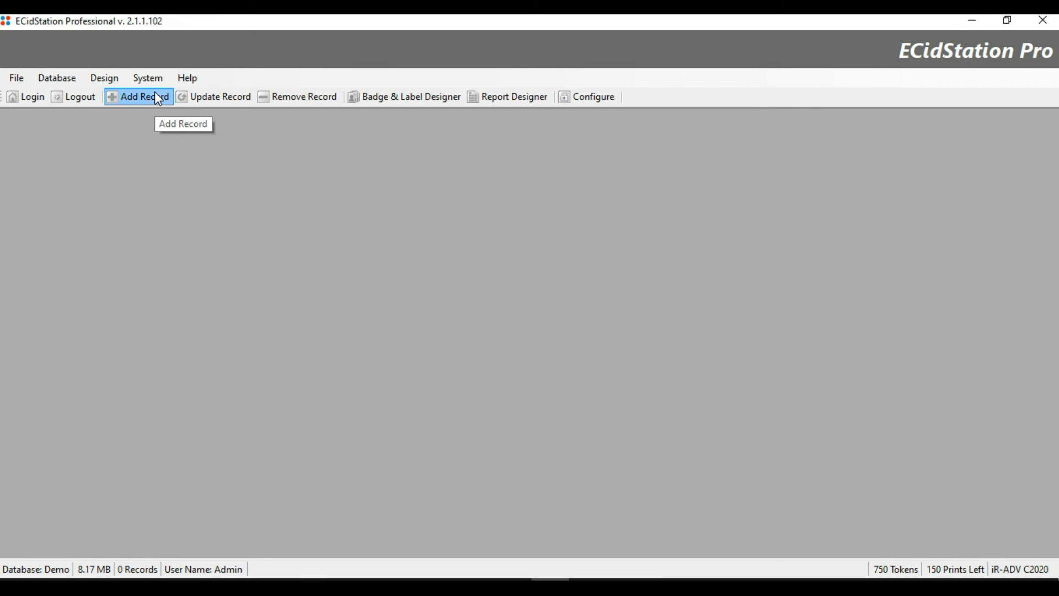
# Open a new record to check the fingerprint slot, then close it.
pyautogui.click(159, 99)
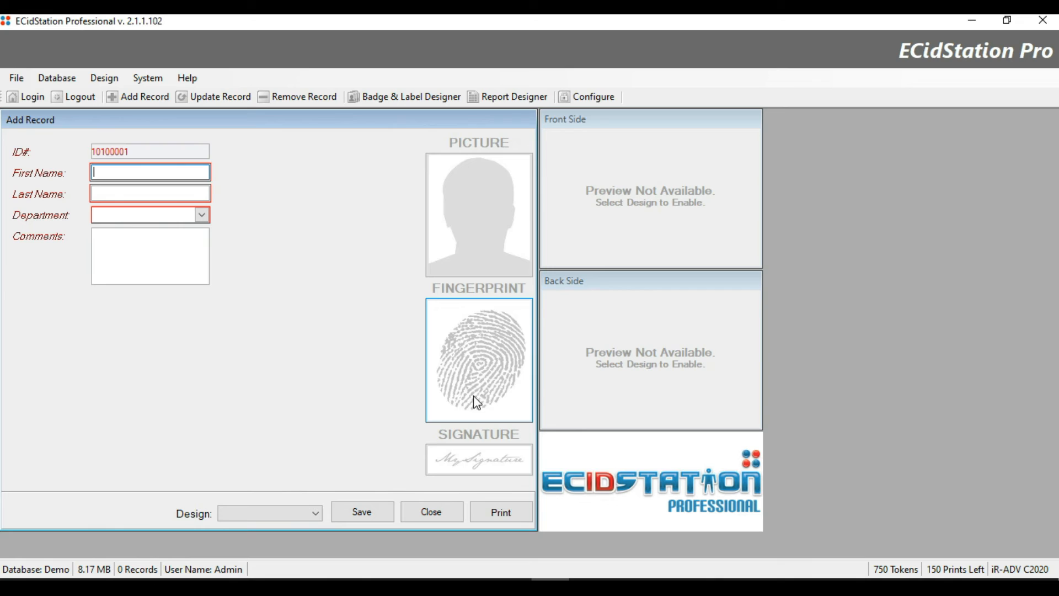
pyautogui.click(426, 513)
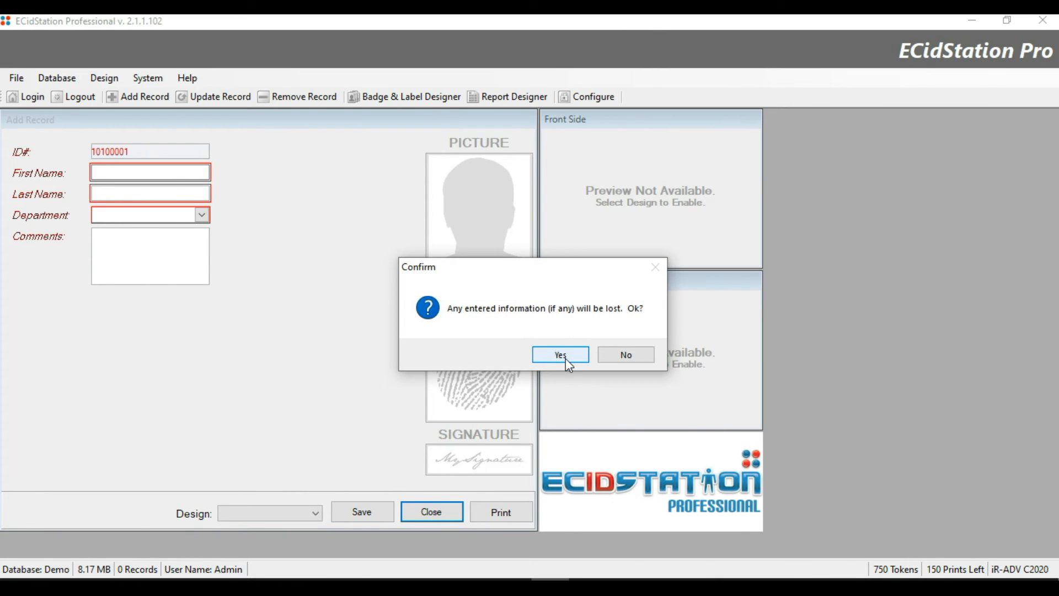
pyautogui.click(560, 354)
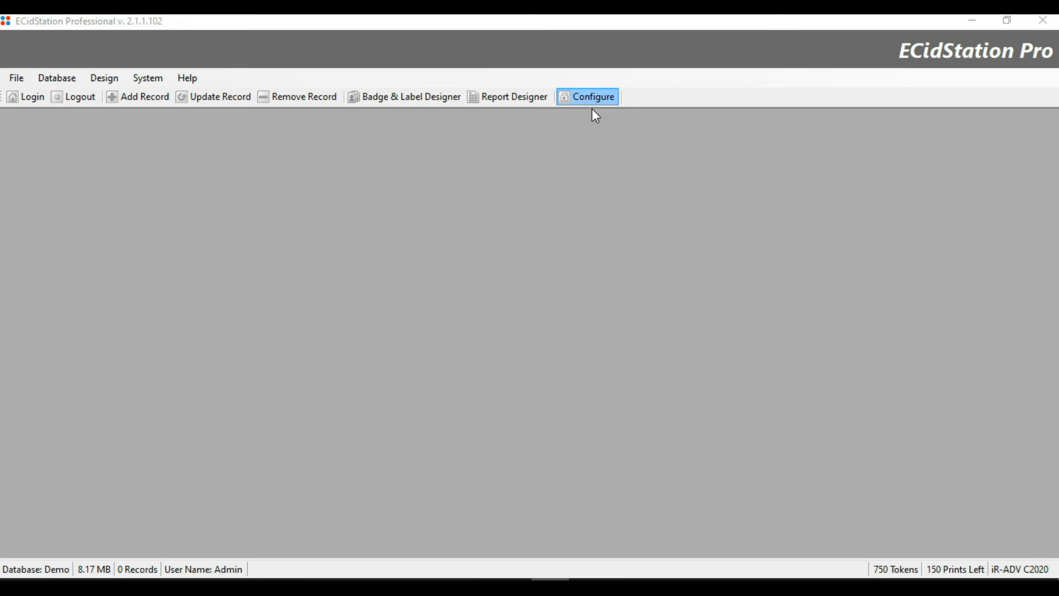
# Disable FINGERPRINT and SIGNATURE images on the Other page, apply, and start a new record.
pyautogui.click(591, 104)
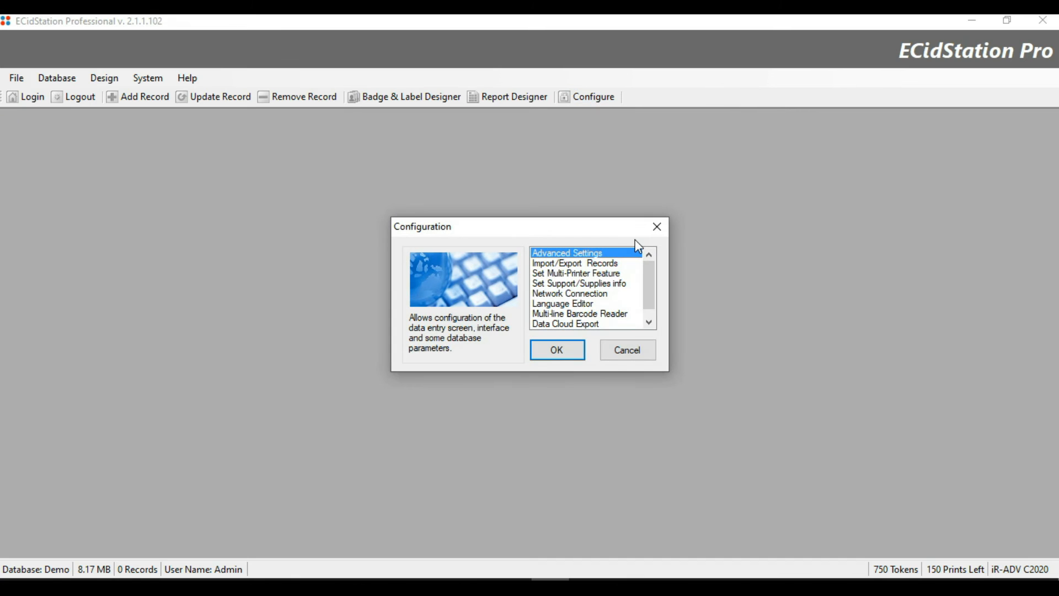
pyautogui.click(570, 346)
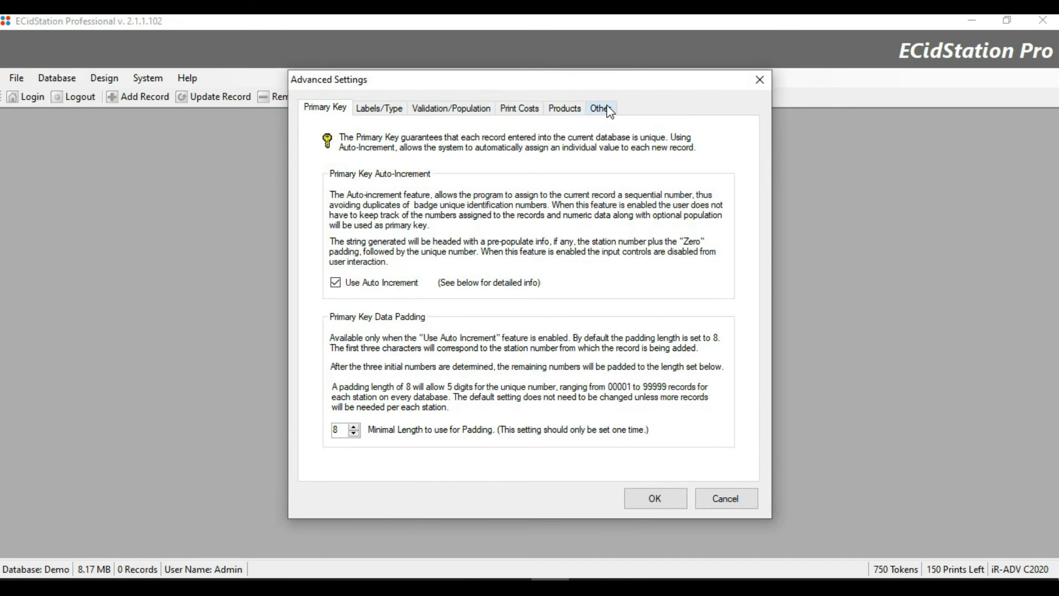
pyautogui.click(600, 107)
pyautogui.click(563, 192)
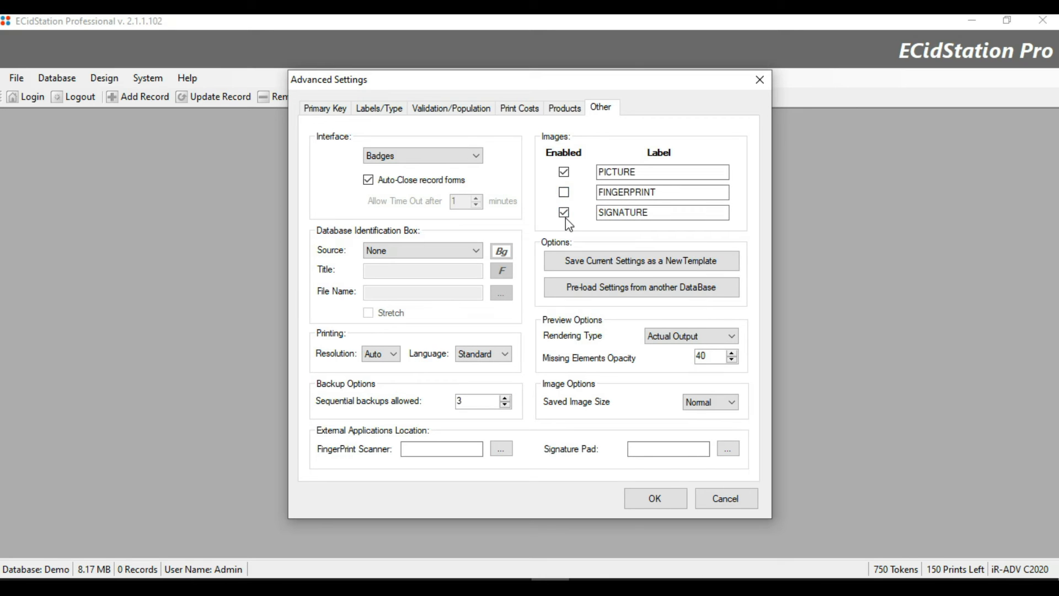
pyautogui.click(564, 213)
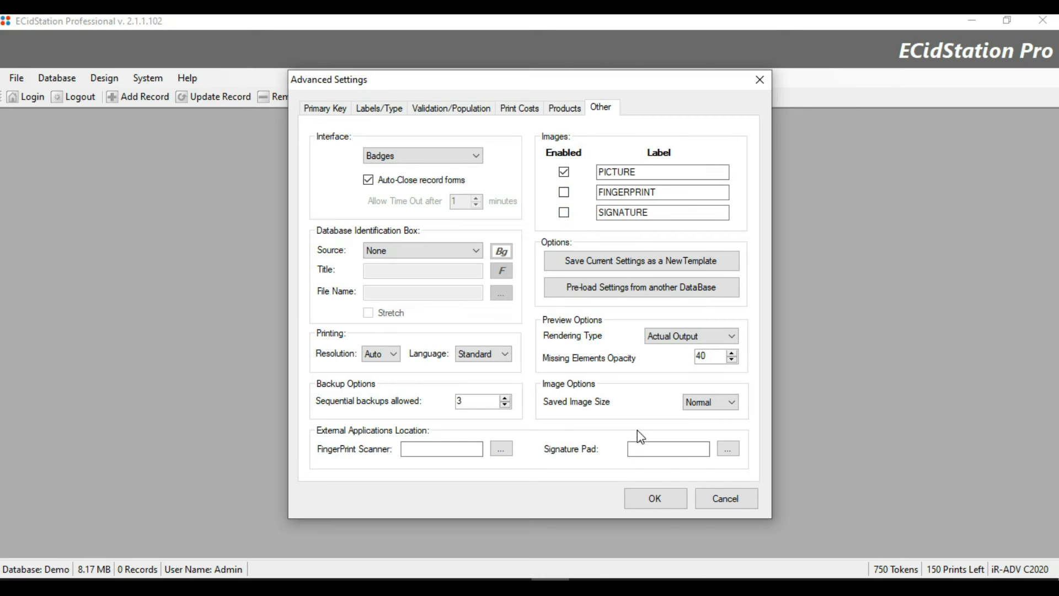
pyautogui.click(654, 497)
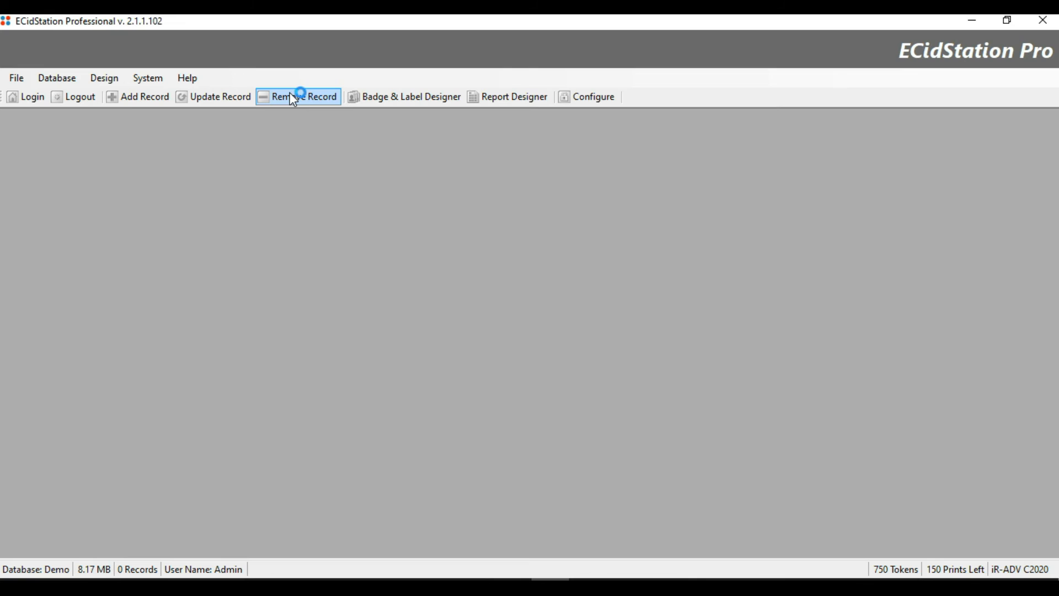
pyautogui.click(125, 101)
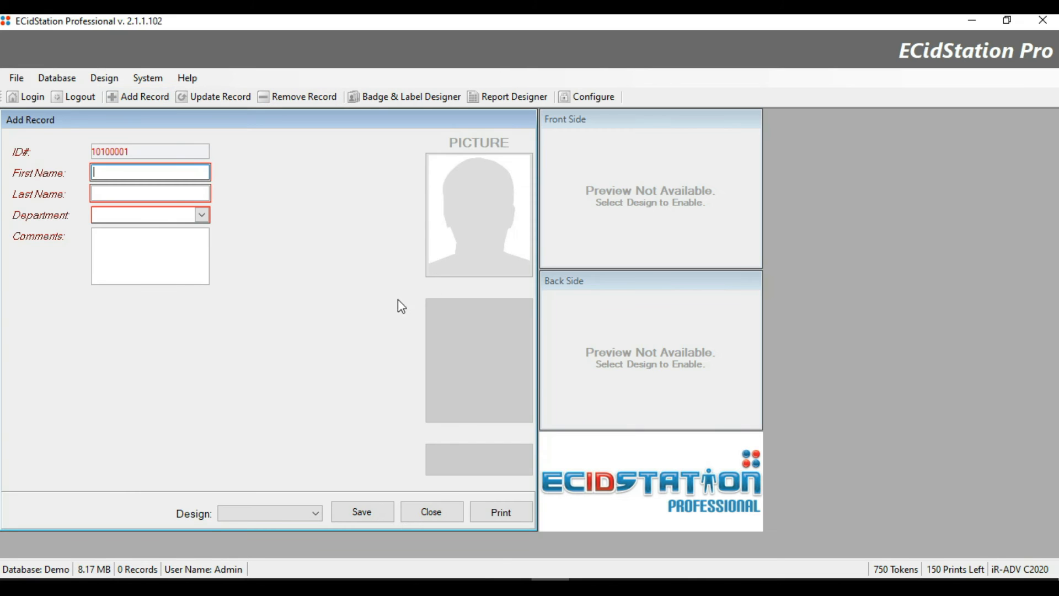
# Open the picture loader, try Acquire from a device, and cancel it.
pyautogui.click(493, 222)
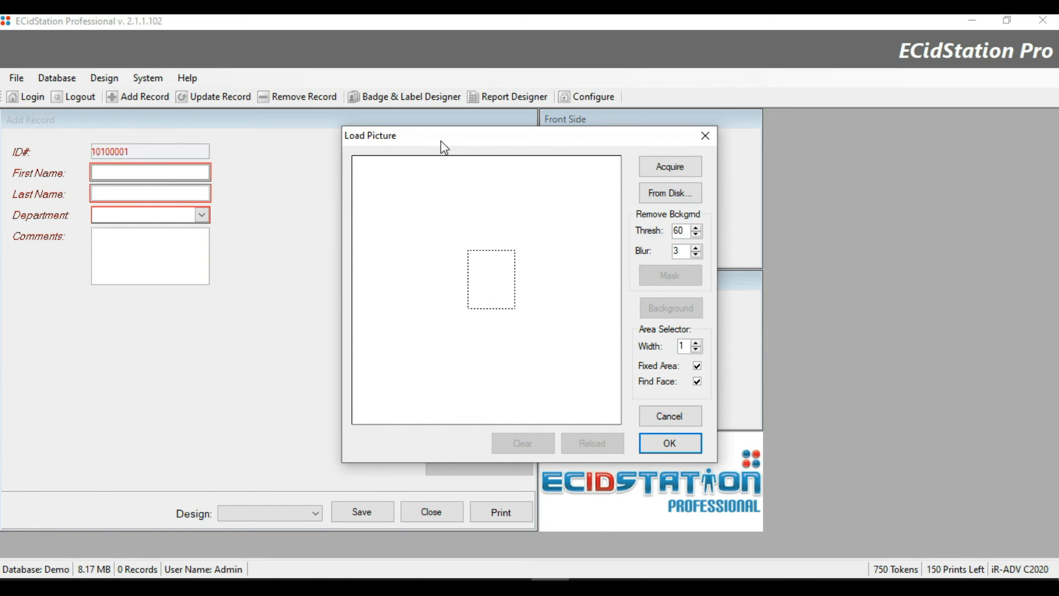
pyautogui.click(688, 168)
pyautogui.click(636, 286)
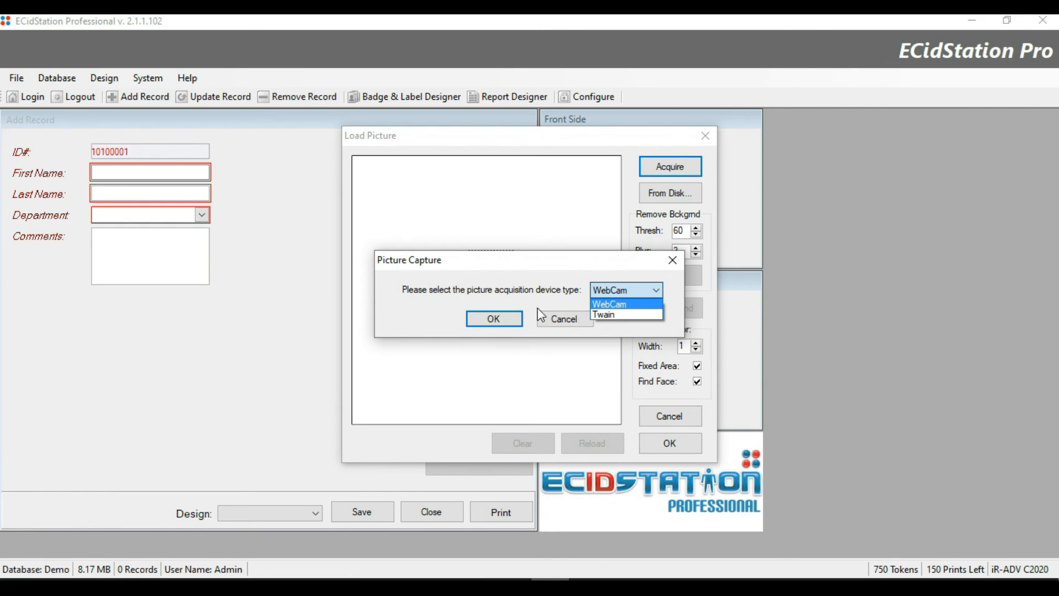
pyautogui.click(563, 323)
pyautogui.click(562, 324)
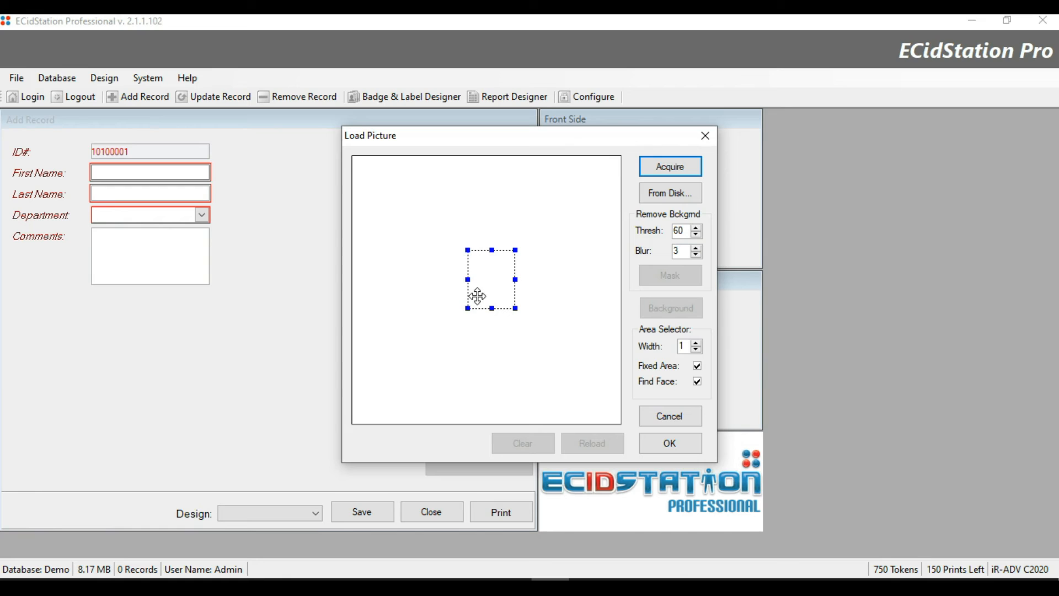
# Enlarge the crop area and browse for a photo From Disk.
pyautogui.moveTo(468, 310); pyautogui.dragTo(431, 354)
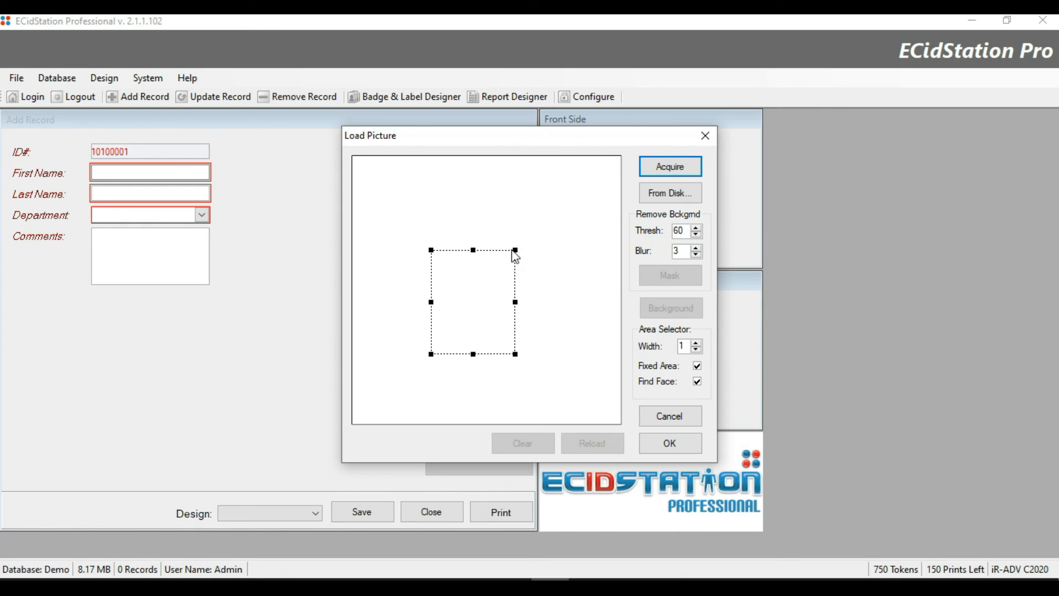
pyautogui.moveTo(516, 248); pyautogui.dragTo(490, 286)
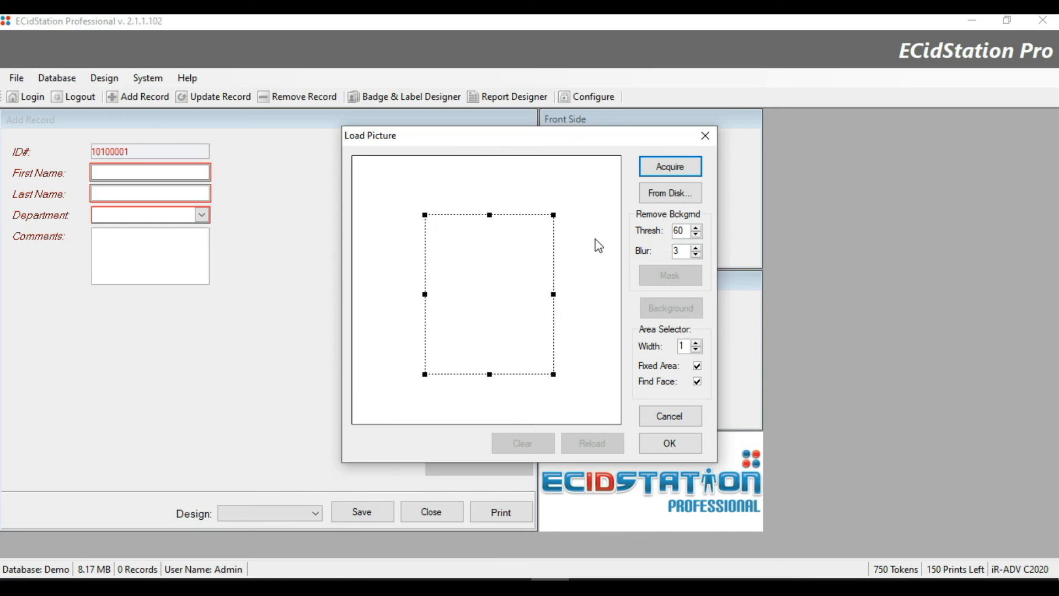
pyautogui.click(691, 193)
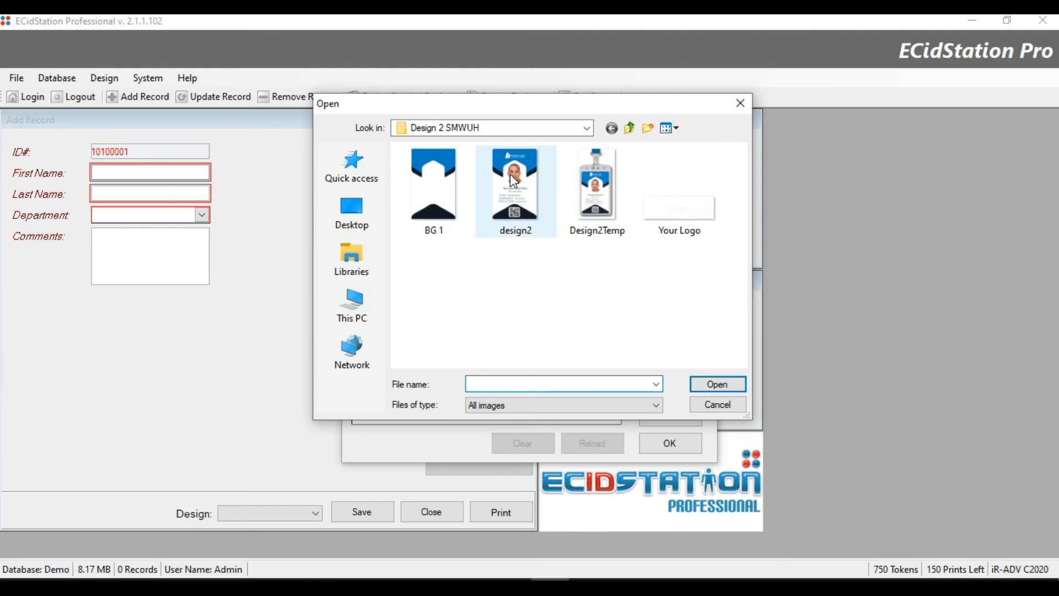
# Load the d2 image from the Startup images folder as the record picture, dismissing the no-faces warning.
pyautogui.click(517, 190)
pyautogui.press('BackSpace')
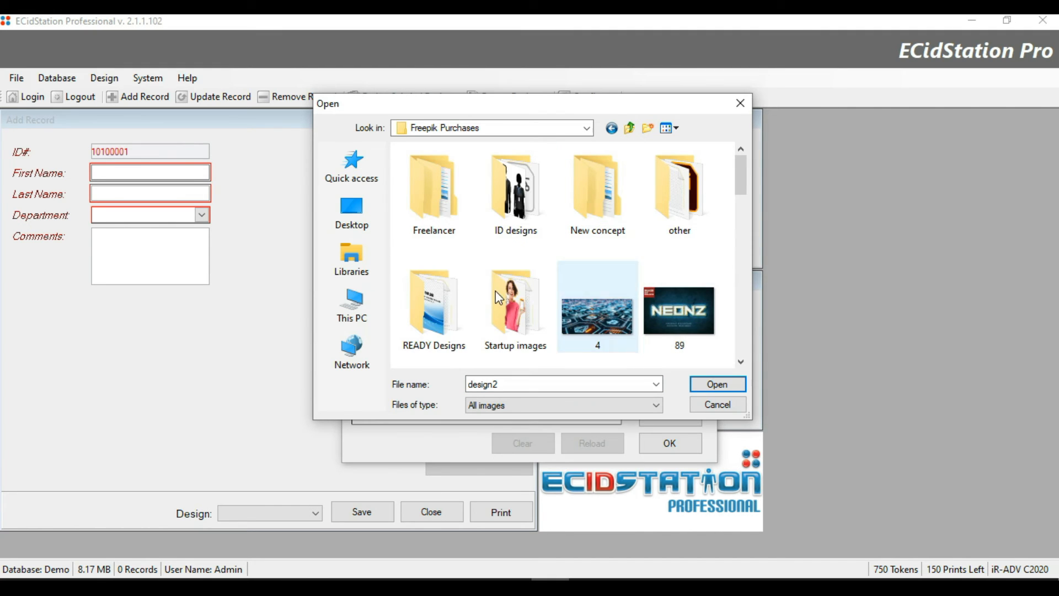
pyautogui.doubleClick(531, 298)
pyautogui.click(445, 197)
pyautogui.click(719, 385)
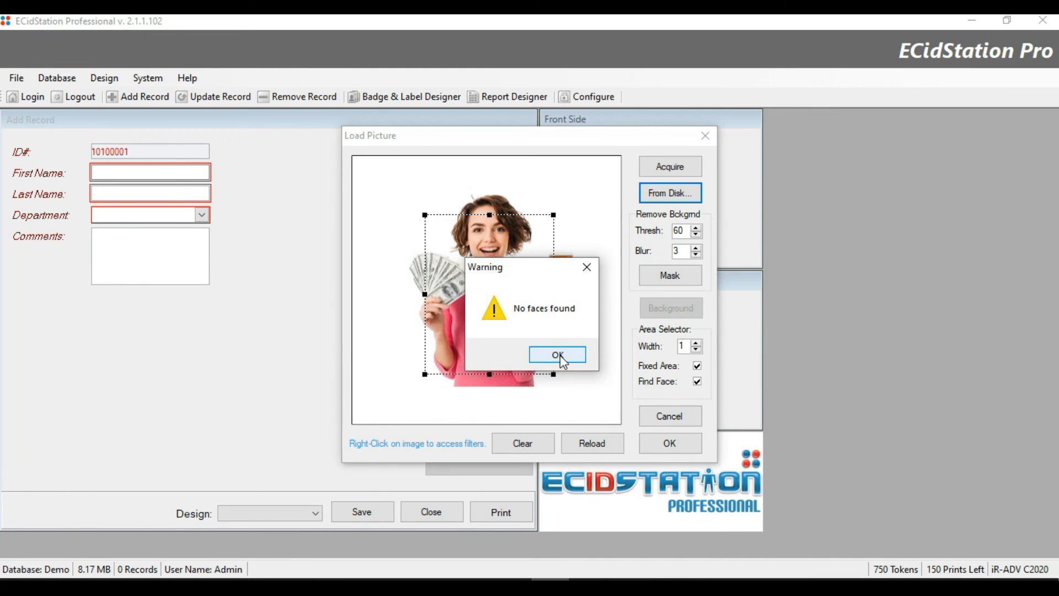
pyautogui.click(559, 355)
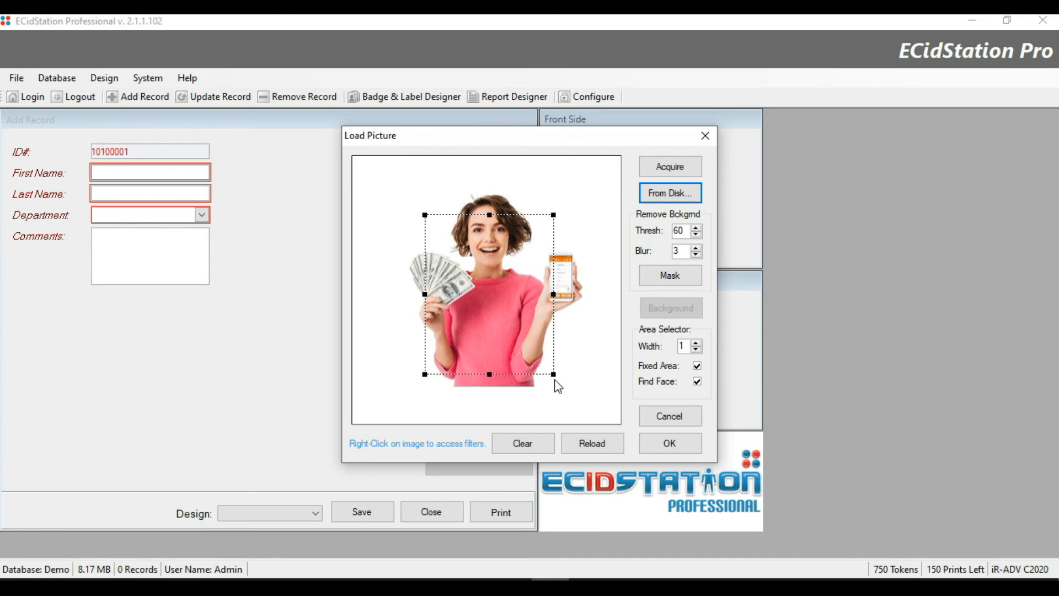
# Crop the picture to the woman's face and accept it.
pyautogui.moveTo(553, 374); pyautogui.dragTo(534, 342)
pyautogui.moveTo(516, 301); pyautogui.dragTo(497, 254)
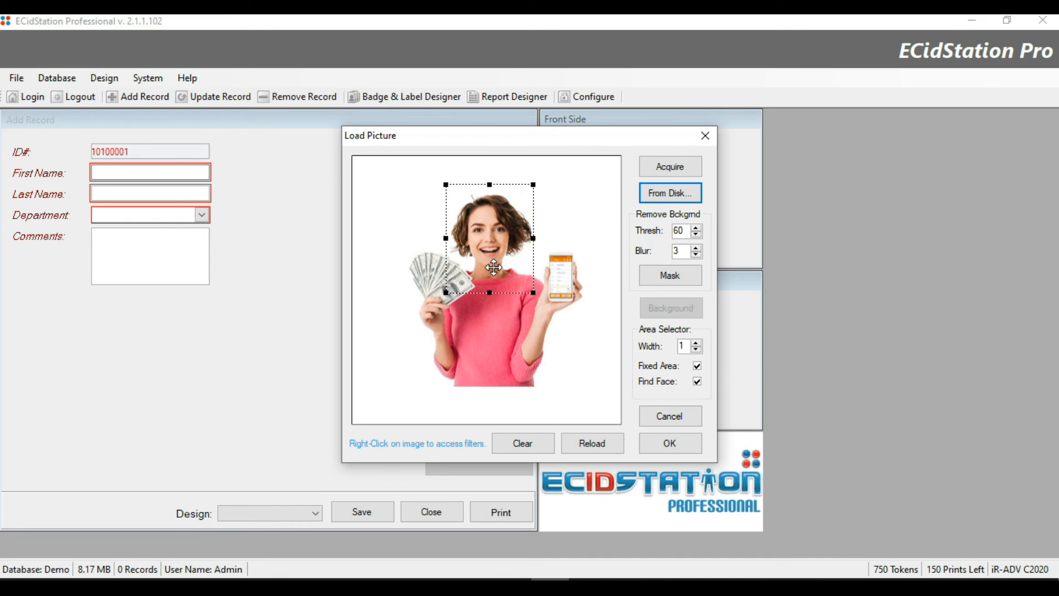
pyautogui.moveTo(446, 294)
pyautogui.mouseDown()
pyautogui.moveTo(451, 286)
pyautogui.moveTo(446, 293)
pyautogui.mouseUp()
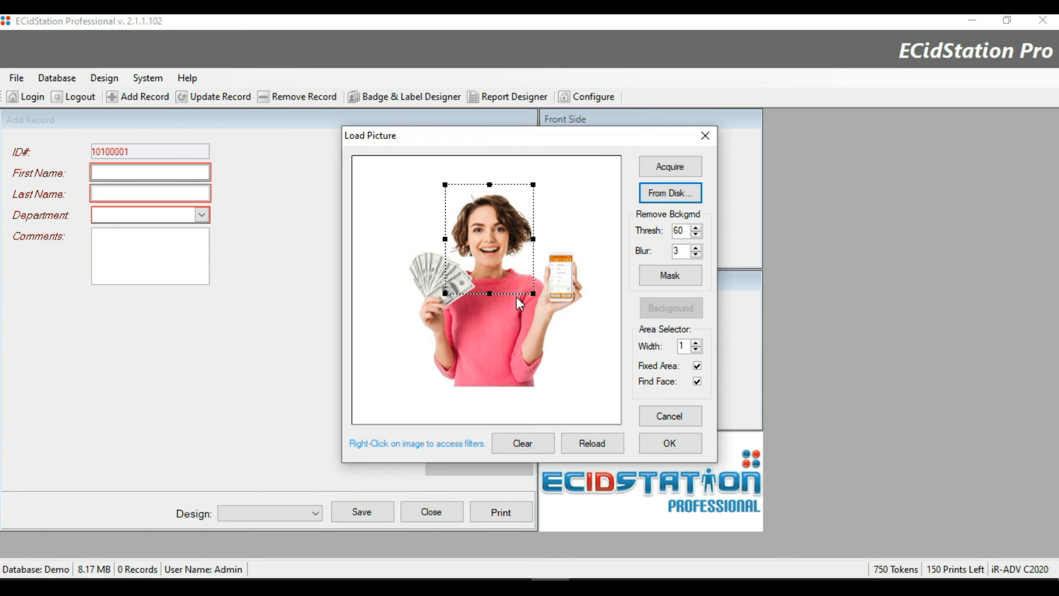
pyautogui.click(670, 445)
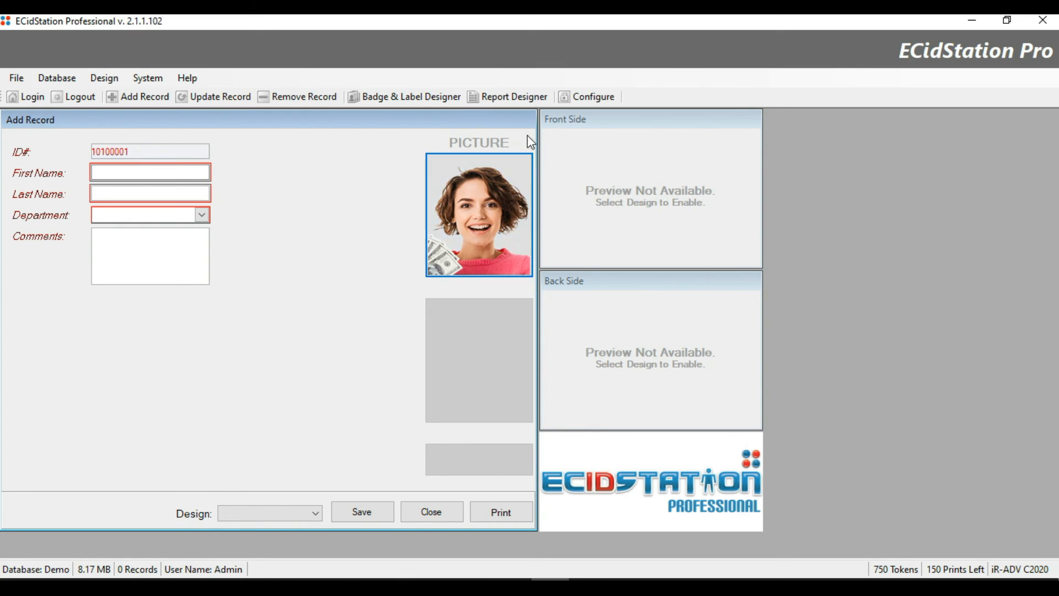
# Reopen the record photo in the picture editor and mirror it horizontally.
pyautogui.doubleClick(477, 203)
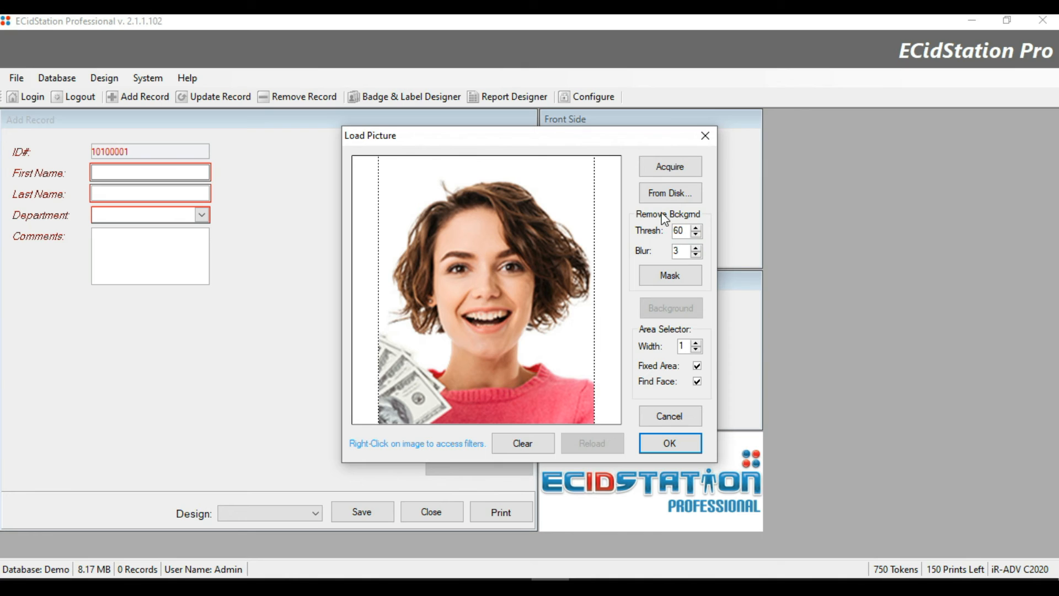
pyautogui.moveTo(523, 288)
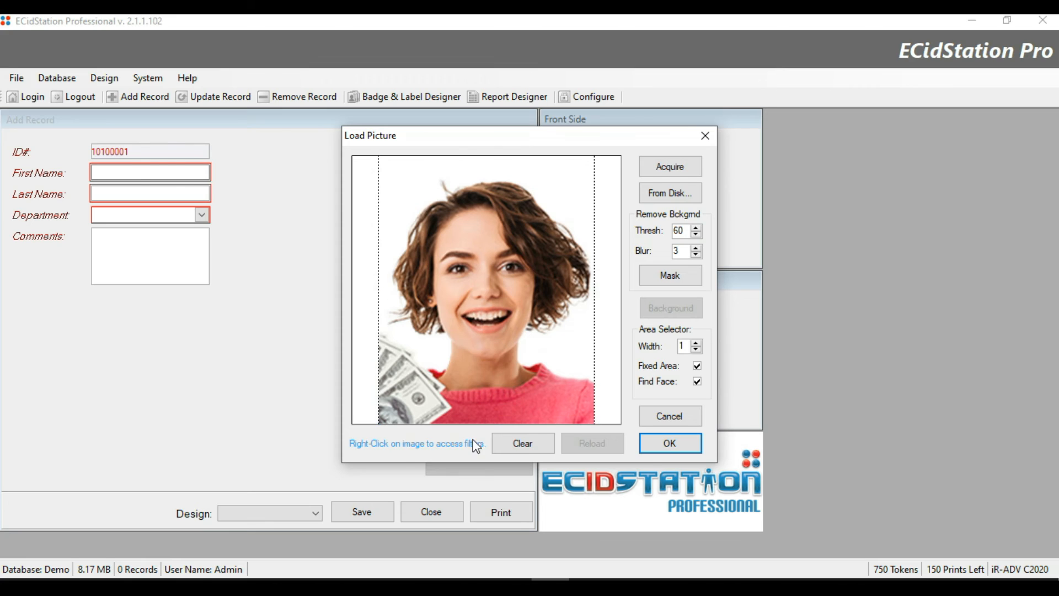
pyautogui.rightClick(475, 375)
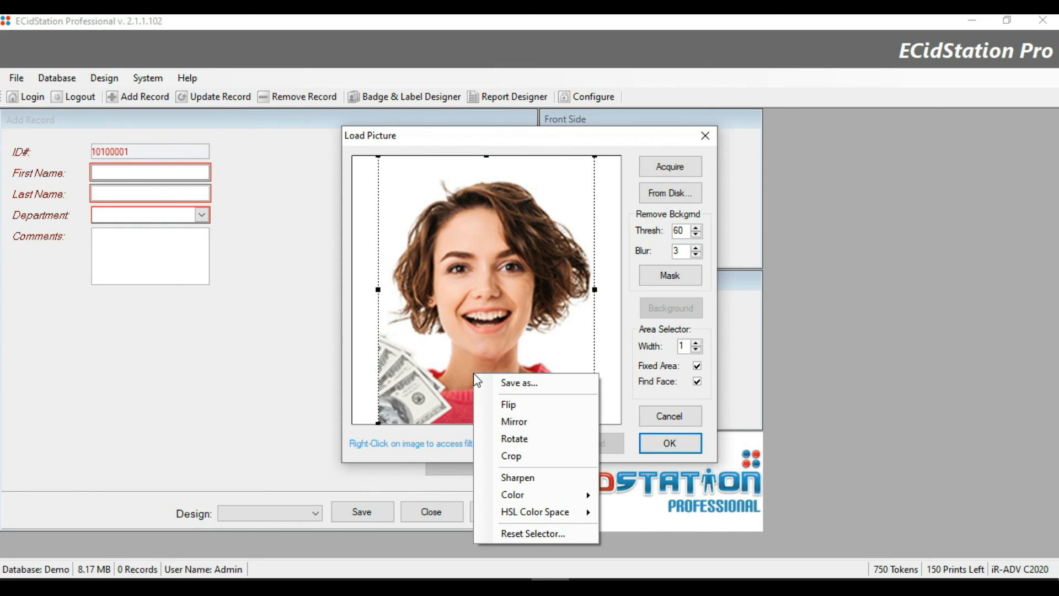
pyautogui.click(503, 422)
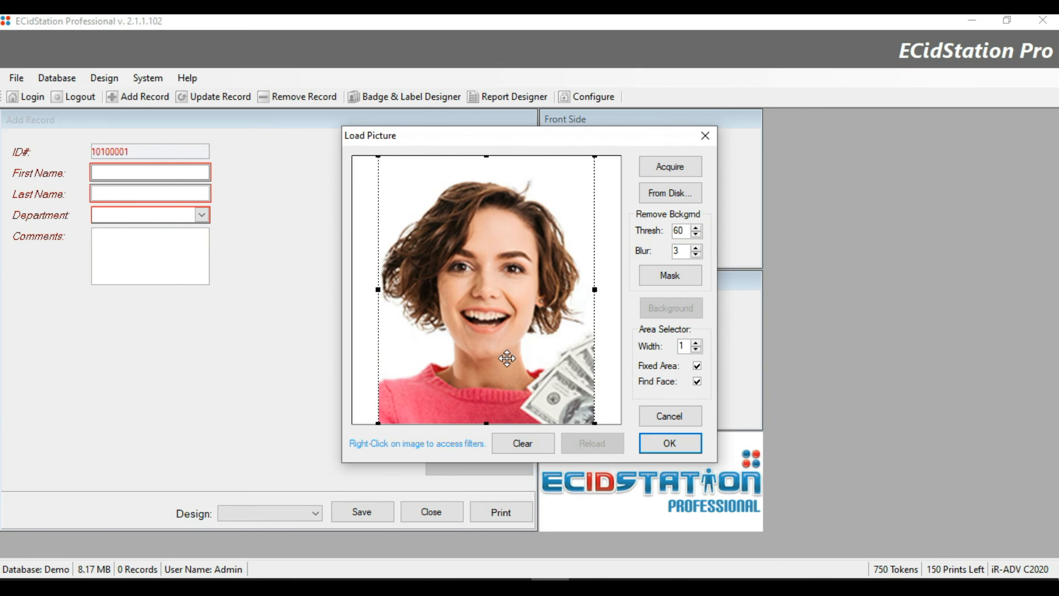
# Mirror the photo back to its original orientation and bring up the Rotation Angle settings.
pyautogui.rightClick(505, 357)
pyautogui.click(537, 404)
pyautogui.rightClick(523, 348)
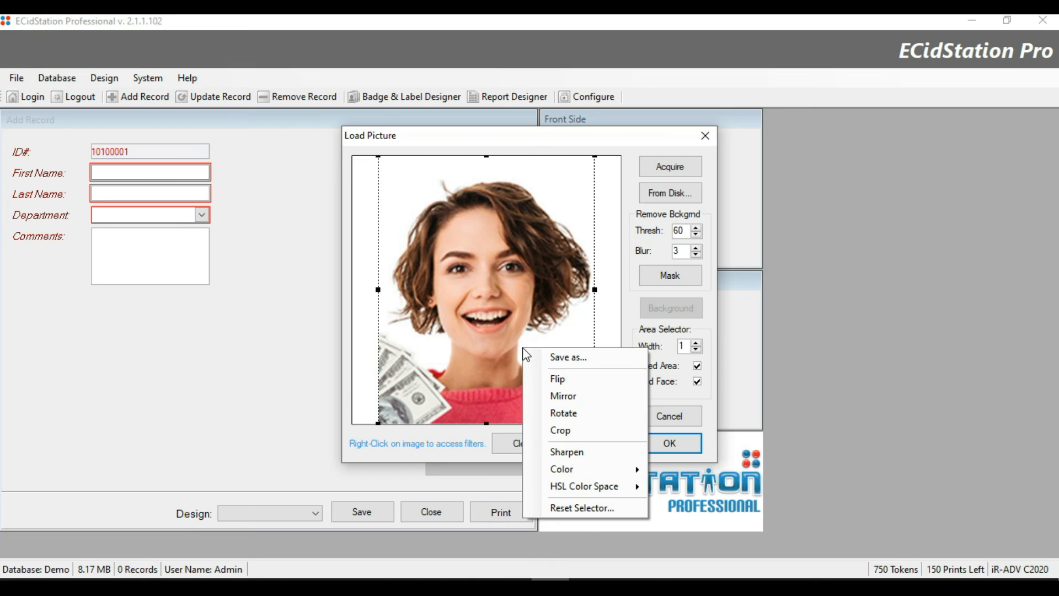
pyautogui.click(557, 414)
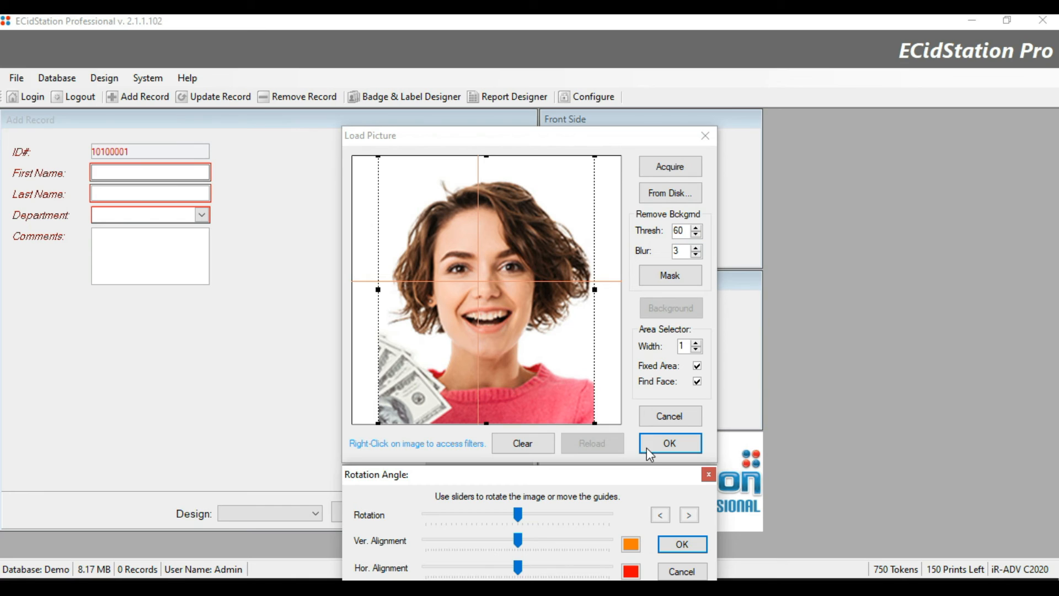
# Close the Rotation Angle dialog without rotating and bring up the photo's filter menu.
pyautogui.click(684, 543)
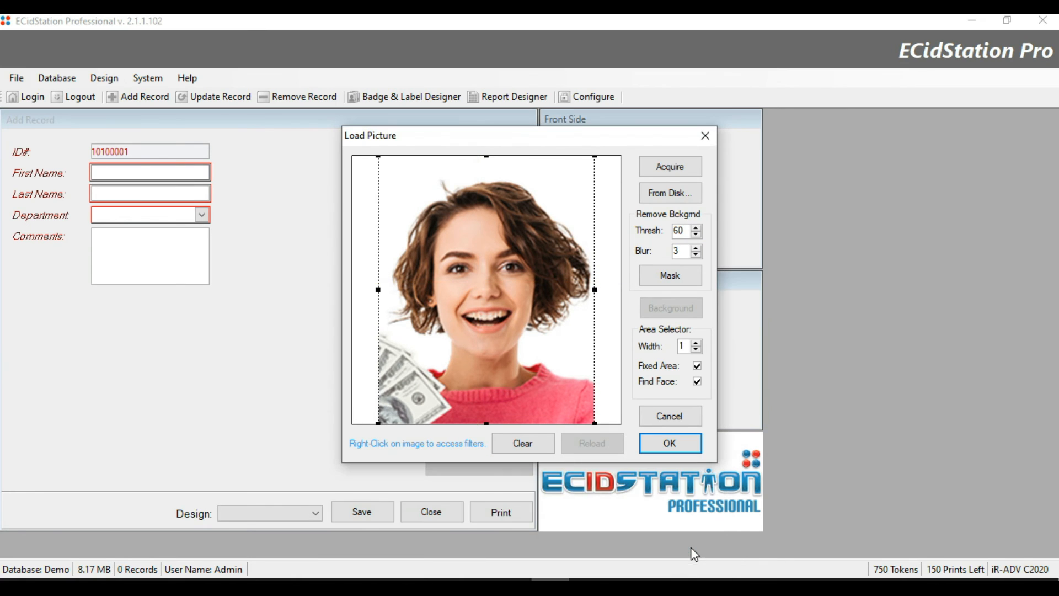
pyautogui.rightClick(535, 365)
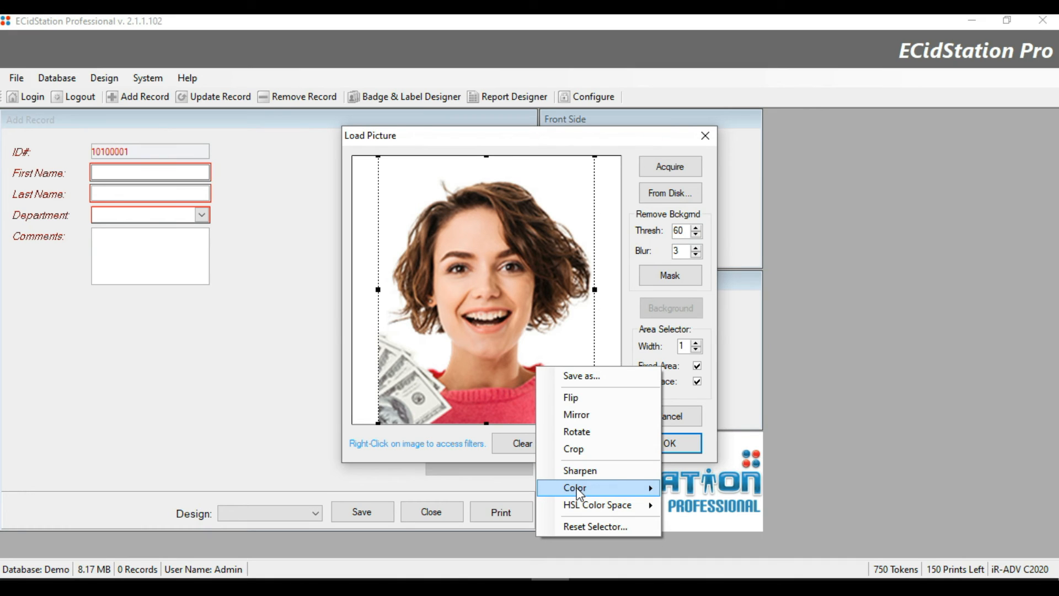
# Apply Color > Grayscale to the photo, then use Reset Selector to box the face.
pyautogui.moveTo(578, 492)
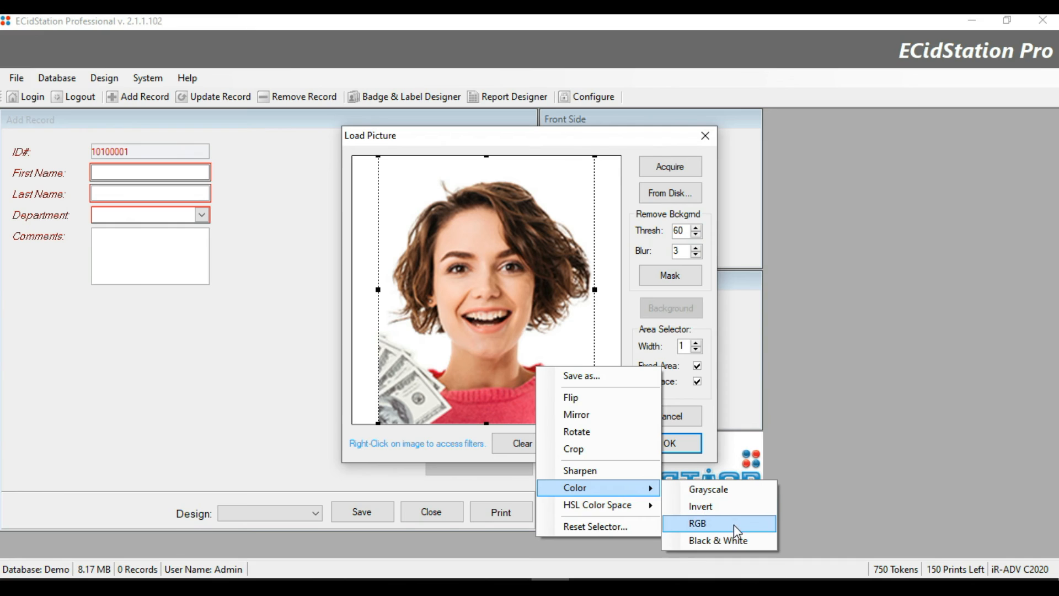
pyautogui.moveTo(621, 506)
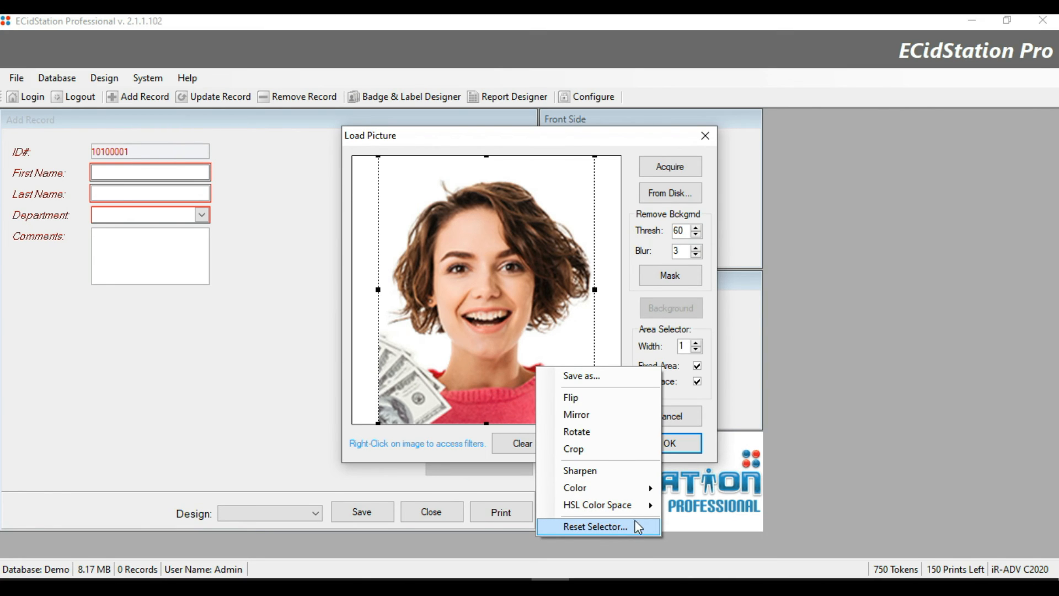
pyautogui.moveTo(640, 487)
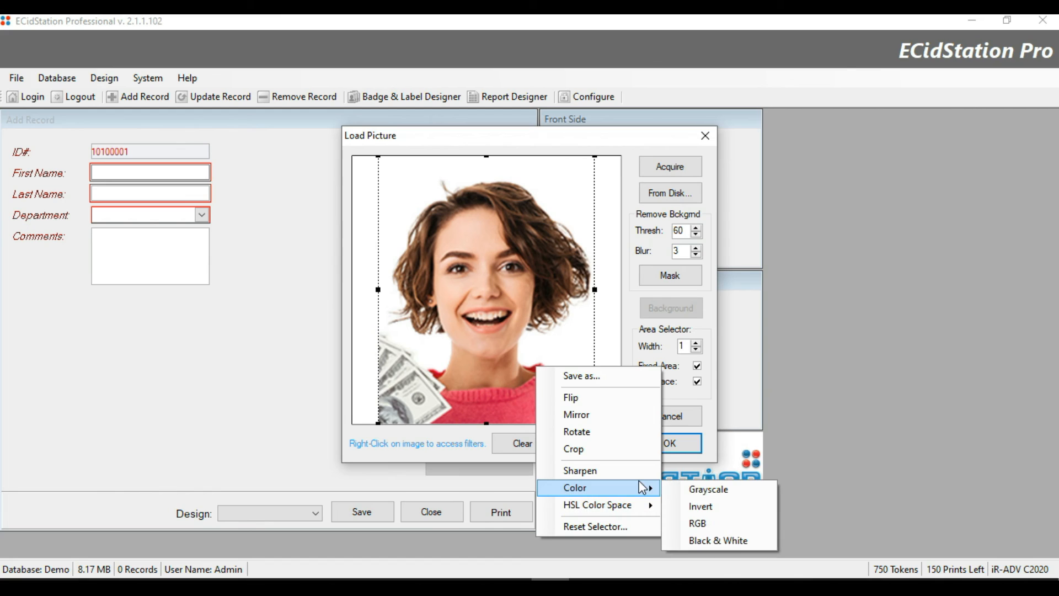
pyautogui.click(703, 492)
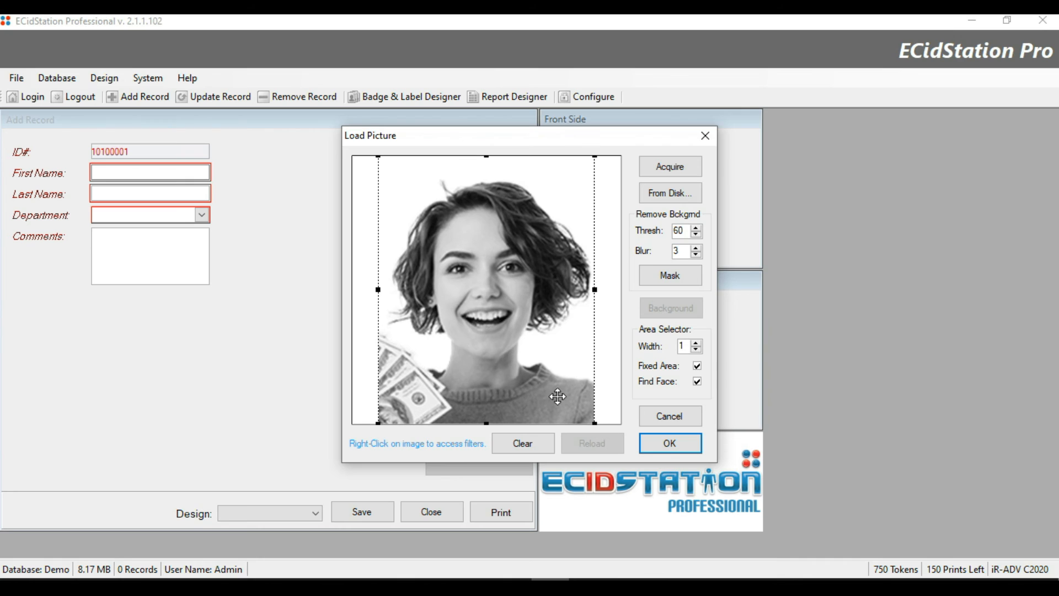
pyautogui.rightClick(546, 371)
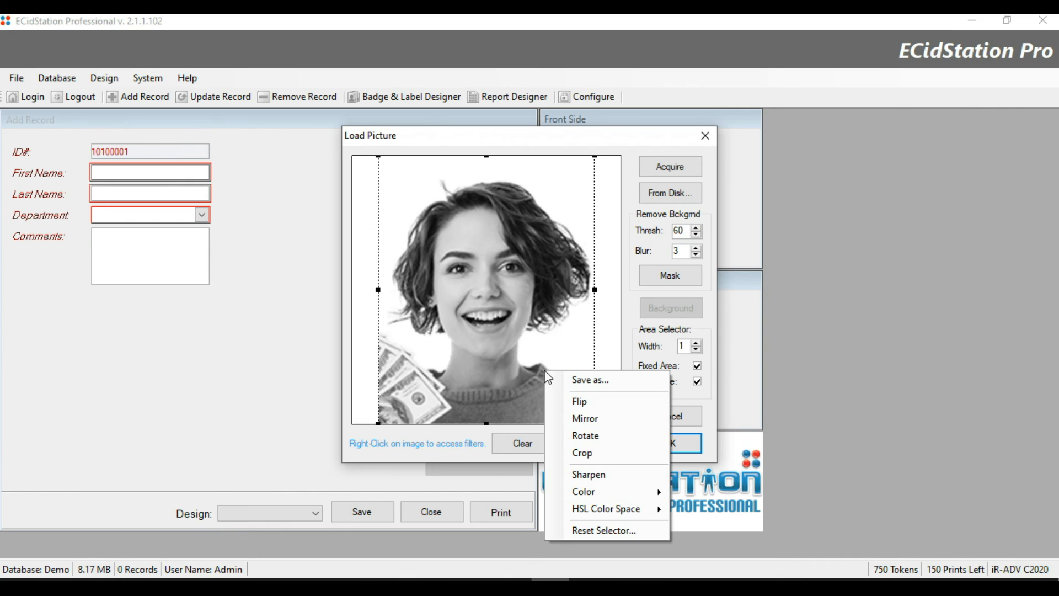
pyautogui.click(601, 532)
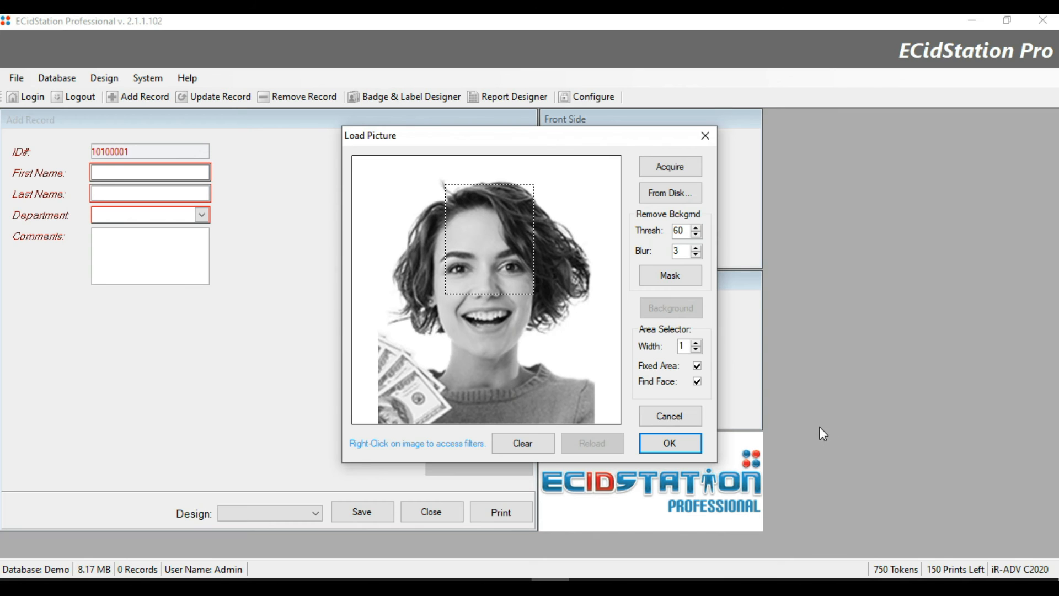
# Accept the photo, enter the person's first and last name, and set Department to Administration.
pyautogui.click(697, 414)
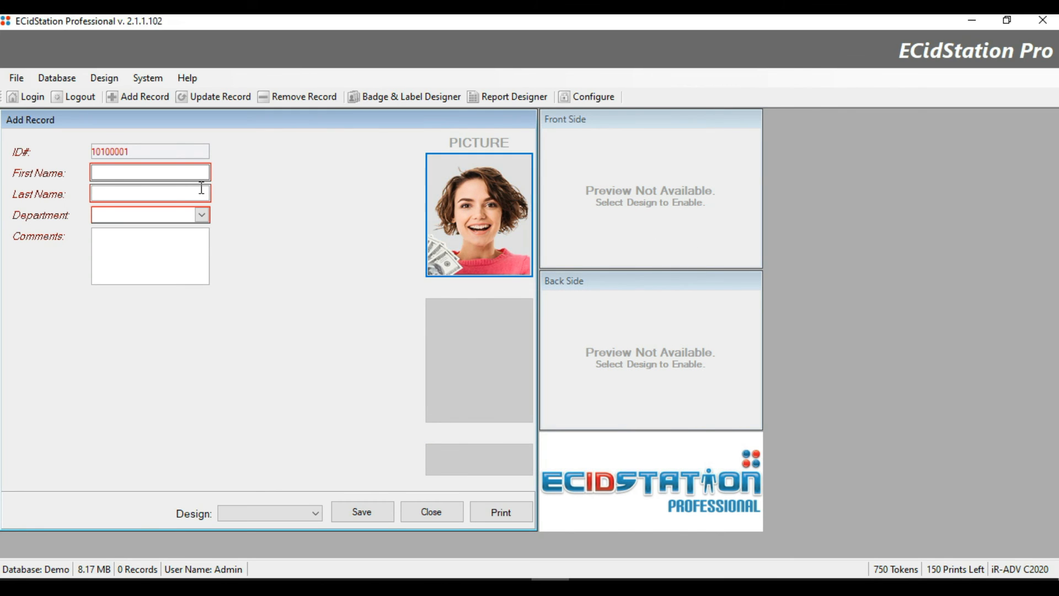
pyautogui.click(156, 170)
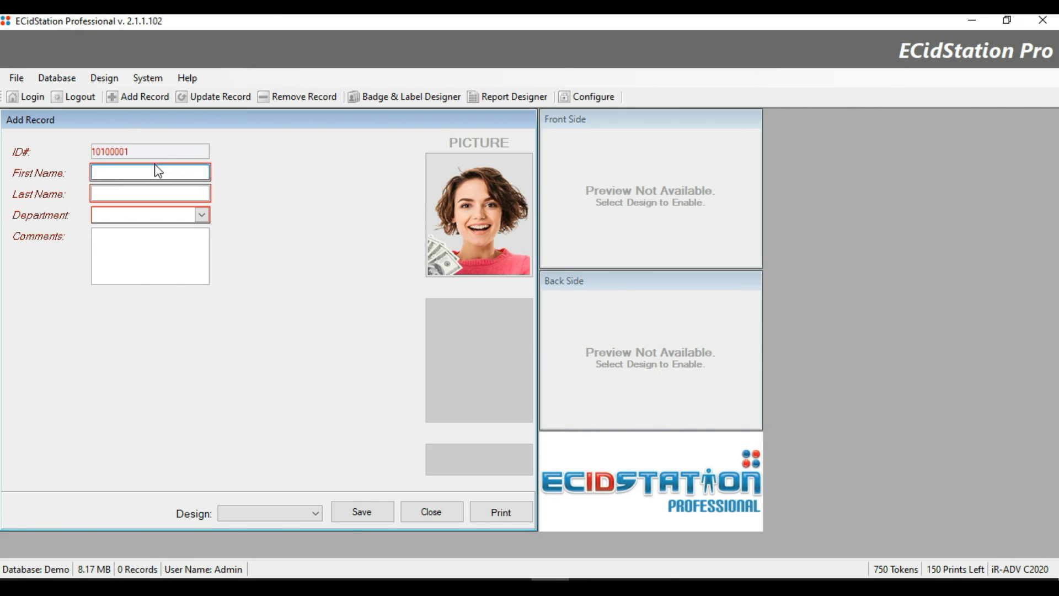
pyautogui.press('Tab')
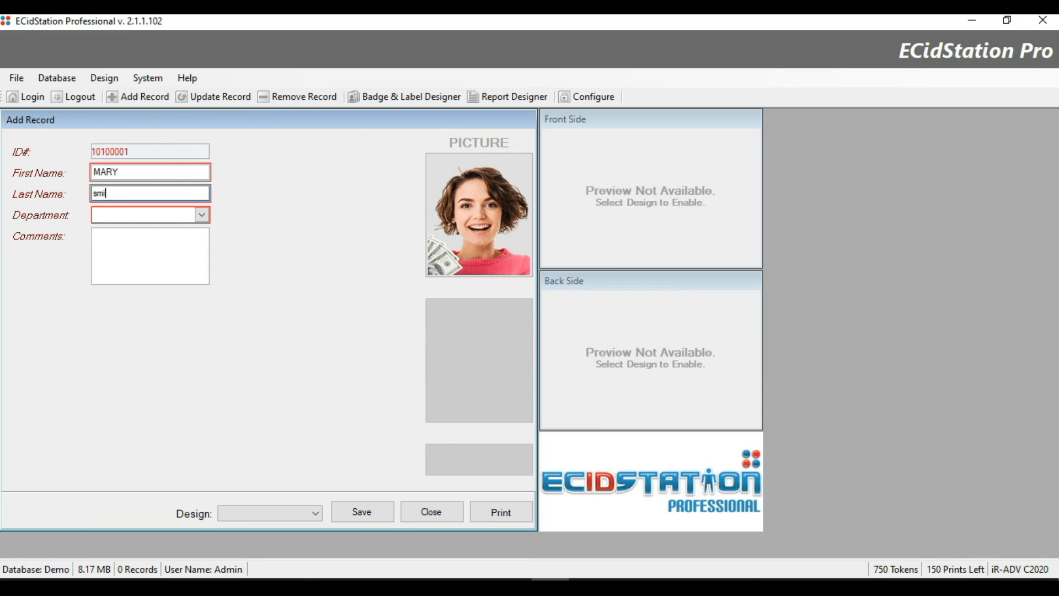
pyautogui.press('Tab')
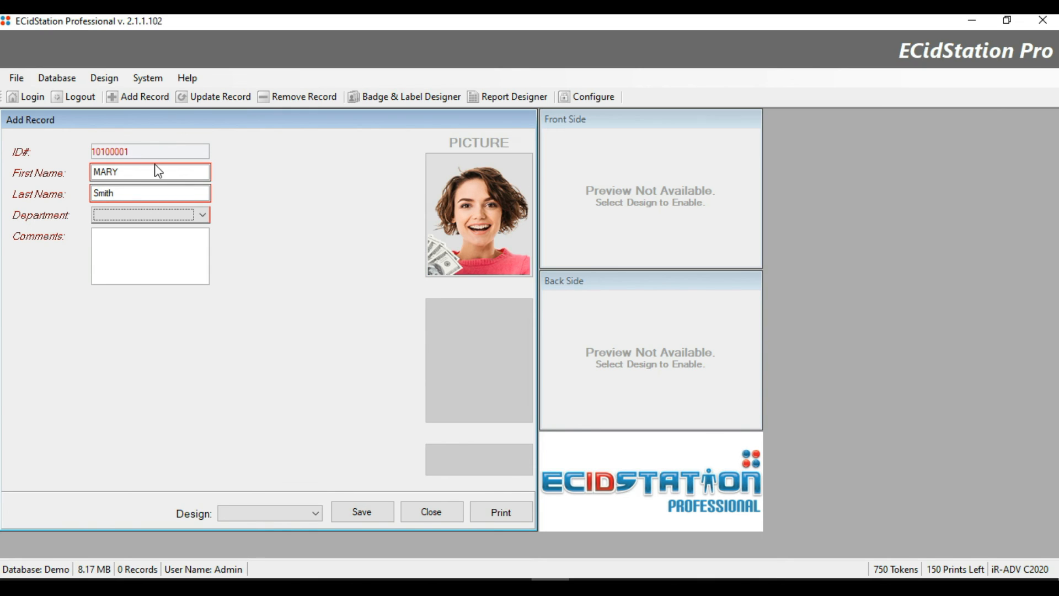
pyautogui.click(194, 213)
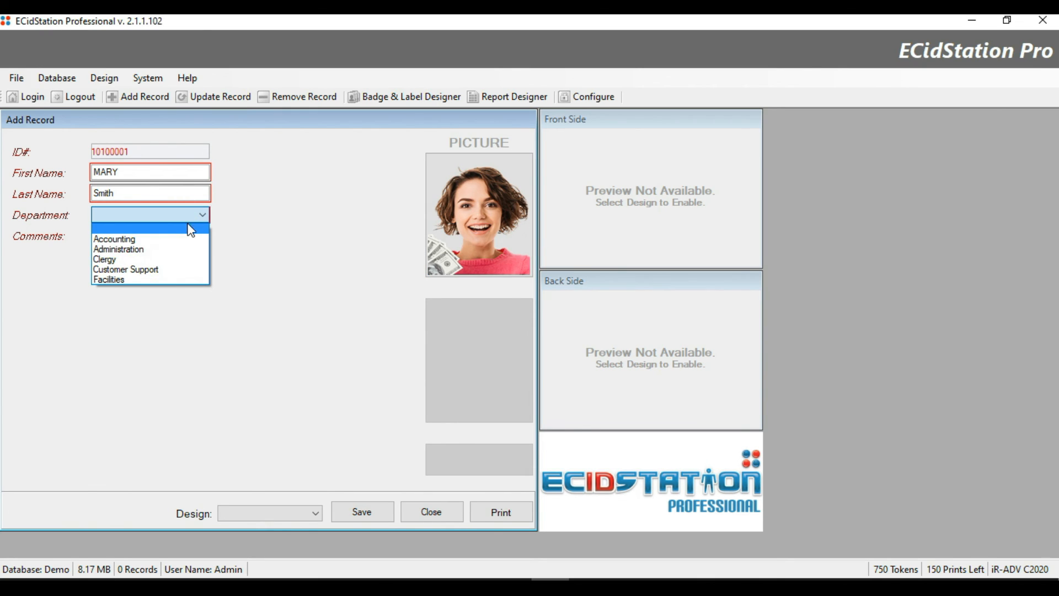
pyautogui.click(179, 248)
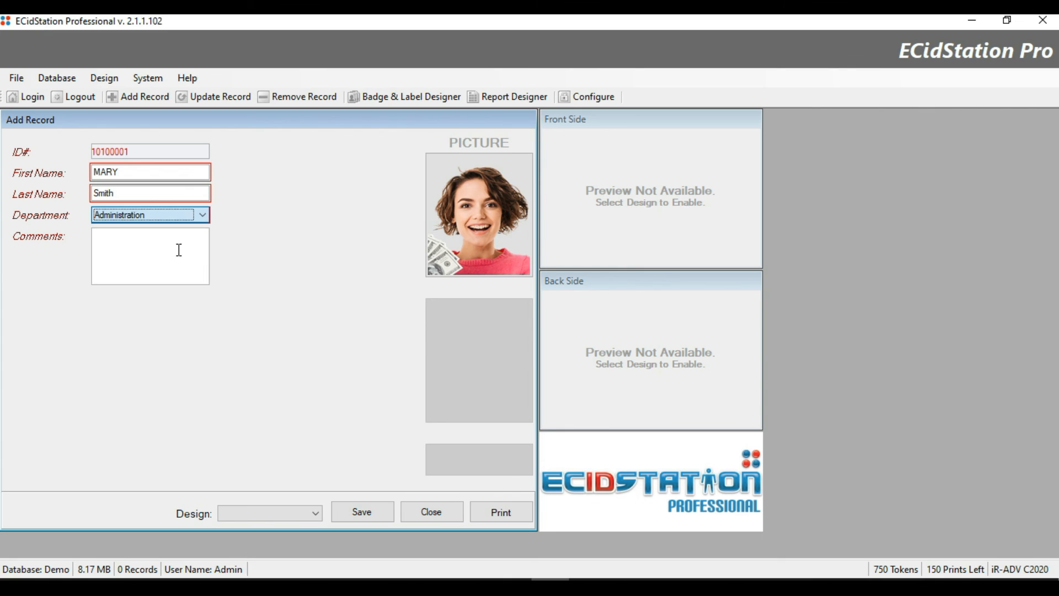
# Enter the comment 'Parking access granted' in Comments.
pyautogui.click(178, 248)
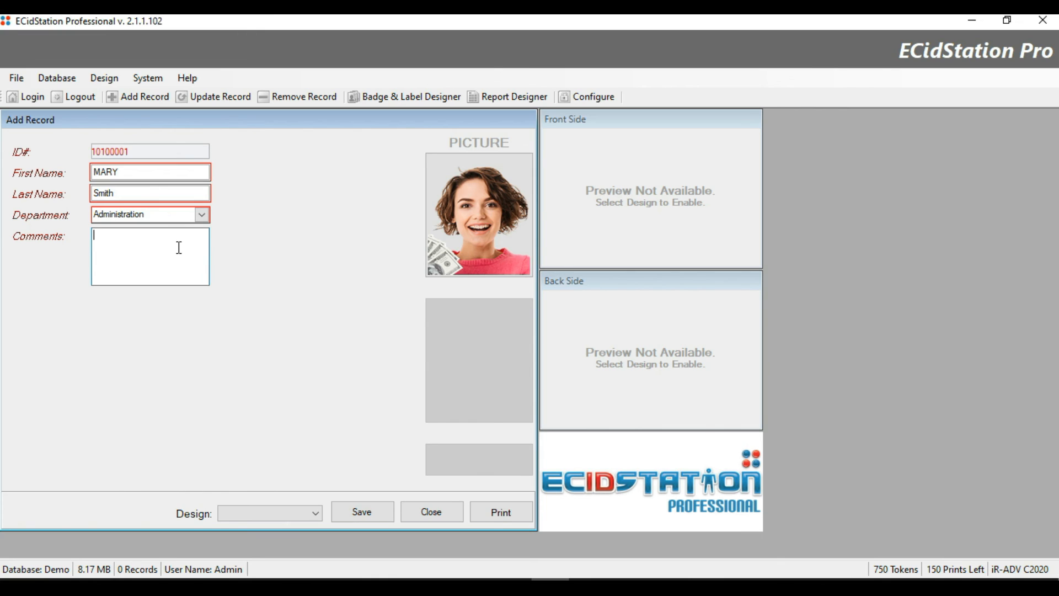
pyautogui.write('Parking access granted')
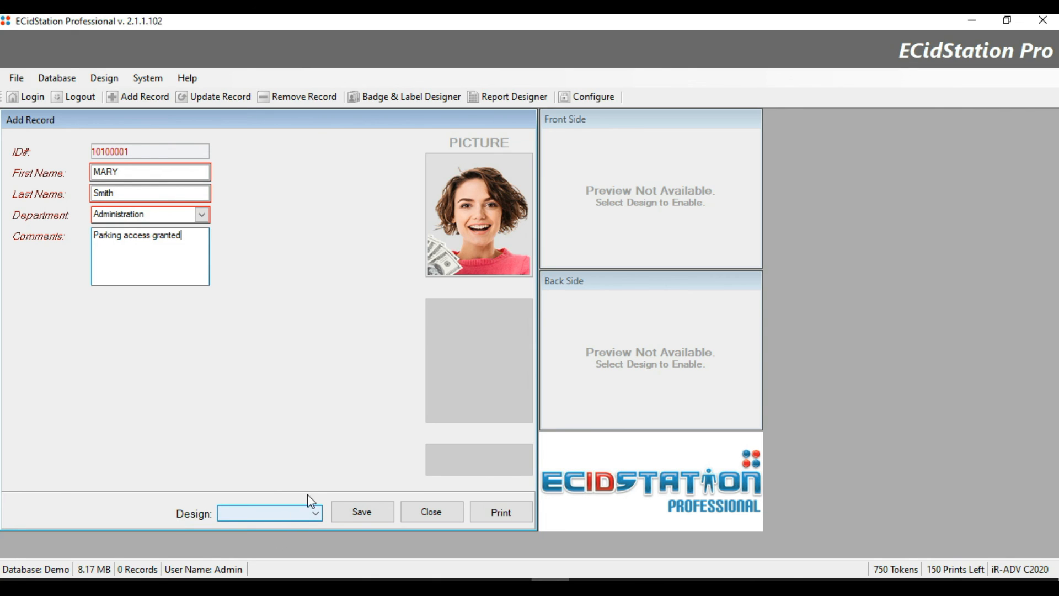
# Check the badge design list, which turns out to be empty.
pyautogui.click(286, 510)
pyautogui.click(286, 511)
pyautogui.click(286, 511)
pyautogui.click(286, 510)
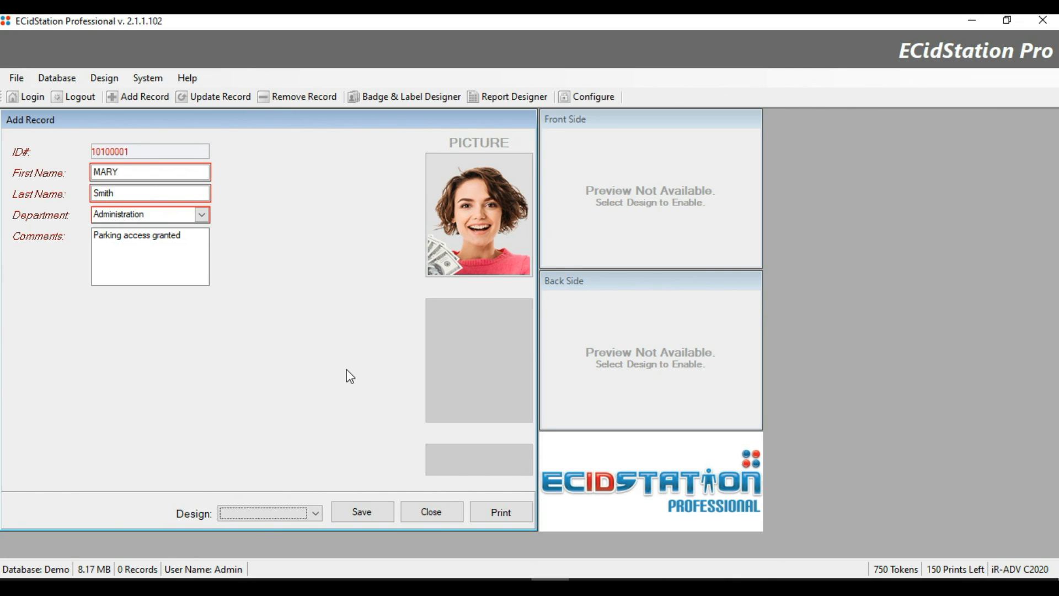
# Save the new record and acknowledge the 'The record has been added' message.
pyautogui.click(364, 513)
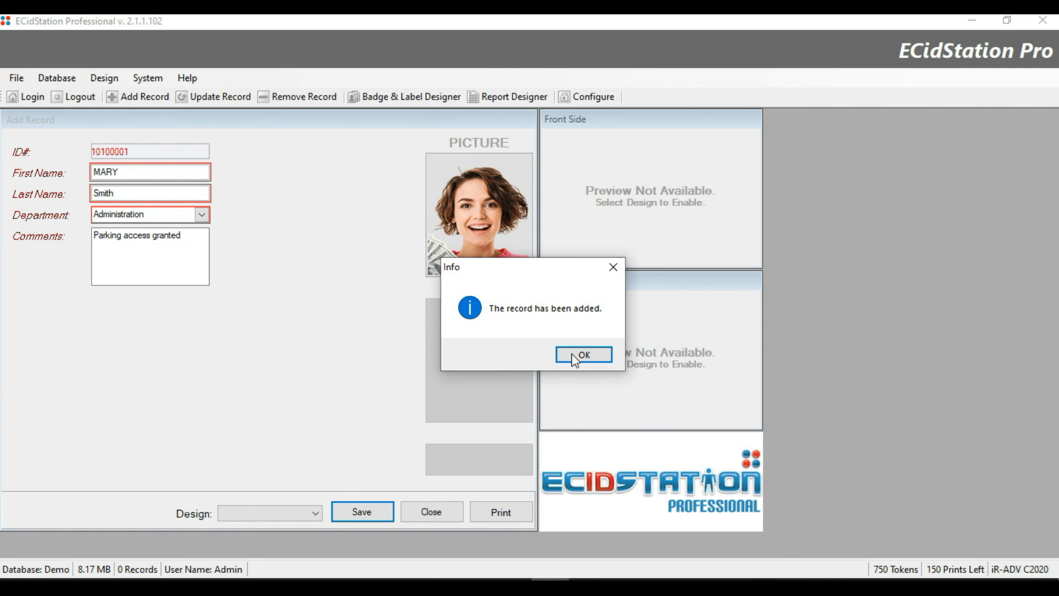
pyautogui.click(580, 359)
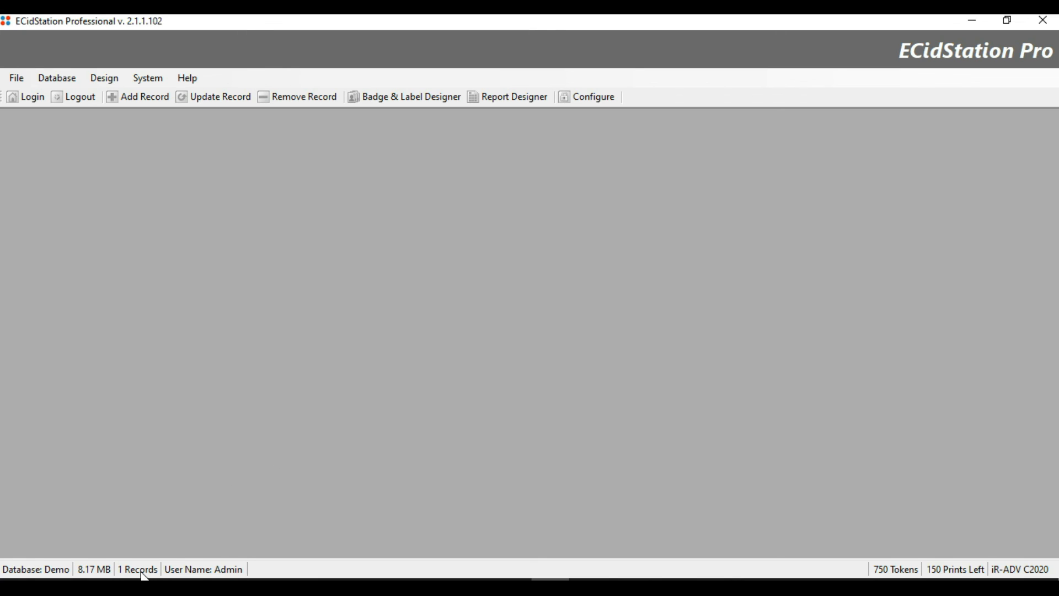
pyautogui.click(591, 94)
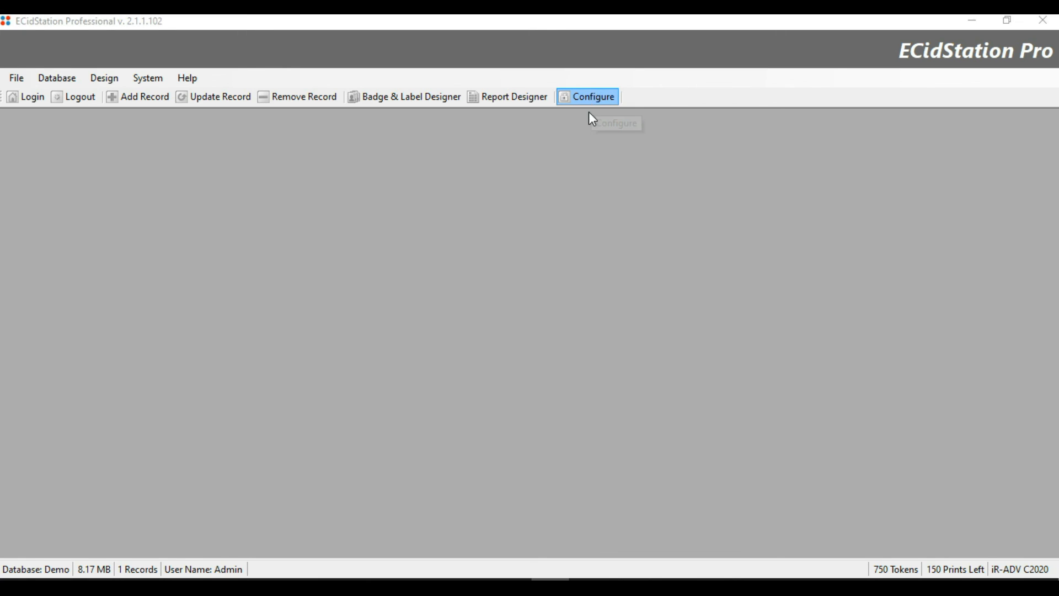
# In Advanced Settings, set the Database Identification Box source to Color with a blue background.
pyautogui.click(550, 354)
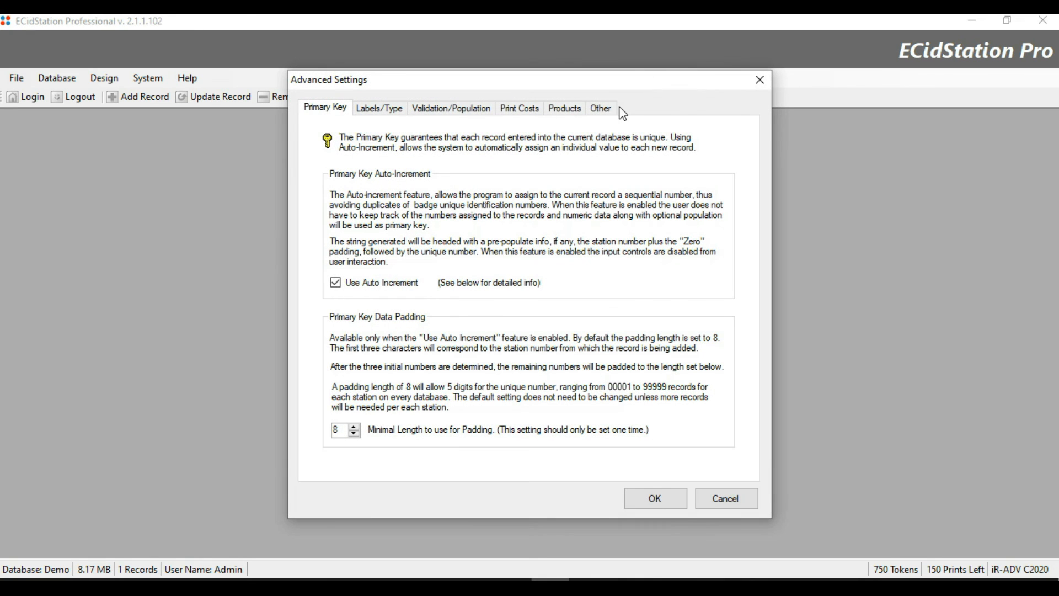
pyautogui.click(615, 109)
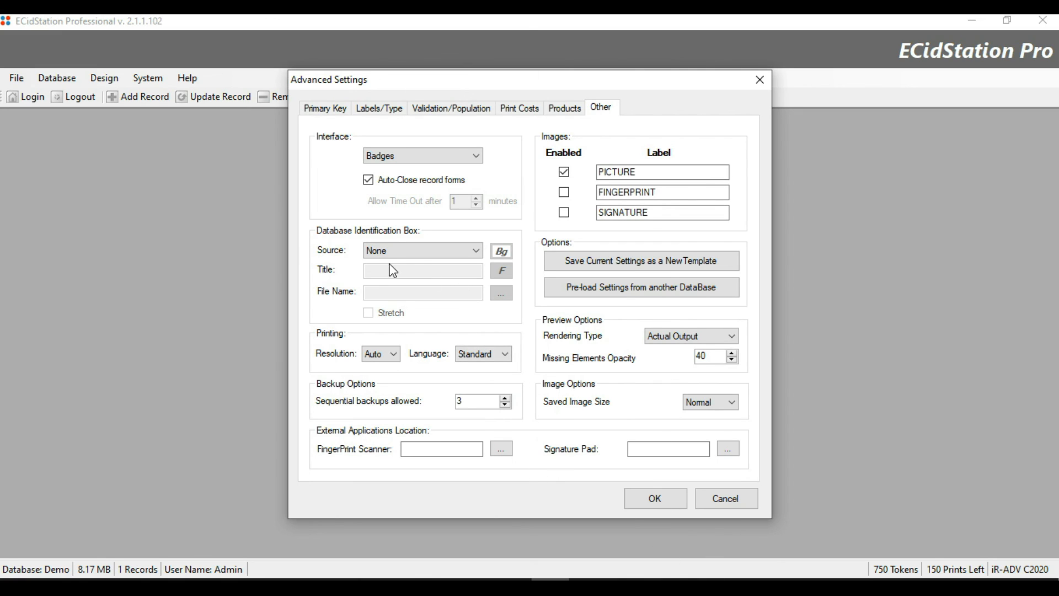
pyautogui.click(470, 249)
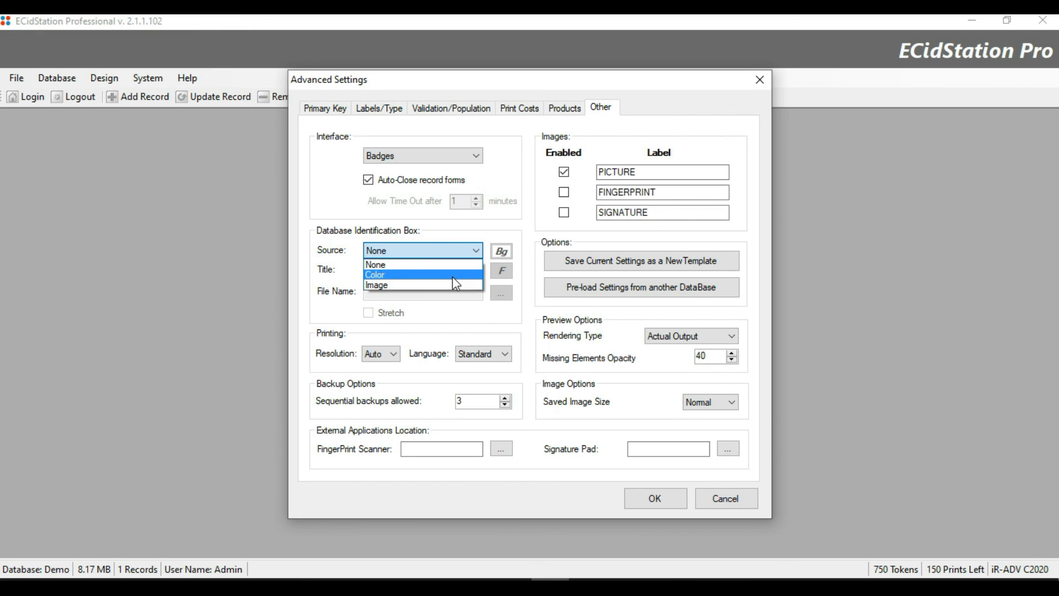
pyautogui.click(452, 275)
pyautogui.click(503, 252)
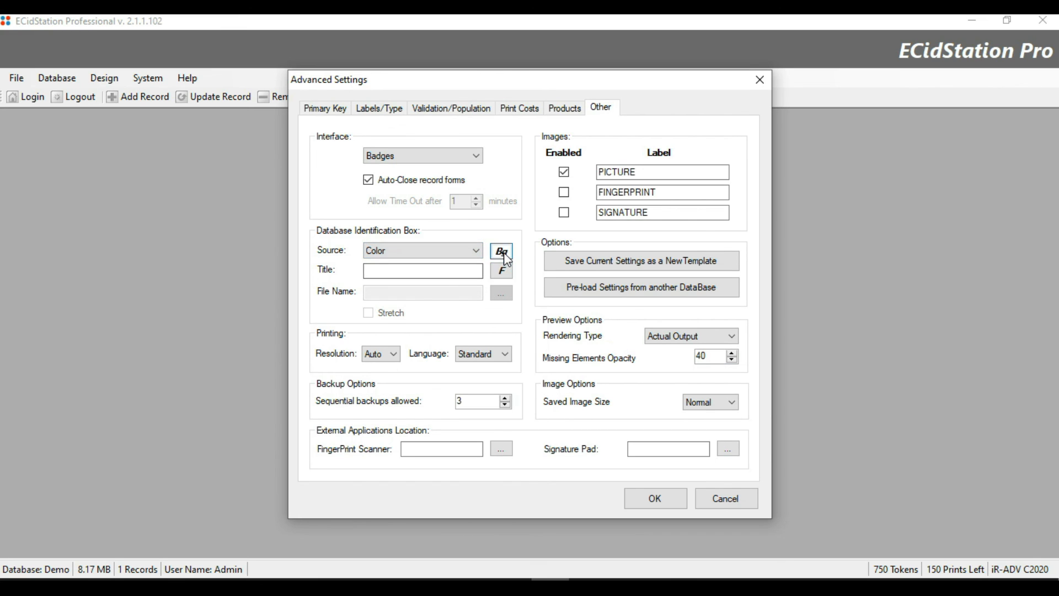
pyautogui.click(540, 214)
pyautogui.click(474, 354)
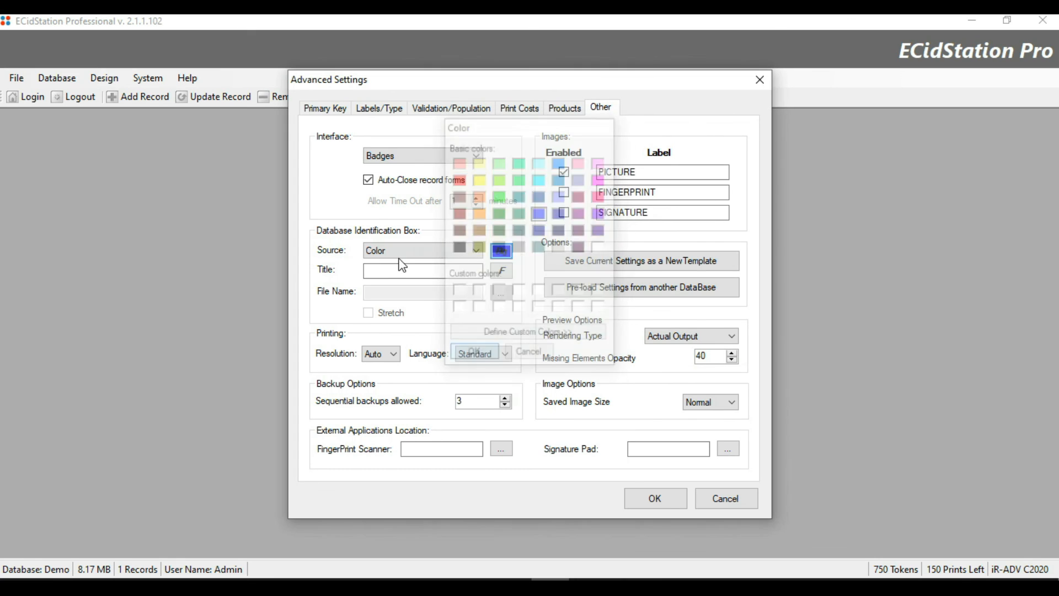
pyautogui.click(436, 271)
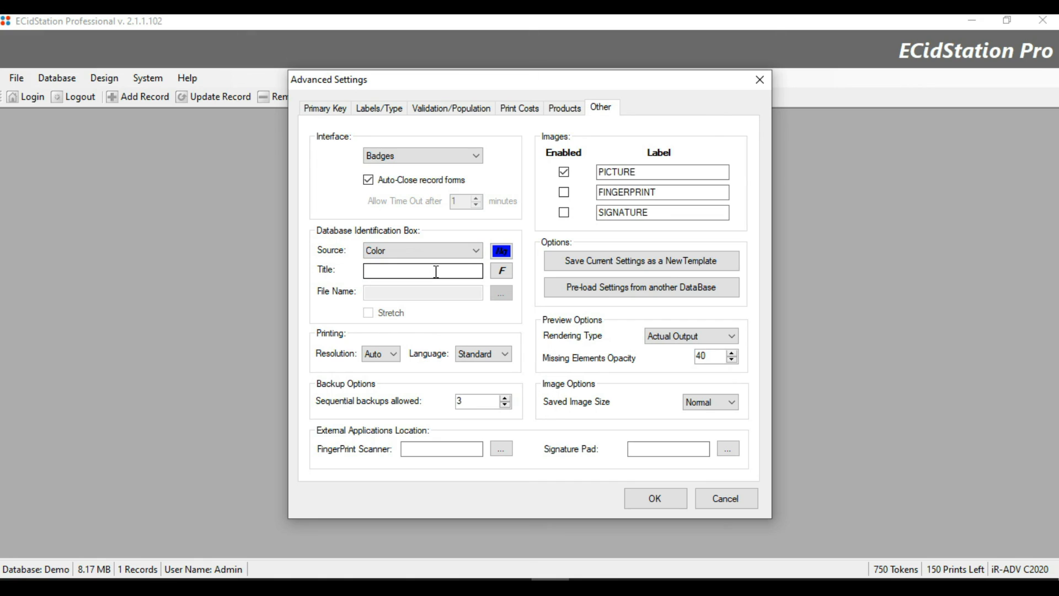
# Title the box 'XYZ Company' in white Bold Oblique size 16 and apply the Advanced Settings.
pyautogui.write('XYZ Company')
pyautogui.click(501, 271)
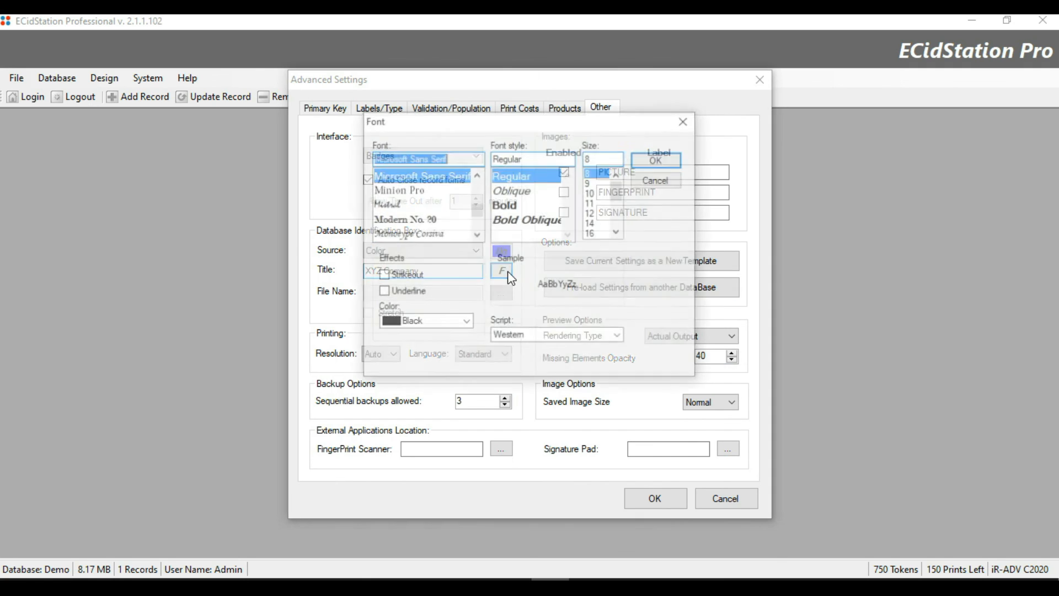
pyautogui.click(515, 209)
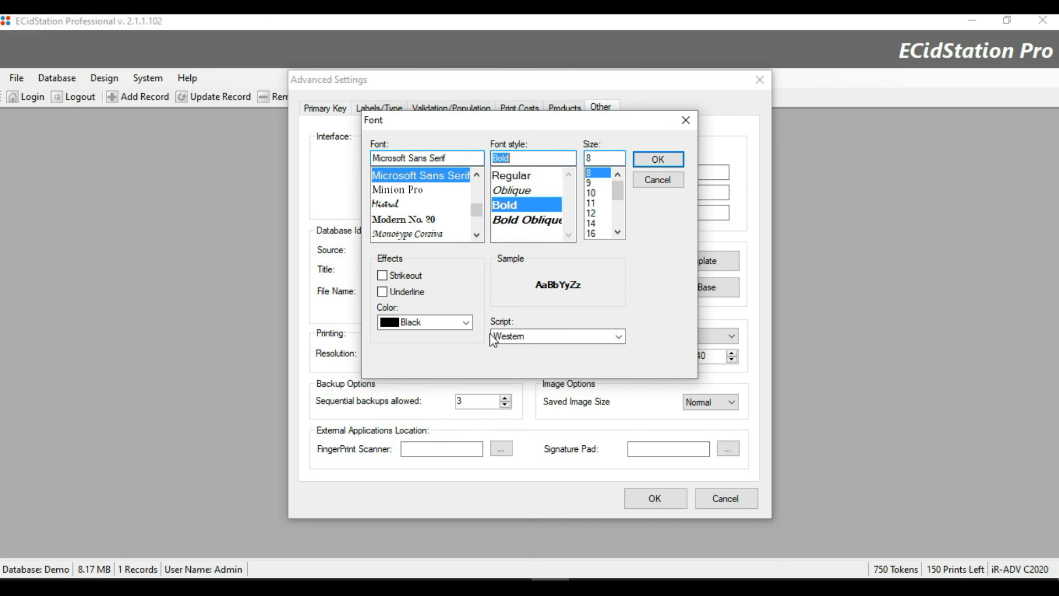
pyautogui.click(415, 322)
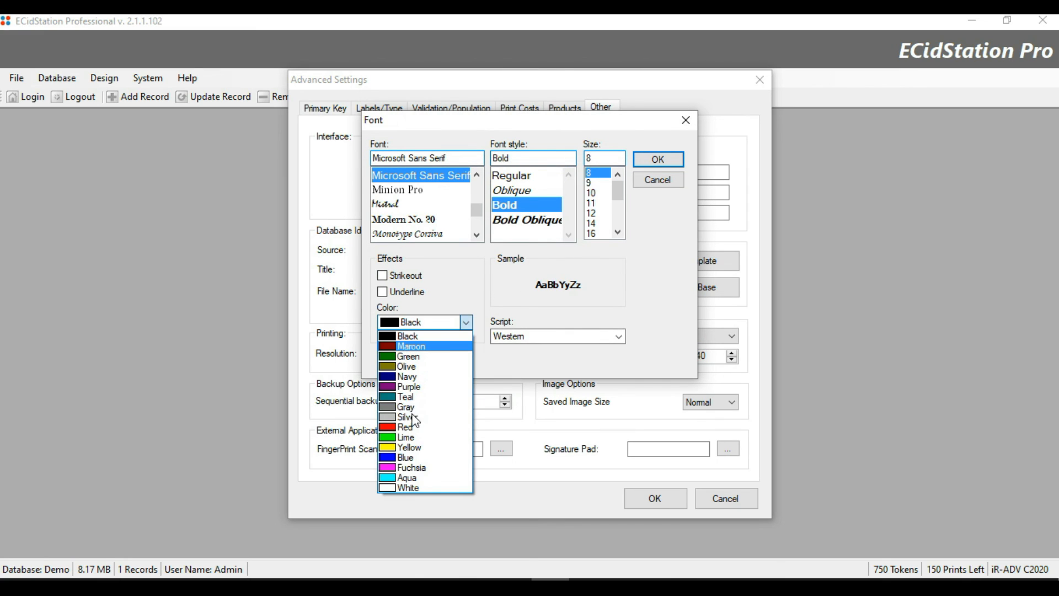
pyautogui.click(417, 488)
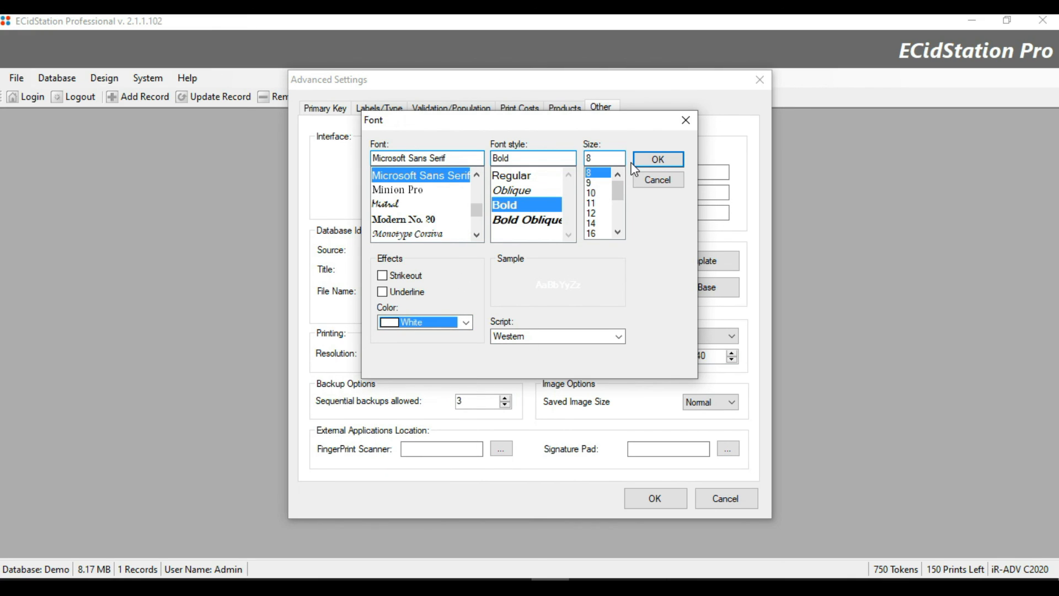
pyautogui.click(562, 221)
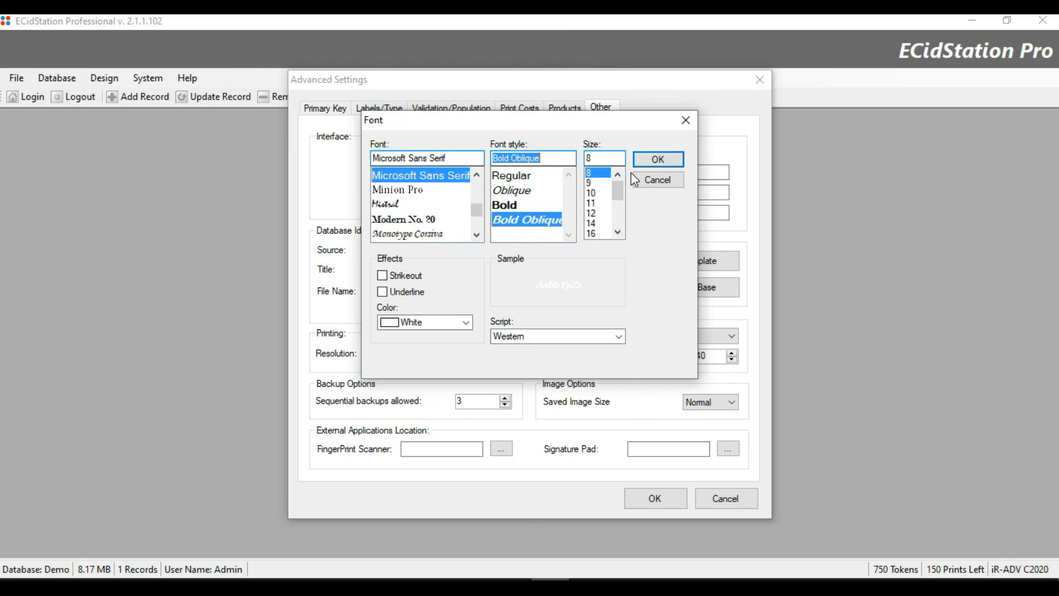
pyautogui.click(595, 233)
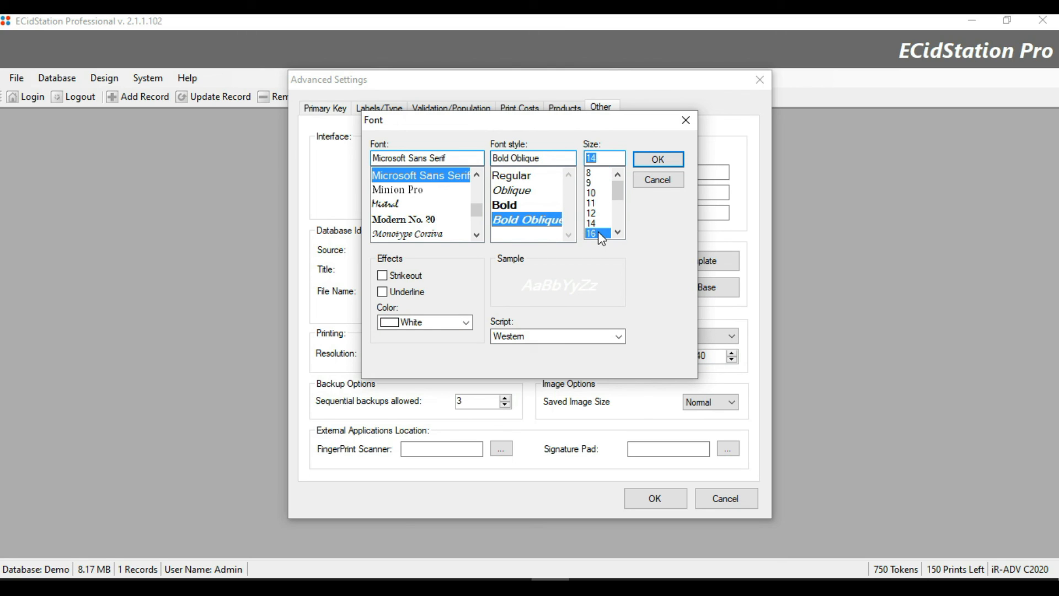
pyautogui.click(658, 160)
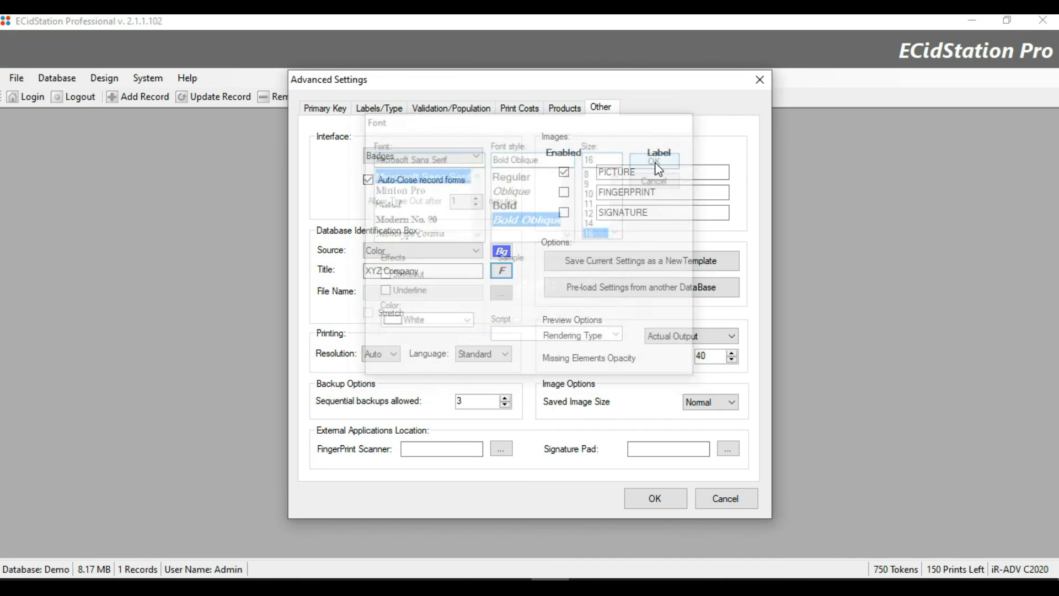
pyautogui.click(659, 498)
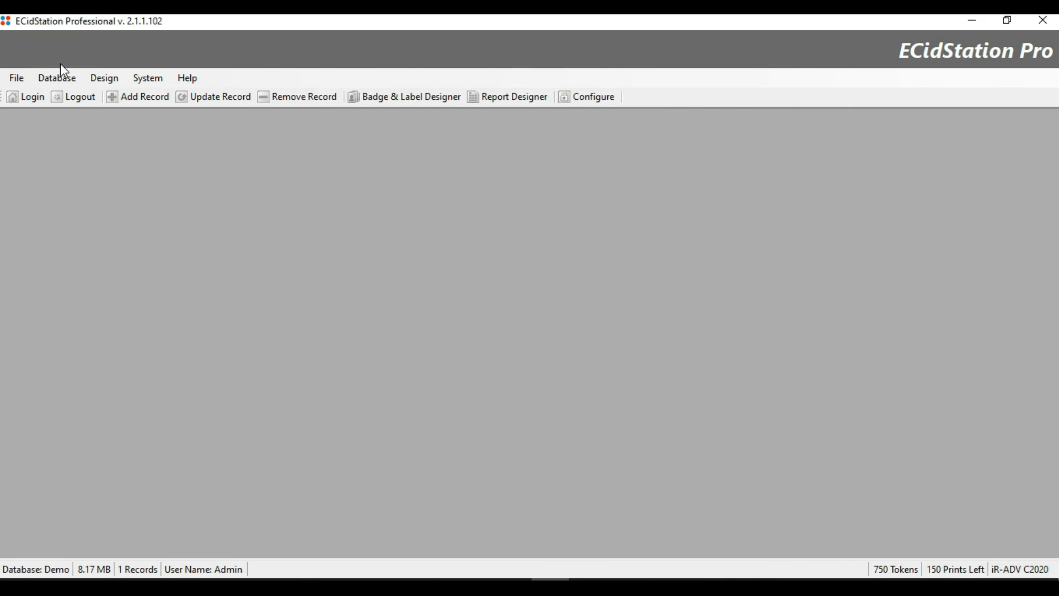
pyautogui.click(138, 99)
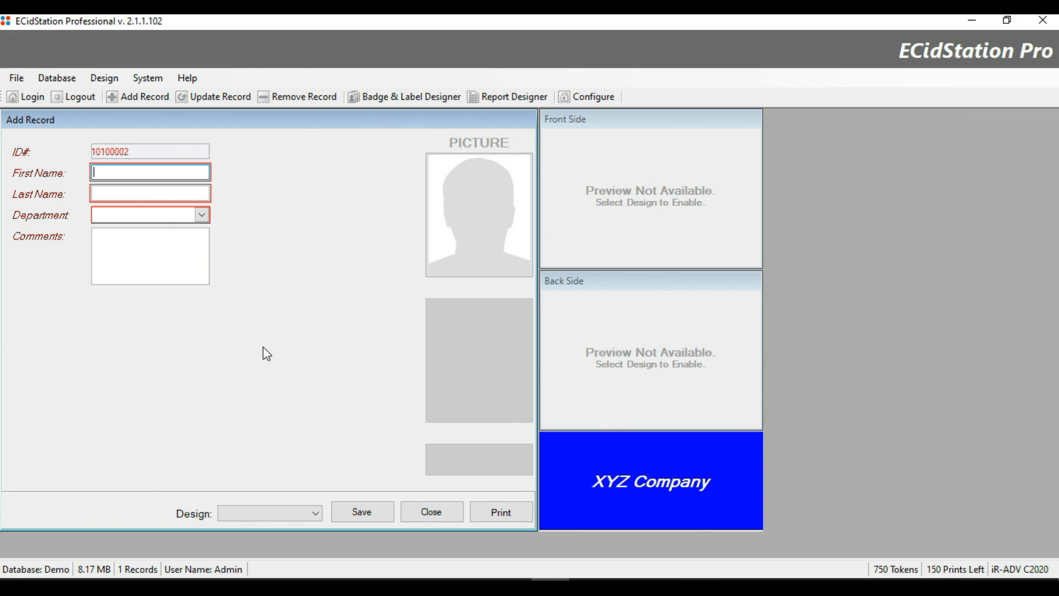
pyautogui.click(433, 513)
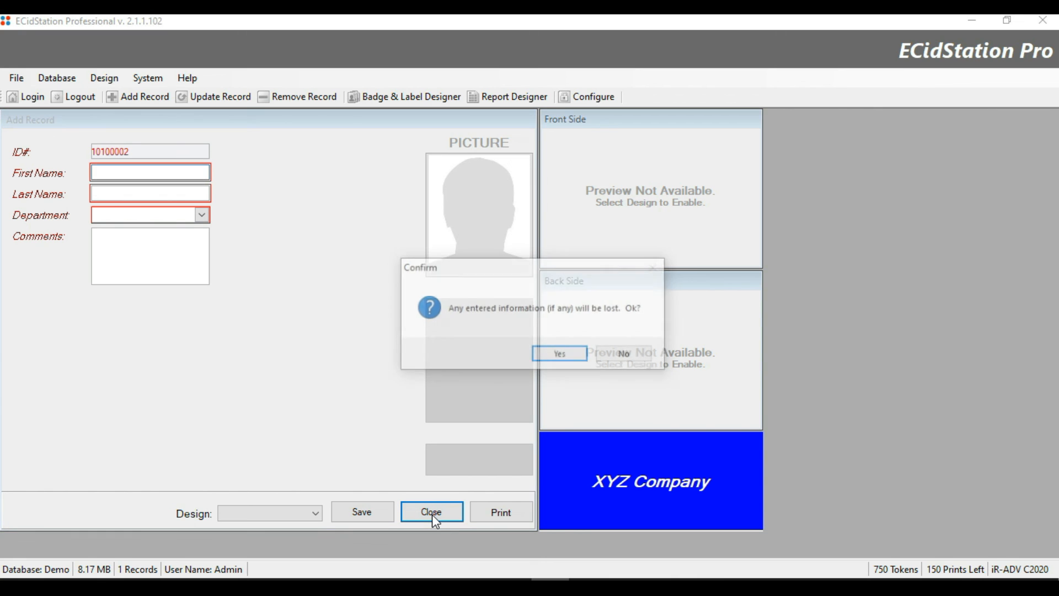
pyautogui.click(560, 354)
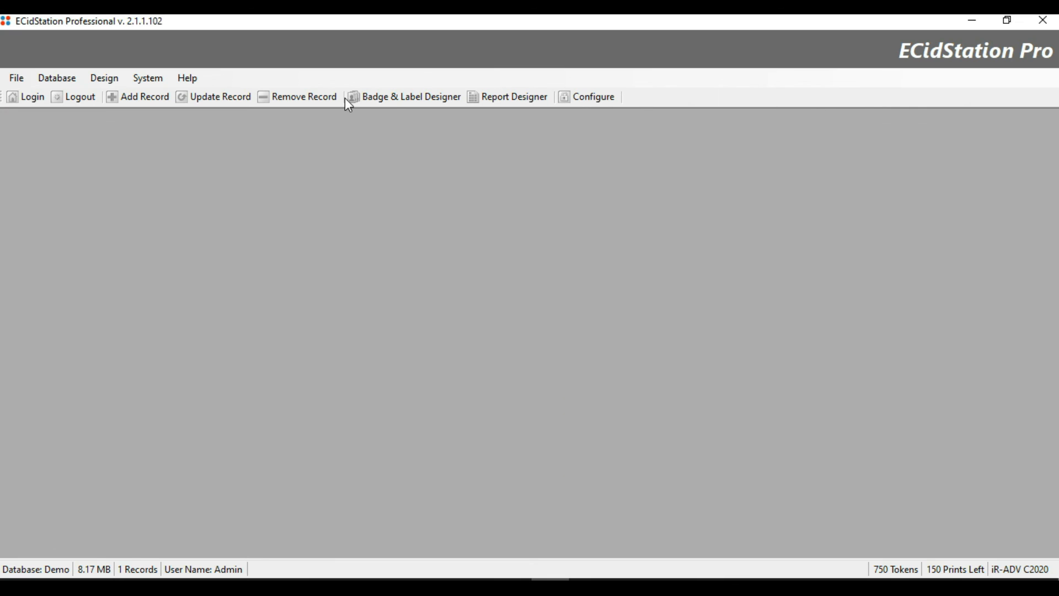